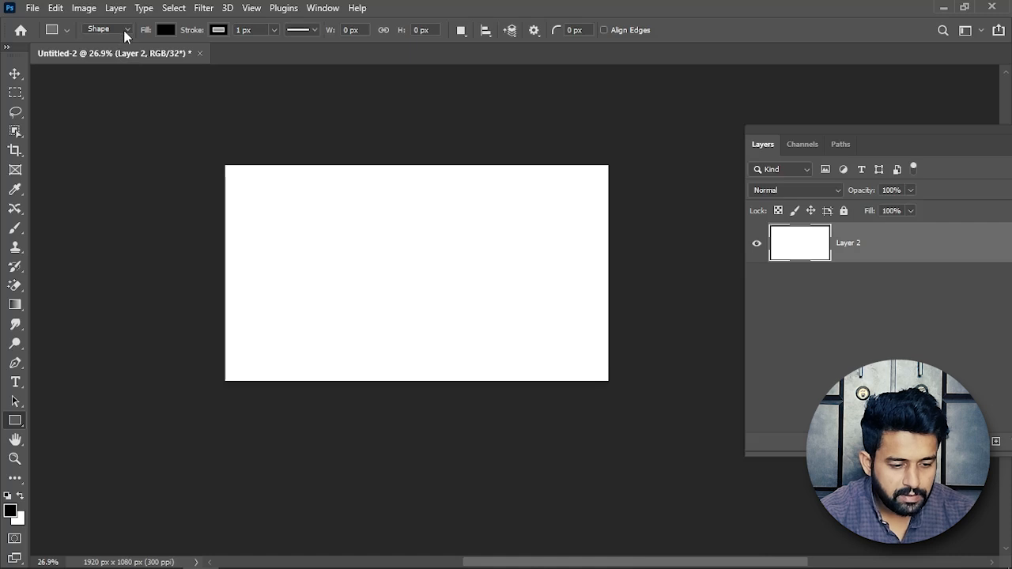
Draw a rectangle in Shape mode about 1177 × 410 px on the white canvas.
{"action": "left_click", "coordinate": [124, 32]}
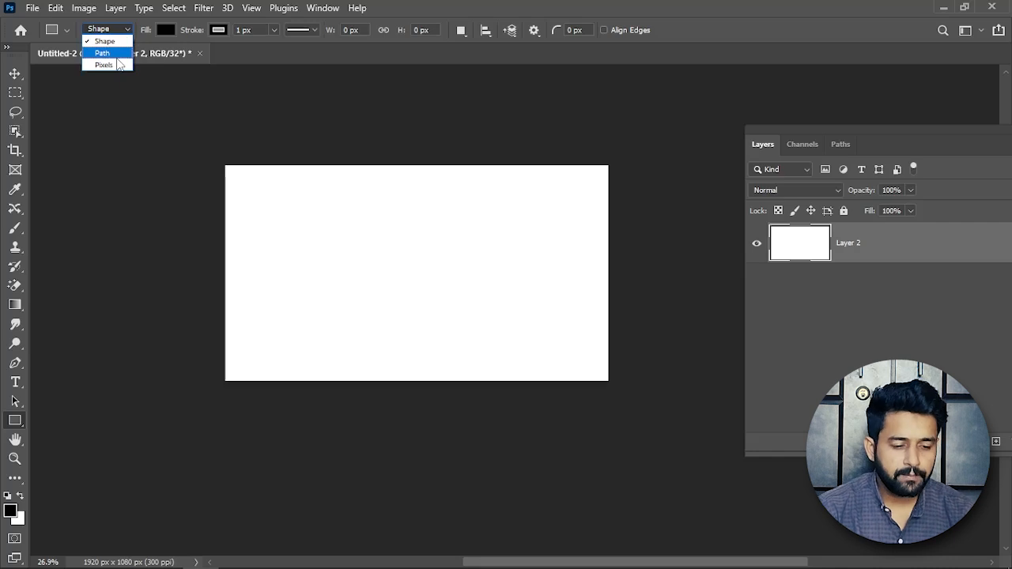
{"action": "left_click", "coordinate": [110, 41]}
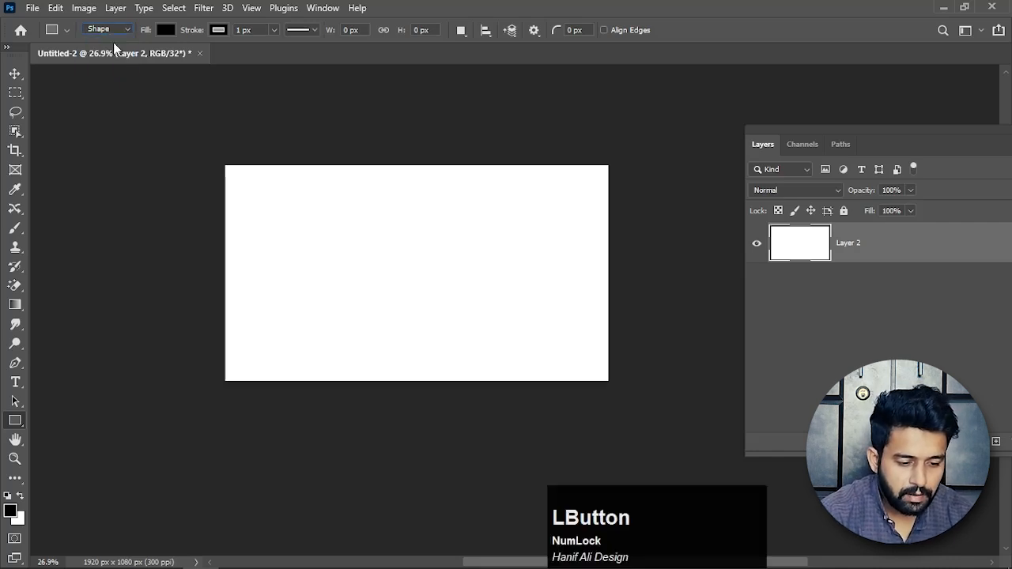
{"action": "left_click_drag", "start_coordinate": [256, 242], "coordinate": [492, 325]}
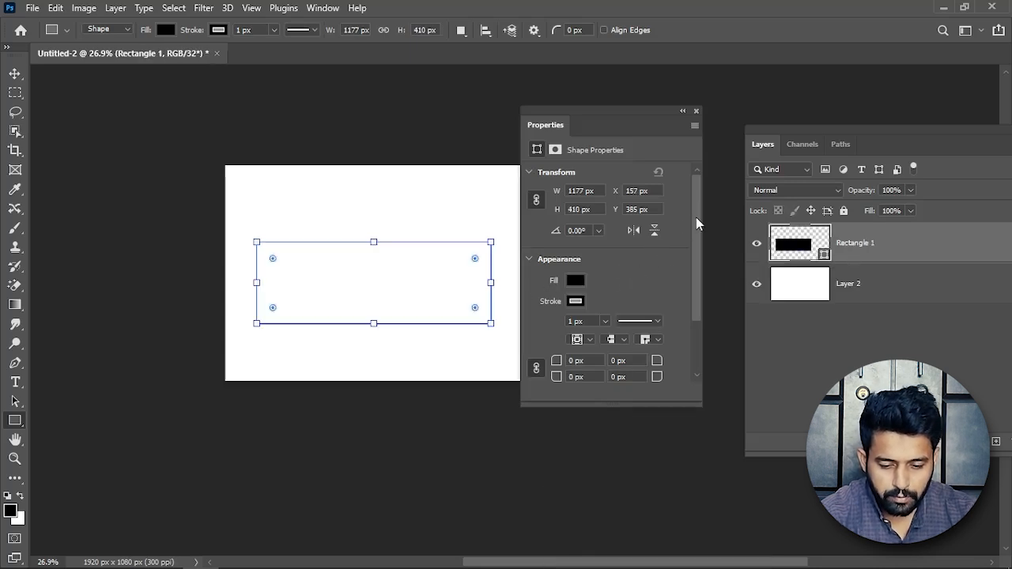
Change the rectangle's fill to red, and replace it with a custom bright green (R 0.1298, G 0.8392, B 0.0132).
{"action": "left_click_drag", "start_coordinate": [696, 218], "coordinate": [700, 262]}
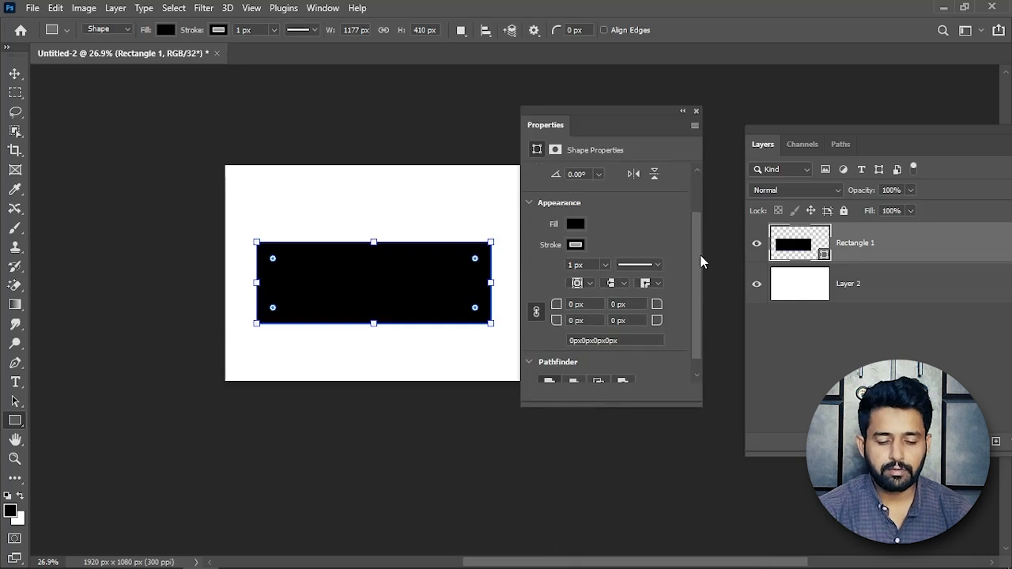
{"action": "left_click", "coordinate": [575, 225]}
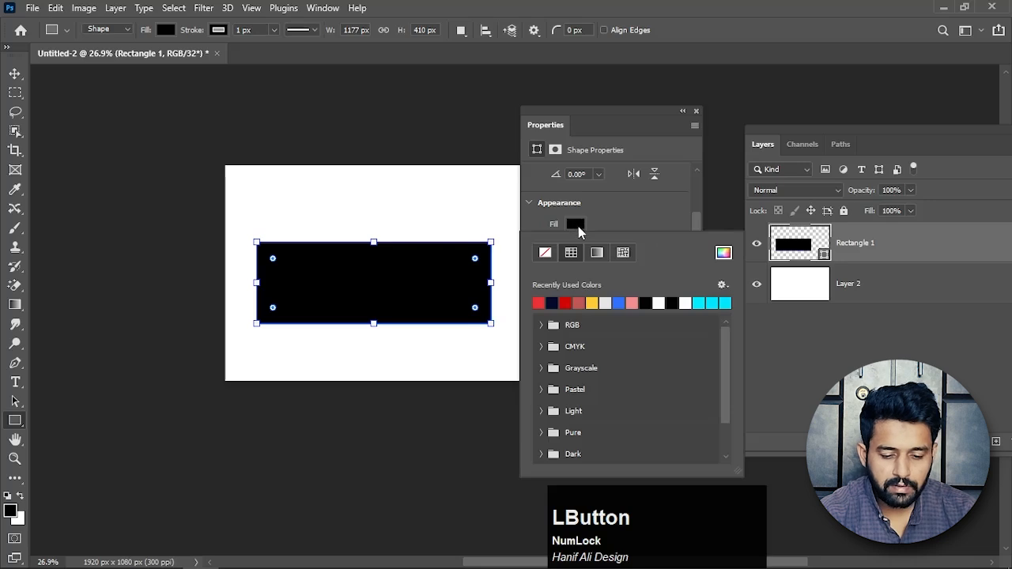
{"action": "left_click", "coordinate": [566, 303]}
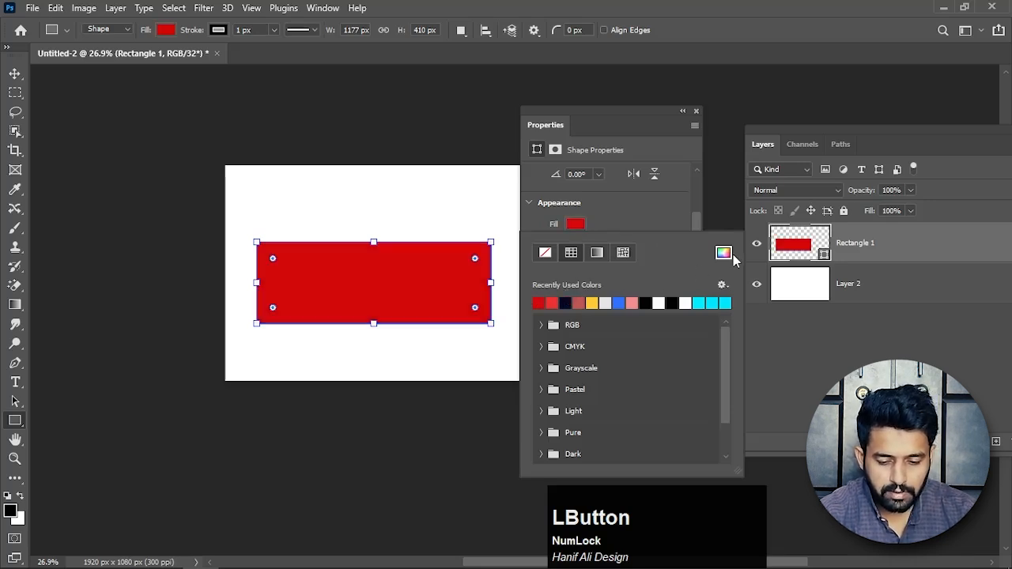
{"action": "left_click", "coordinate": [724, 254]}
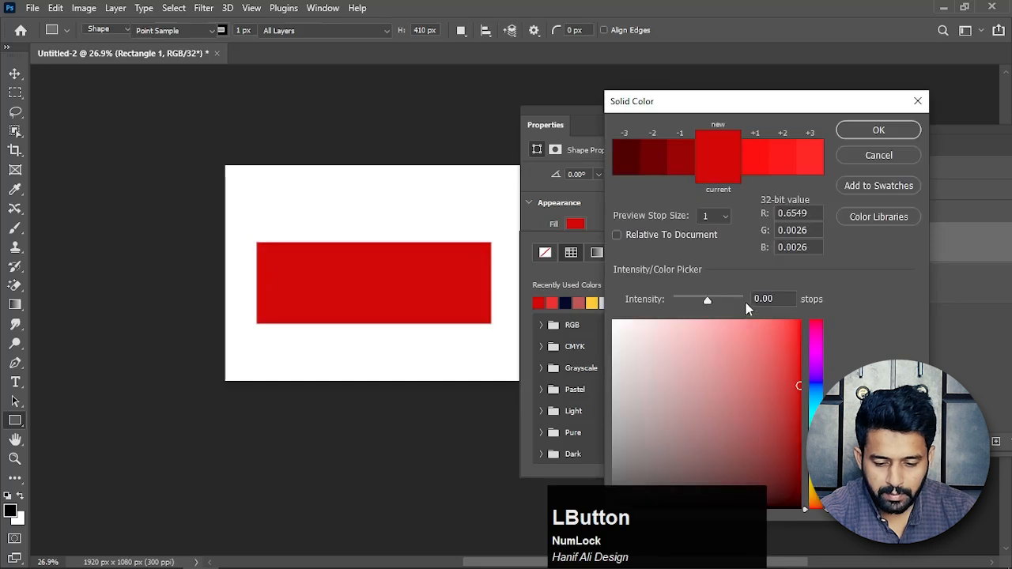
{"action": "left_click_drag", "start_coordinate": [783, 405], "coordinate": [816, 451]}
{"action": "left_click_drag", "start_coordinate": [791, 375], "coordinate": [798, 351]}
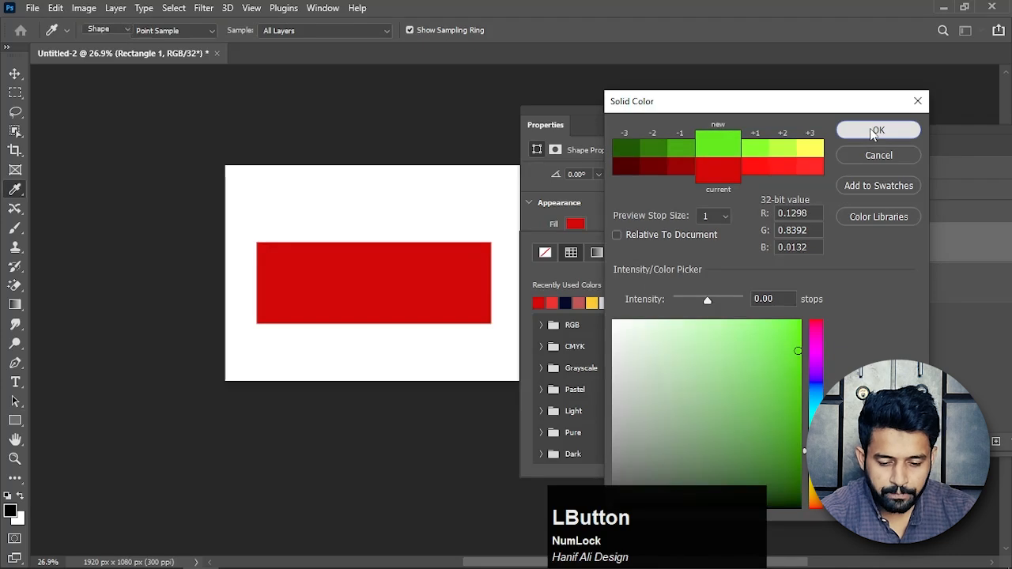
{"action": "left_click", "coordinate": [848, 157]}
{"action": "left_click", "coordinate": [672, 222]}
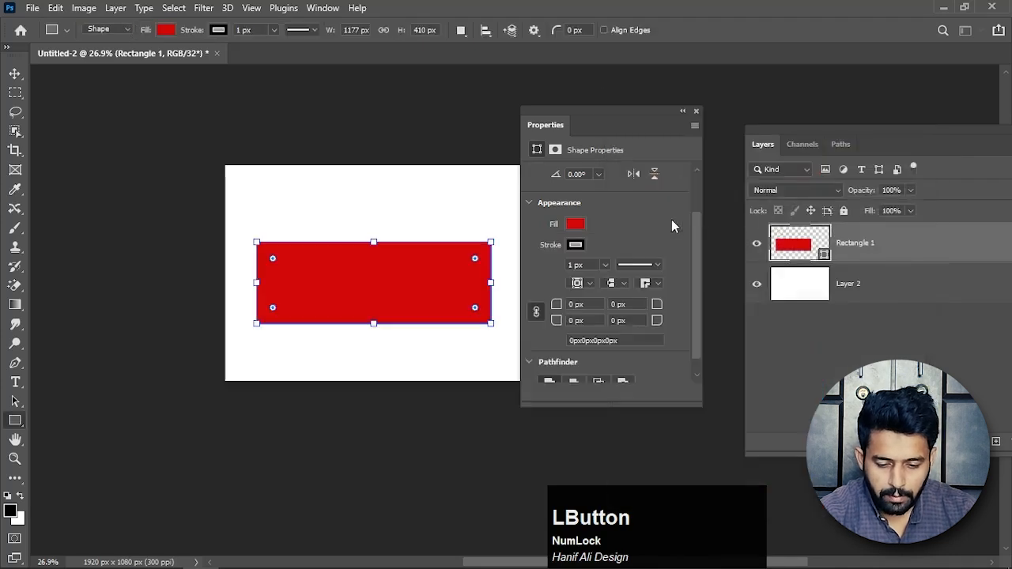
Give the rectangle a red stroke and thicken it to about 59.26 px.
{"action": "left_click", "coordinate": [576, 246]}
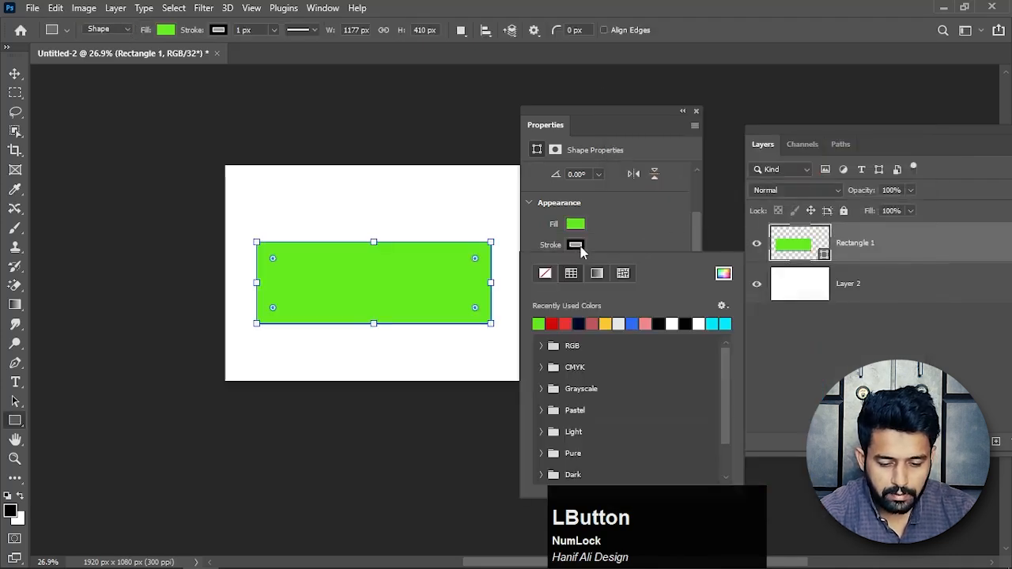
{"action": "left_click", "coordinate": [553, 323]}
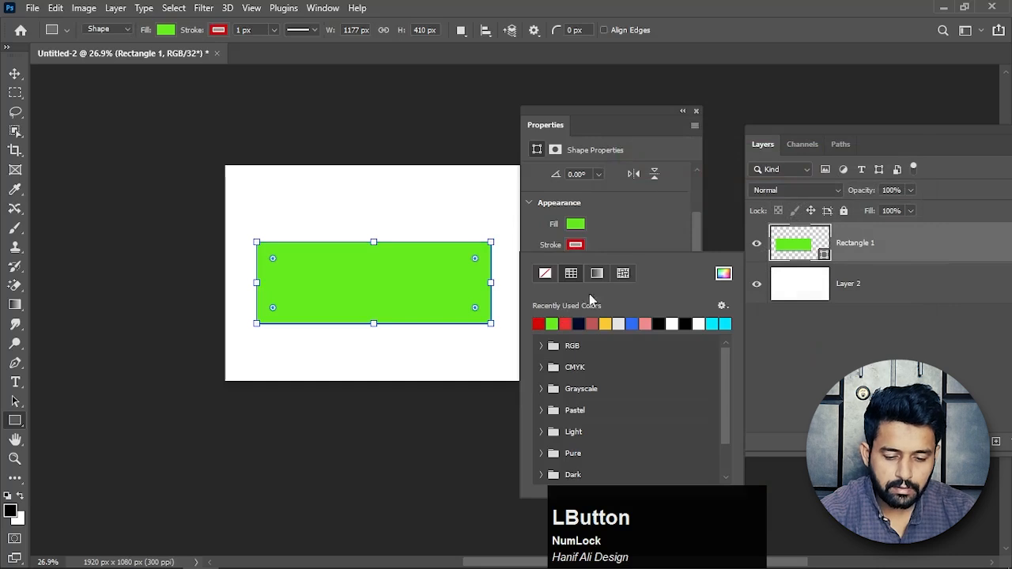
{"action": "left_click", "coordinate": [669, 228]}
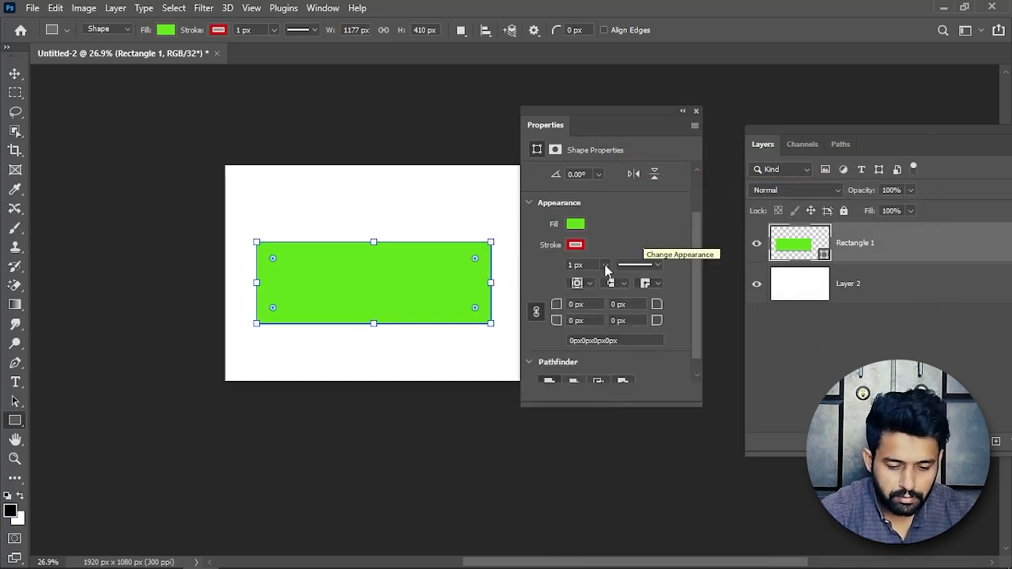
{"action": "left_click_drag", "start_coordinate": [605, 269], "coordinate": [620, 285]}
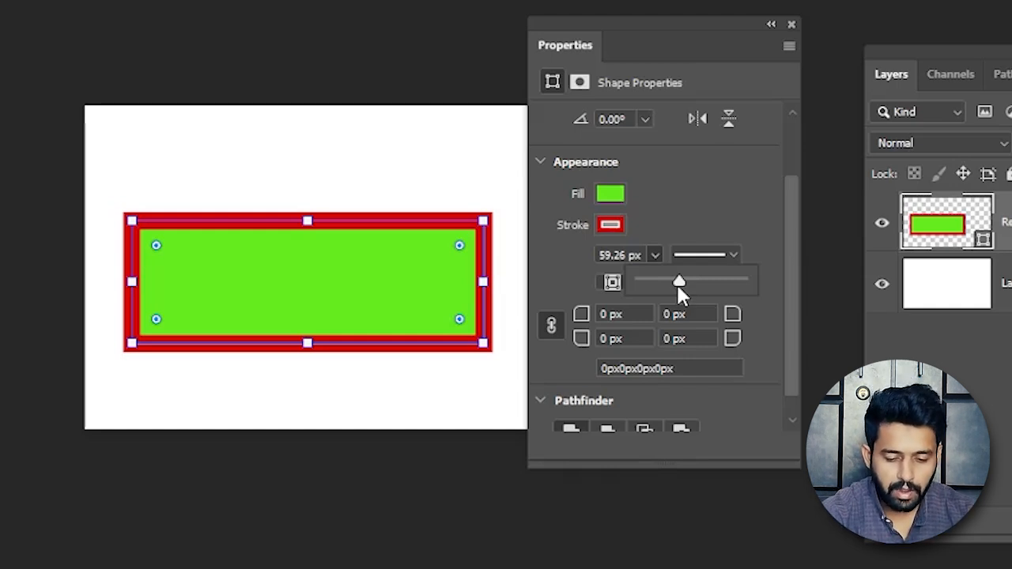
Try to round the rectangle's stroke width to 59 px.
{"action": "left_click", "coordinate": [631, 255]}
{"action": "left_click_drag", "start_coordinate": [592, 254], "coordinate": [638, 256]}
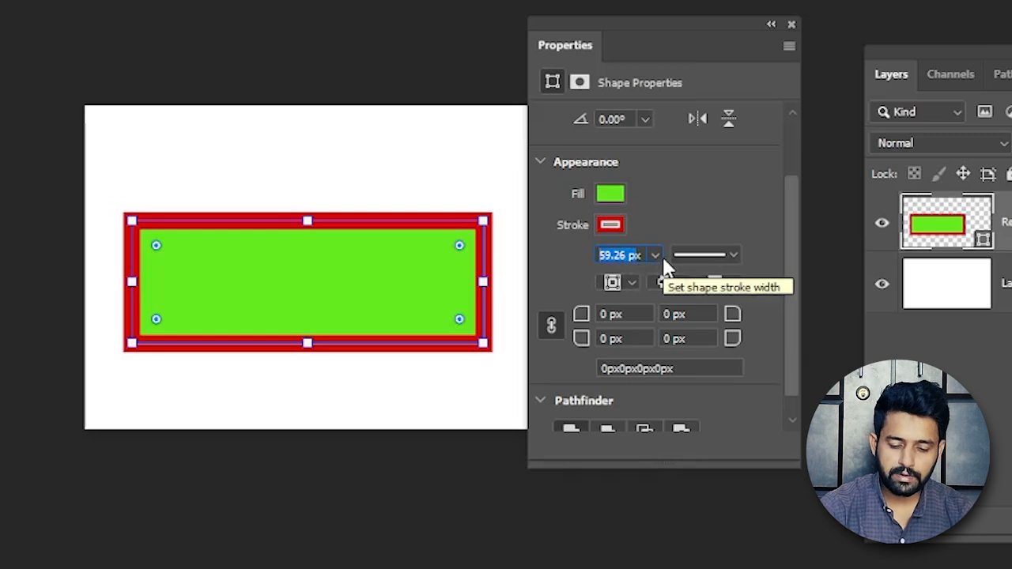
{"action": "type", "text": "59x"}
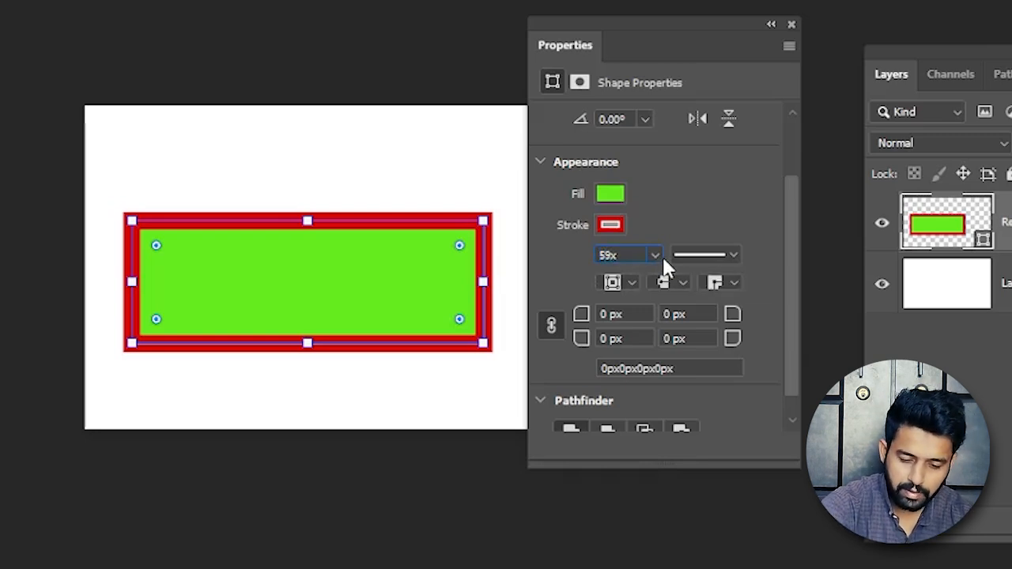
{"action": "key", "text": "Return"}
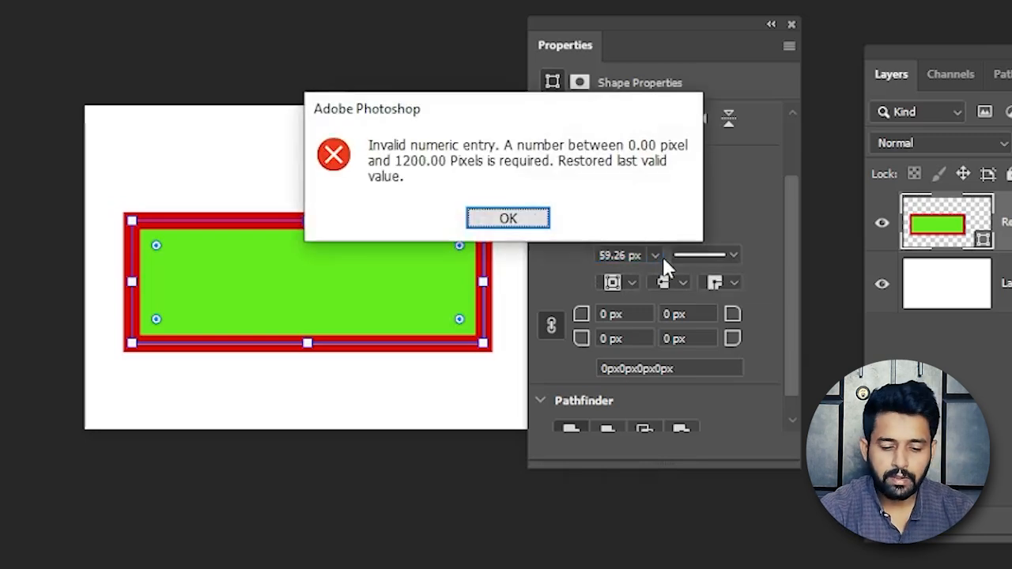
{"action": "left_click", "coordinate": [510, 221]}
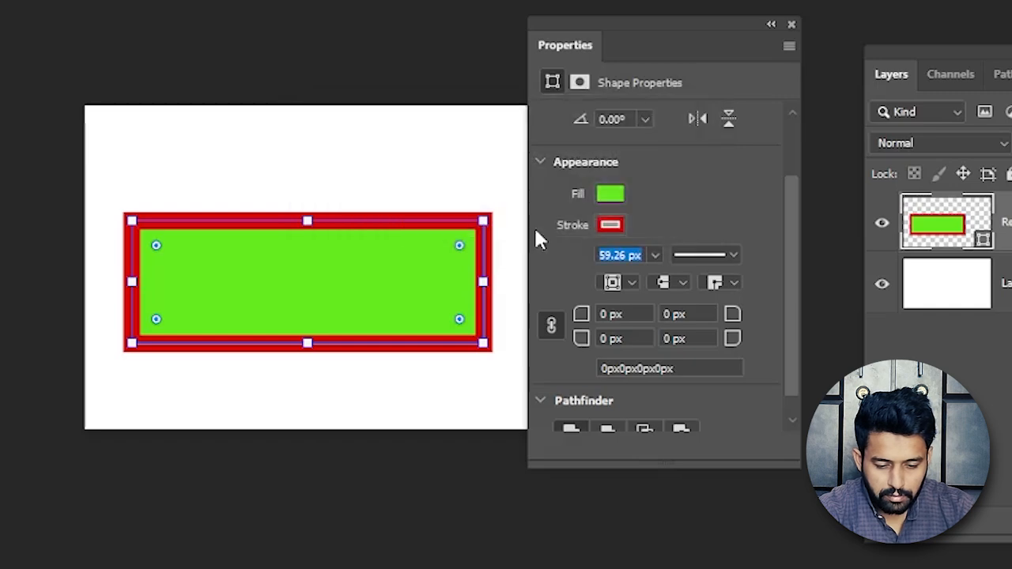
Set the rectangle's stroke width to 59 px.
{"action": "left_click", "coordinate": [625, 255]}
{"action": "key", "text": "ctrl+a"}
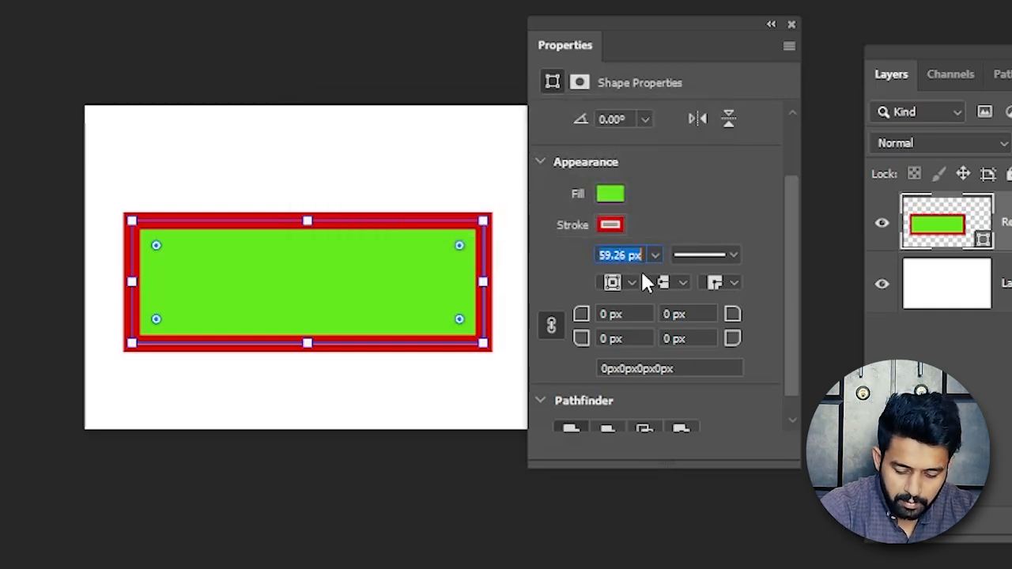
{"action": "type", "text": "59"}
{"action": "key", "text": "Return"}
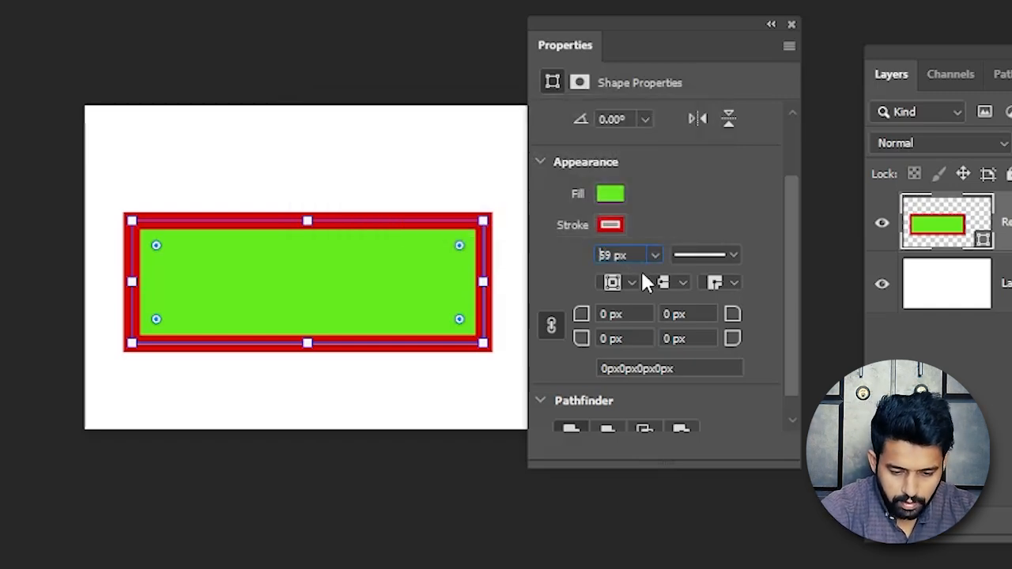
Try the inside stroke alignment on the rectangle, and set the stroke to align outside the path.
{"action": "scroll", "coordinate": [483, 238], "scroll_direction": "up", "scroll_amount": 5}
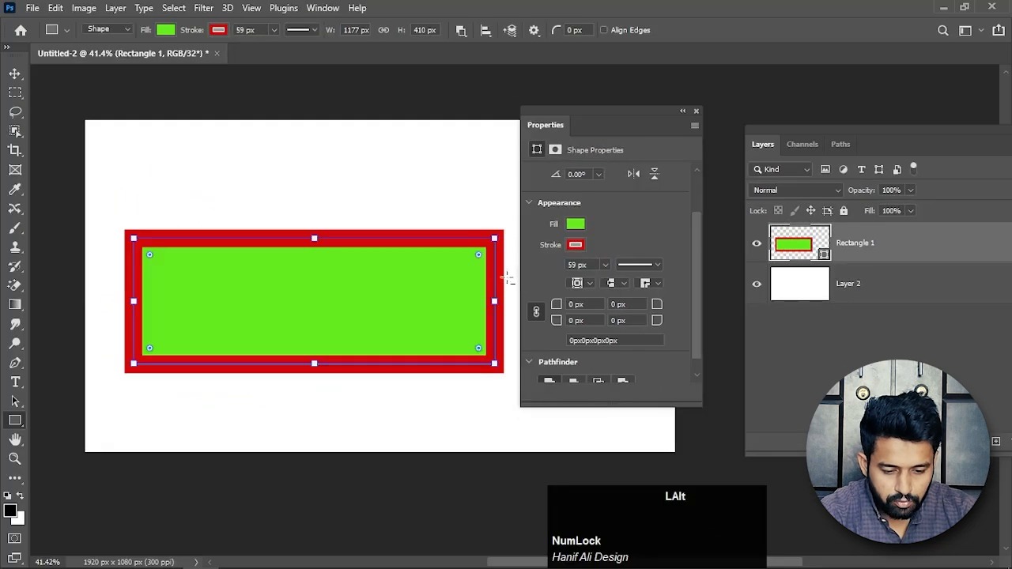
{"action": "scroll", "coordinate": [486, 241], "scroll_direction": "up", "scroll_amount": 1}
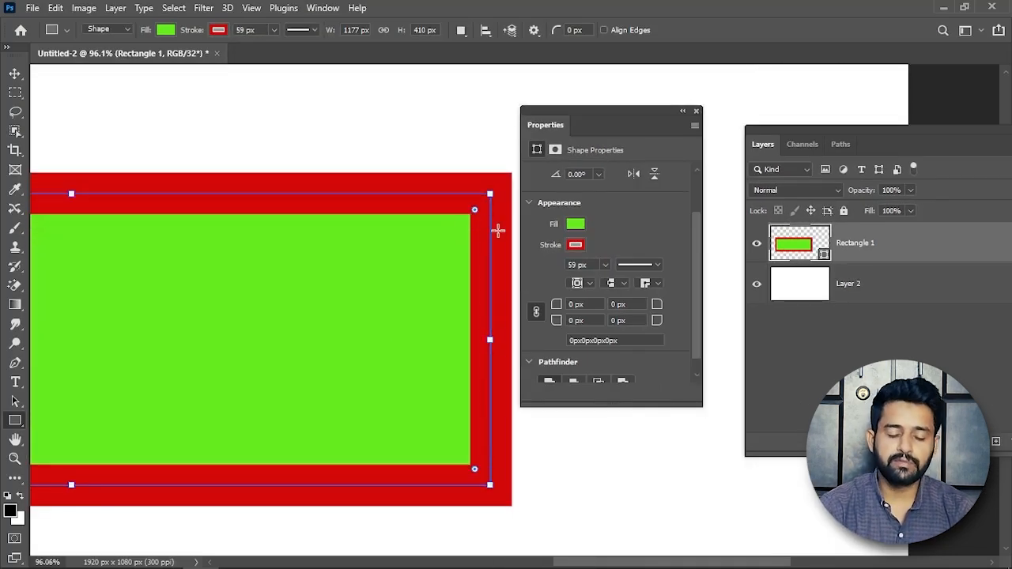
{"action": "left_click", "coordinate": [590, 284]}
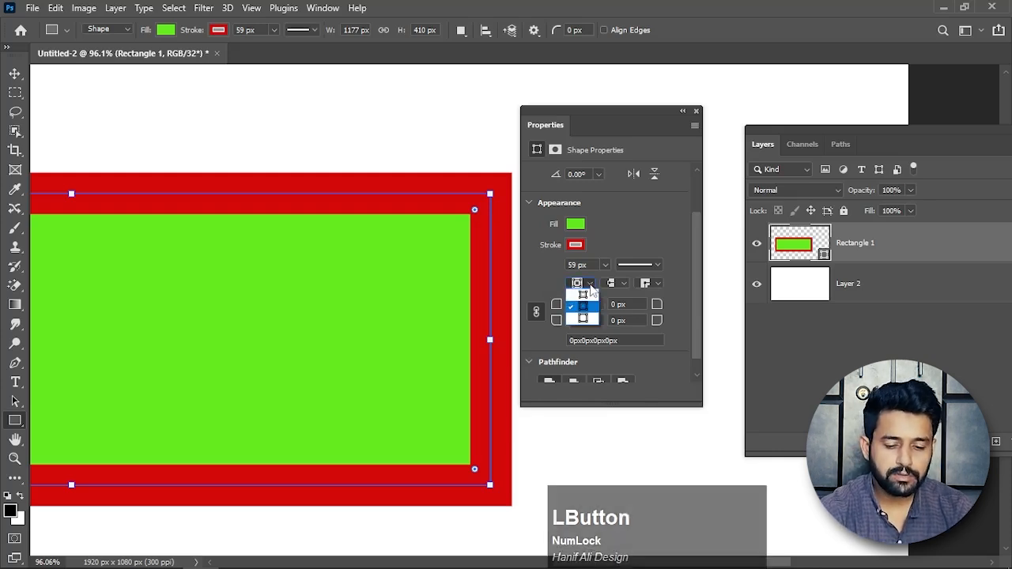
{"action": "left_click", "coordinate": [588, 295]}
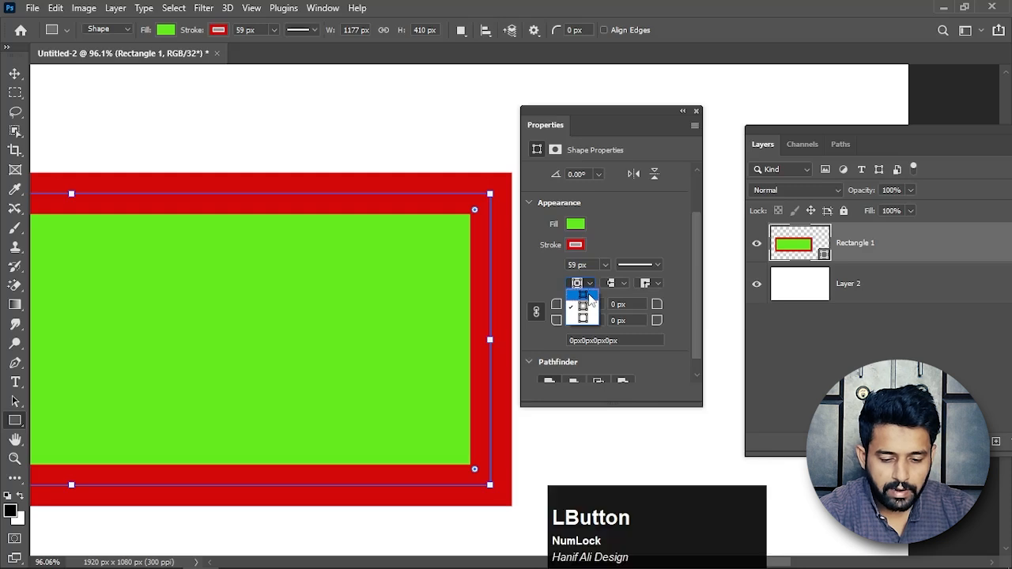
{"action": "left_click", "coordinate": [589, 284]}
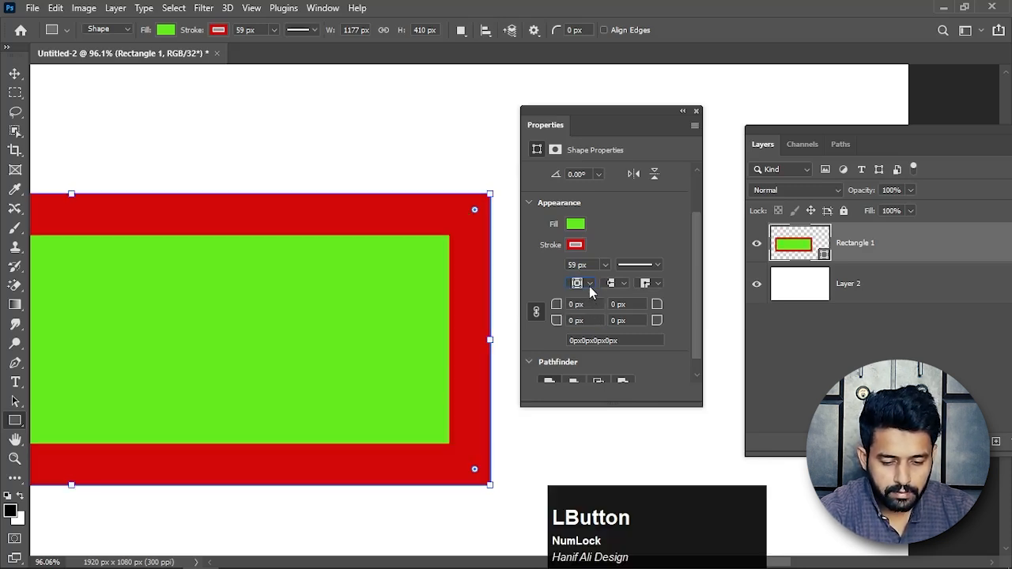
{"action": "left_click", "coordinate": [589, 283]}
{"action": "left_click", "coordinate": [591, 320]}
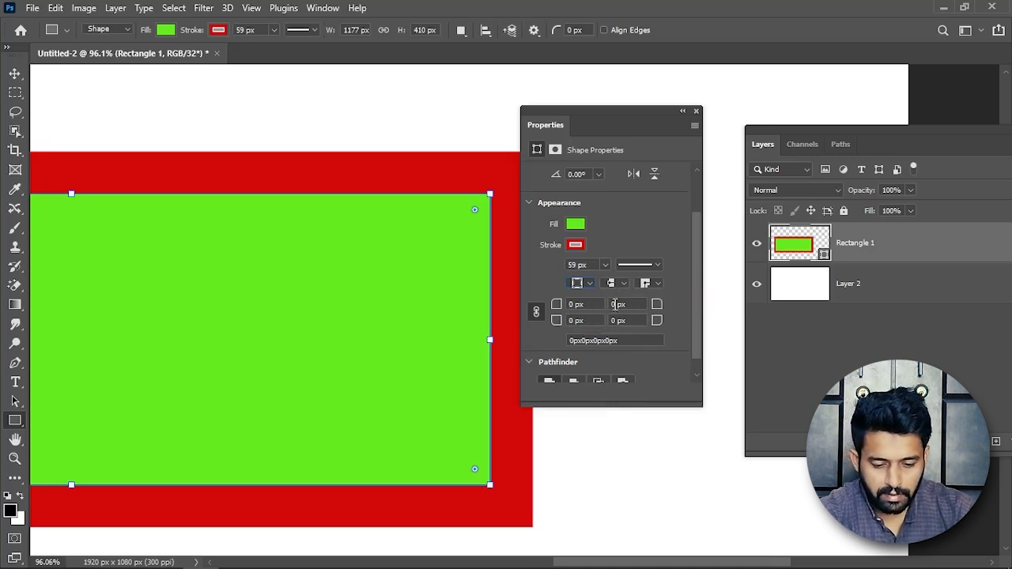
Round all four linked corners of the rectangle with a 50 px radius.
{"action": "left_click_drag", "start_coordinate": [700, 281], "coordinate": [703, 298]}
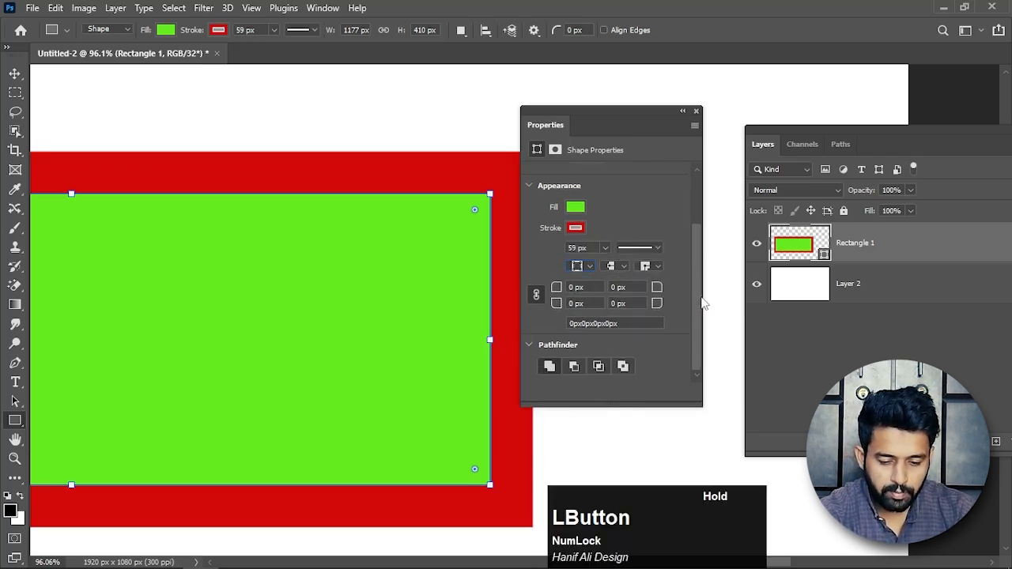
{"action": "left_click_drag", "start_coordinate": [595, 288], "coordinate": [568, 289]}
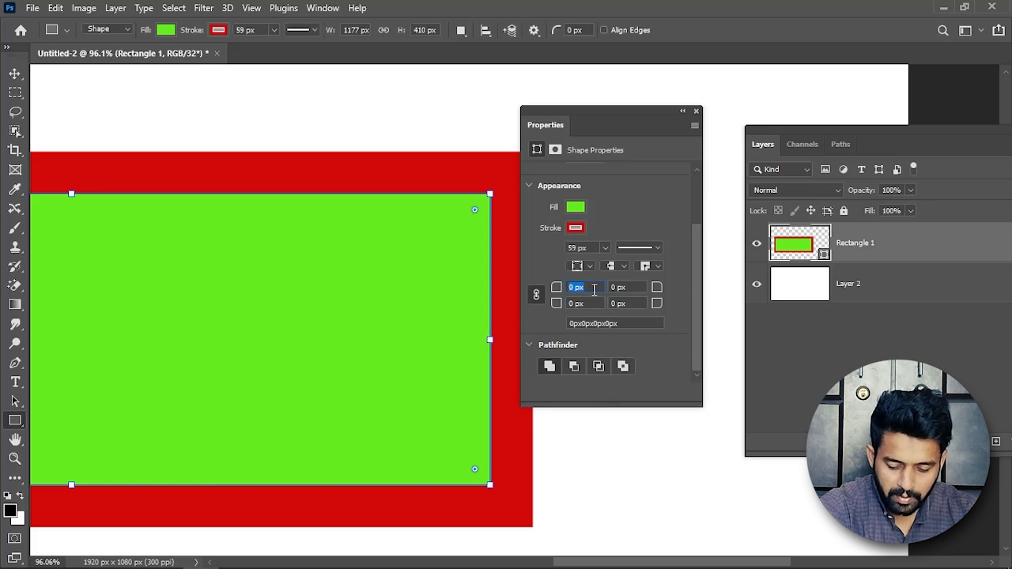
{"action": "type", "text": "50"}
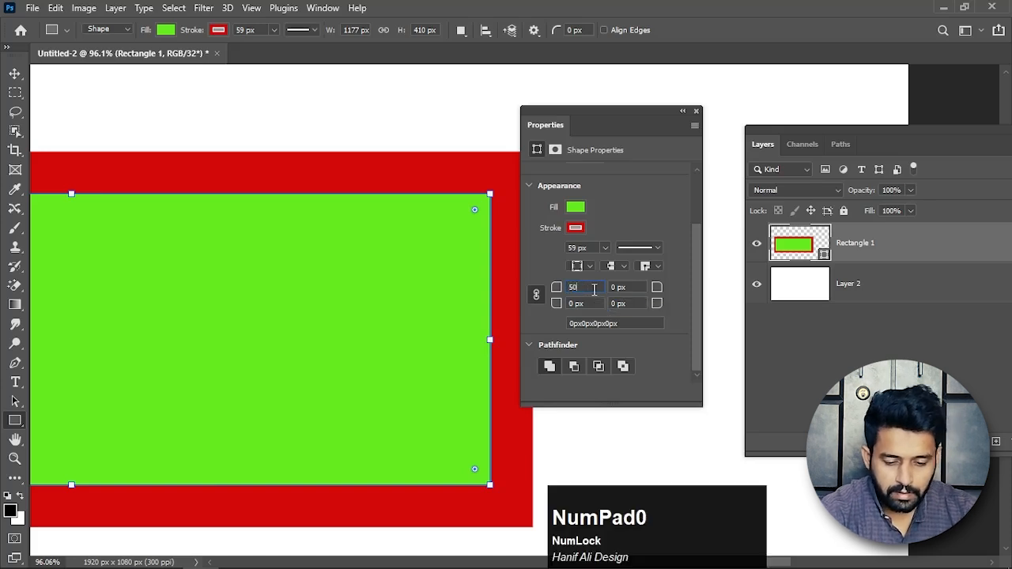
{"action": "left_click", "coordinate": [594, 303]}
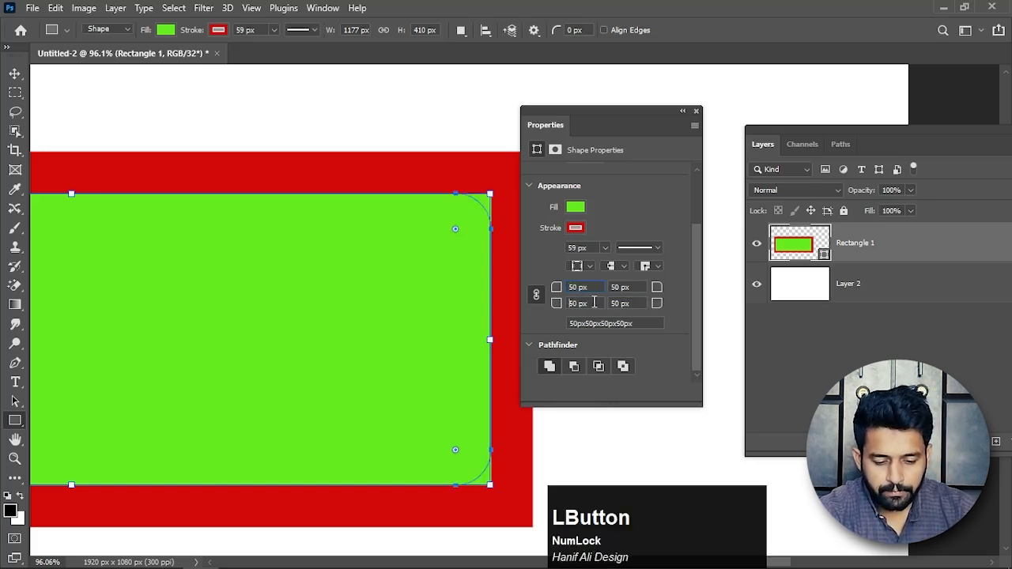
{"action": "scroll", "coordinate": [441, 301], "scroll_direction": "down", "scroll_amount": 1}
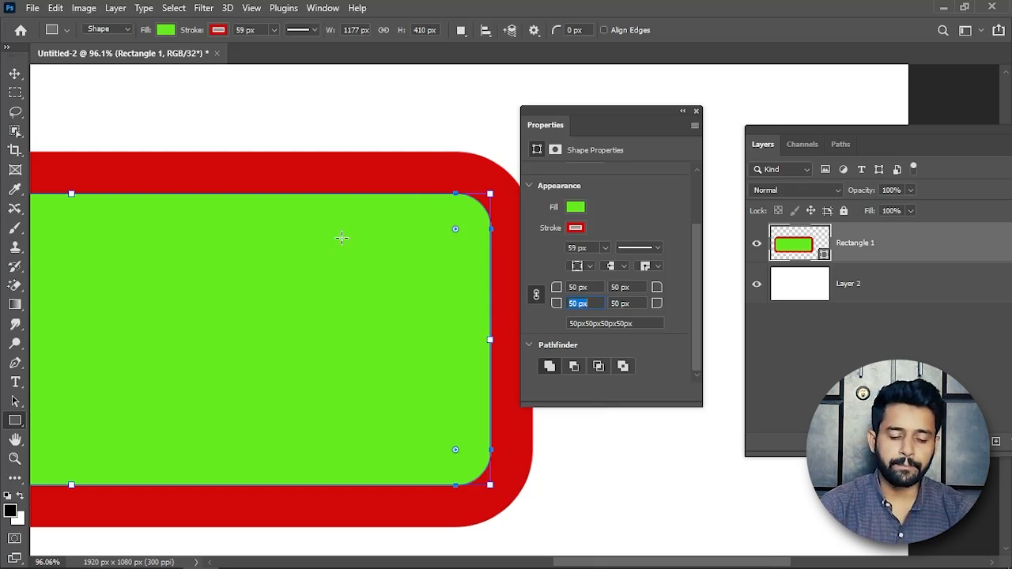
Unlink the rectangle's corner radii and move the Properties panel clear of the shape.
{"action": "left_click", "coordinate": [538, 296]}
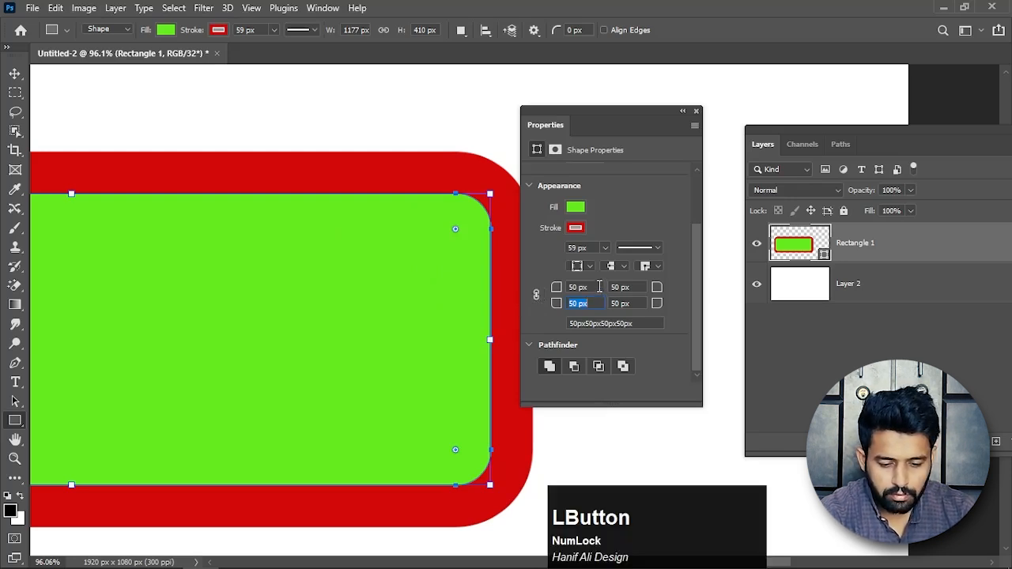
{"action": "left_click_drag", "start_coordinate": [618, 127], "coordinate": [696, 131]}
{"action": "scroll", "coordinate": [423, 292], "scroll_direction": "down", "scroll_amount": 1}
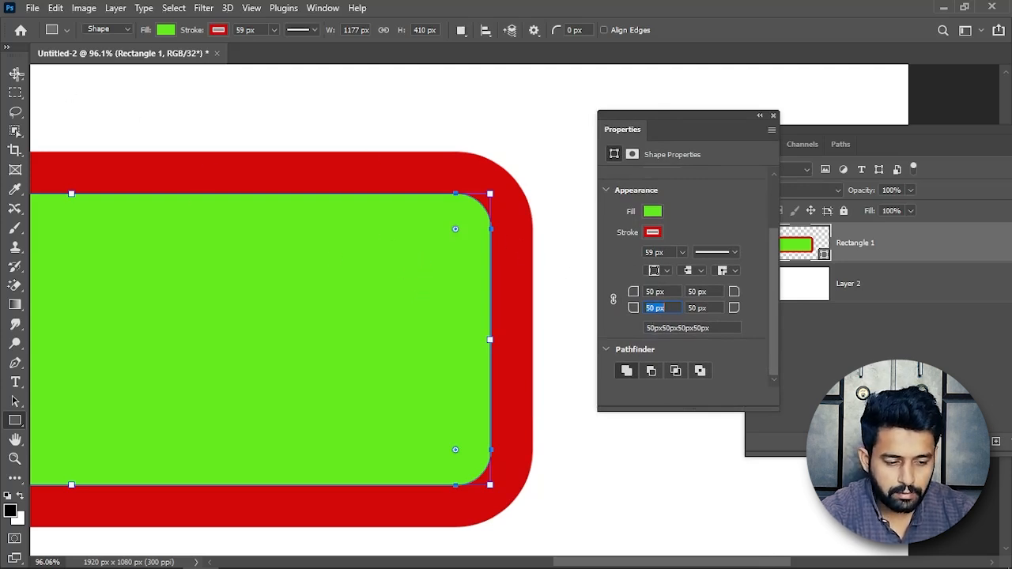
Switch to the Move tool and link the rectangle's corner radii again.
{"action": "right_click", "coordinate": [16, 74]}
{"action": "left_click", "coordinate": [80, 88]}
{"action": "scroll", "coordinate": [420, 280], "scroll_direction": "down", "scroll_amount": 5}
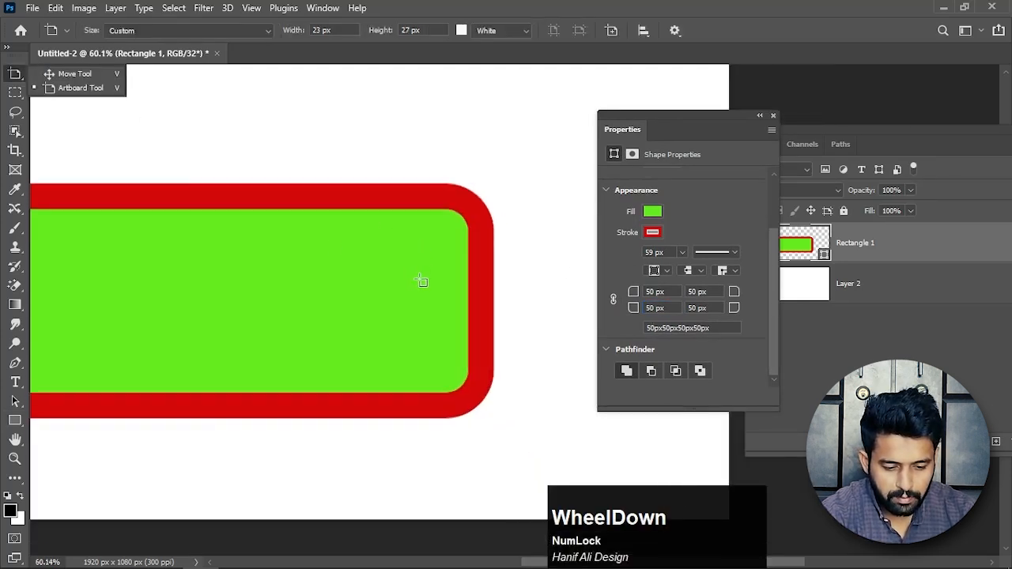
{"action": "left_click", "coordinate": [73, 74]}
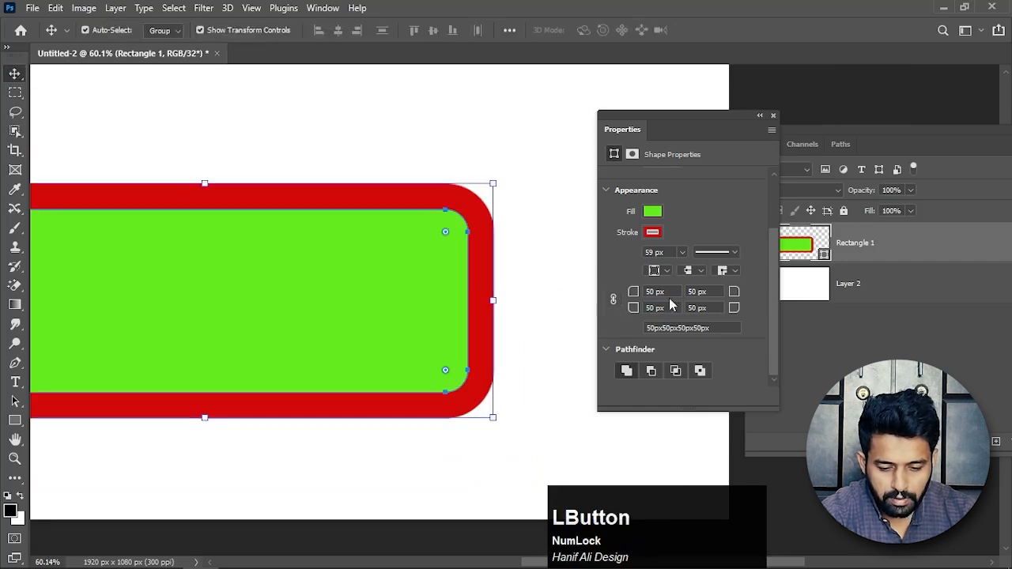
{"action": "left_click", "coordinate": [613, 300]}
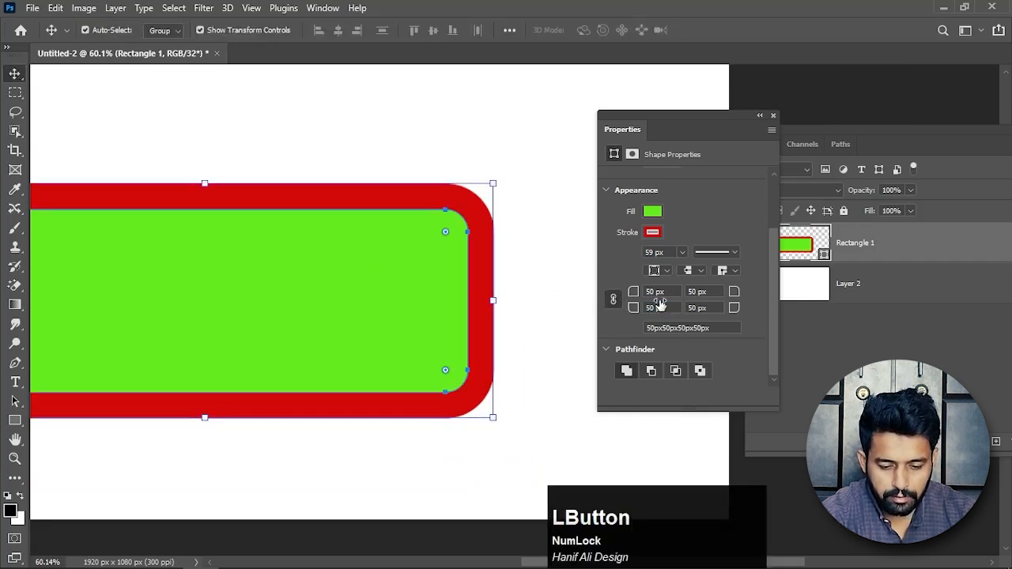
Reset all four linked corner radii of the rectangle to 0 px and unlink the corners.
{"action": "type", "text": "0"}
{"action": "key", "text": "KP_Enter"}
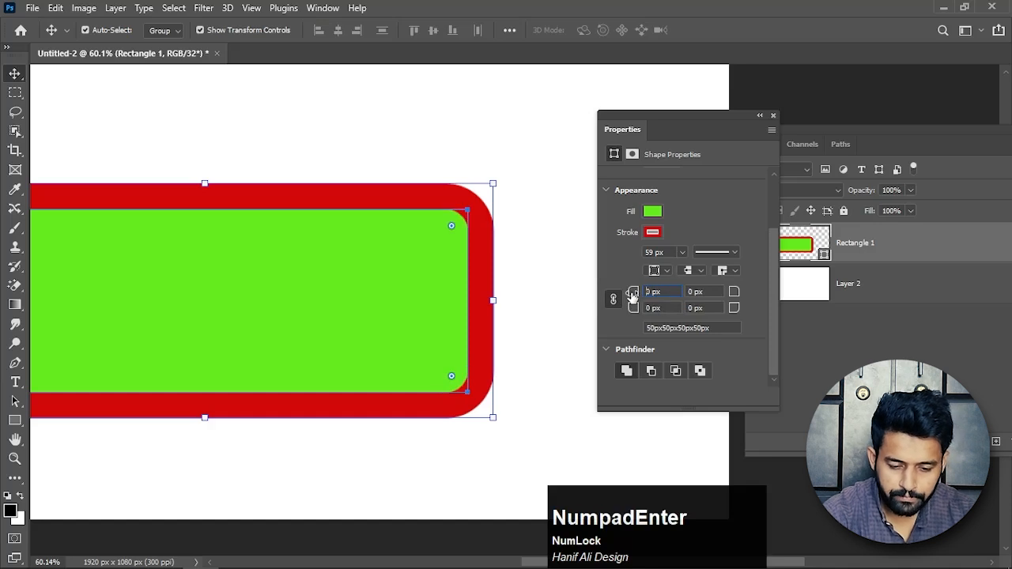
{"action": "left_click", "coordinate": [614, 301]}
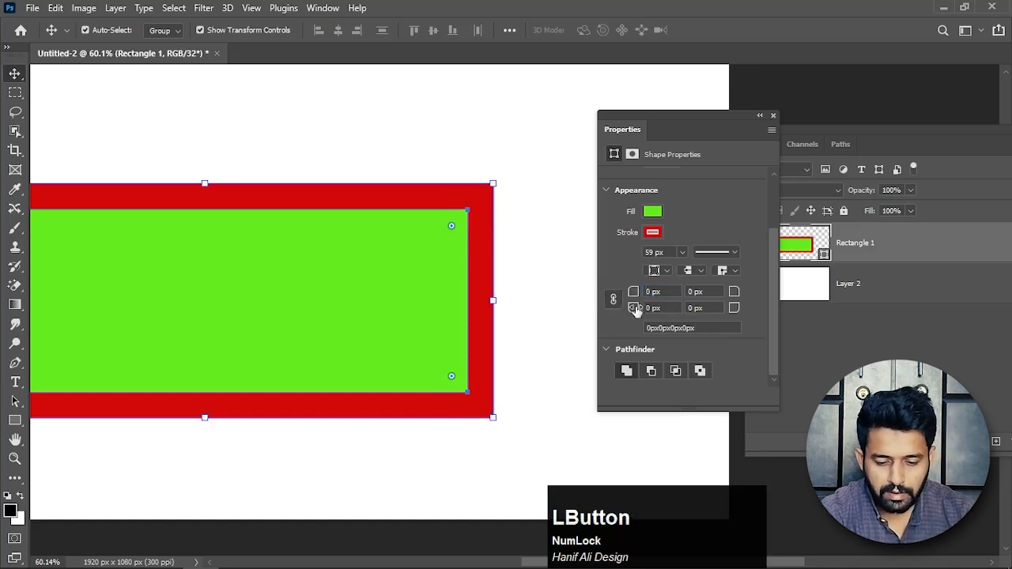
Round only the two upper corners of the rectangle with a 100 px radius each.
{"action": "left_click_drag", "start_coordinate": [712, 293], "coordinate": [687, 293]}
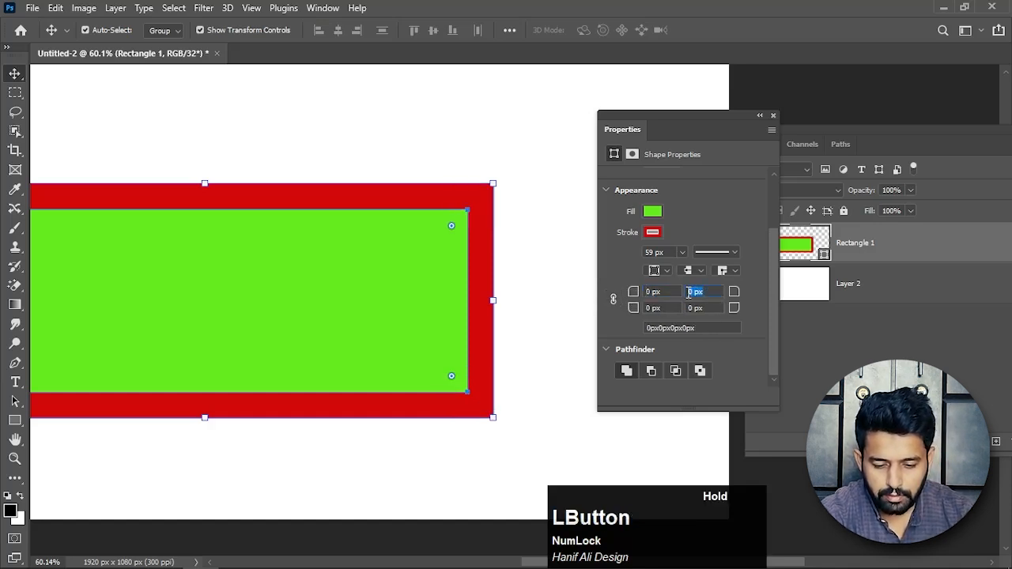
{"action": "type", "text": "1"}
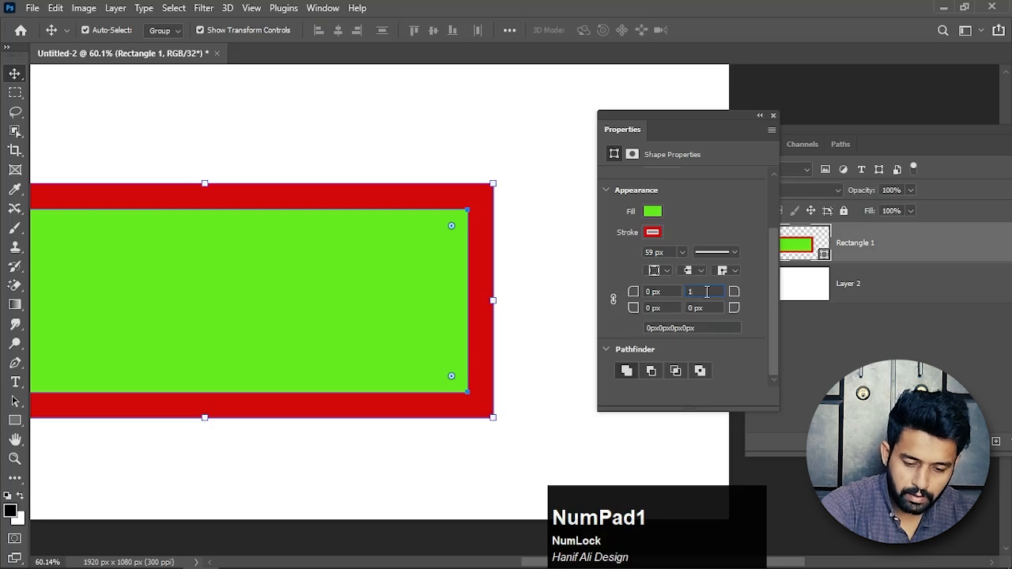
{"action": "type", "text": "00"}
{"action": "left_click", "coordinate": [672, 293]}
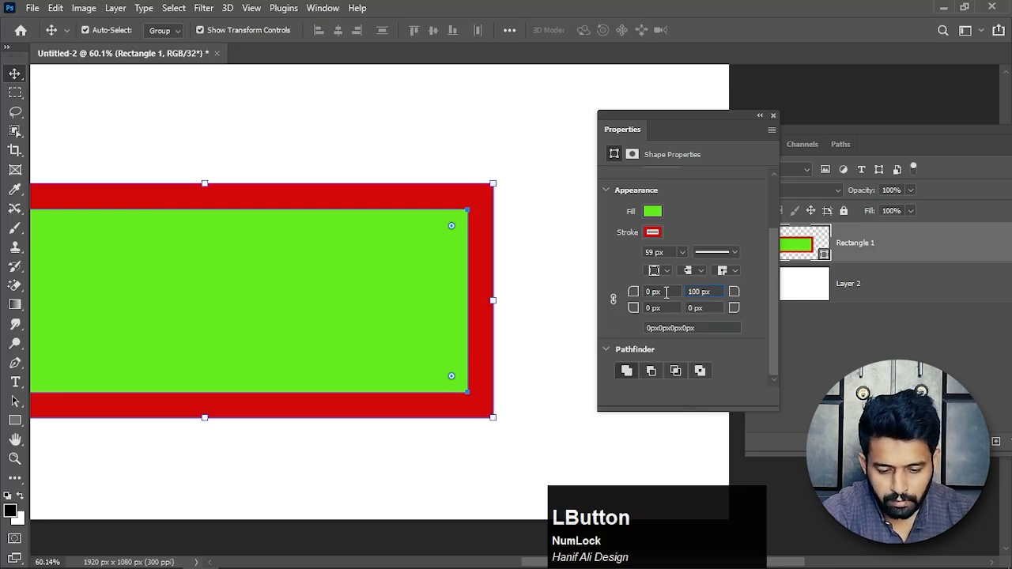
{"action": "type", "text": "100"}
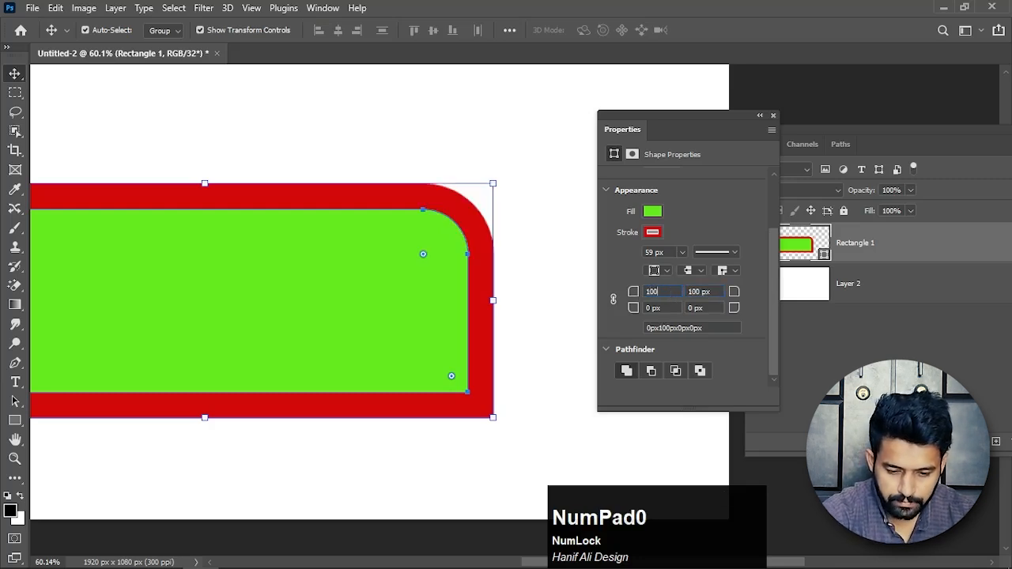
{"action": "key", "text": "Return"}
{"action": "scroll", "coordinate": [287, 340], "scroll_direction": "down", "scroll_amount": 5}
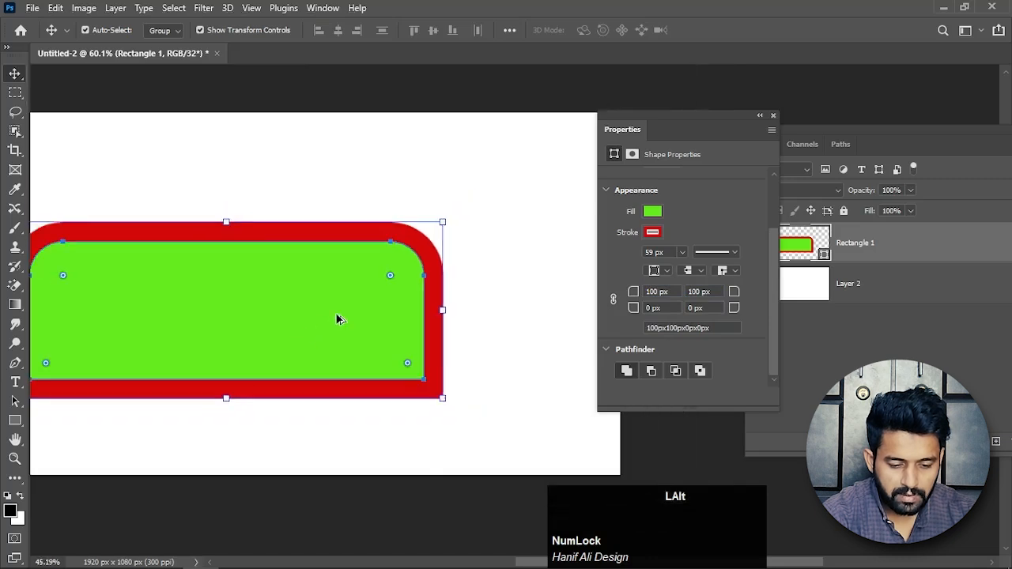
{"action": "left_click_drag", "start_coordinate": [276, 314], "coordinate": [328, 314]}
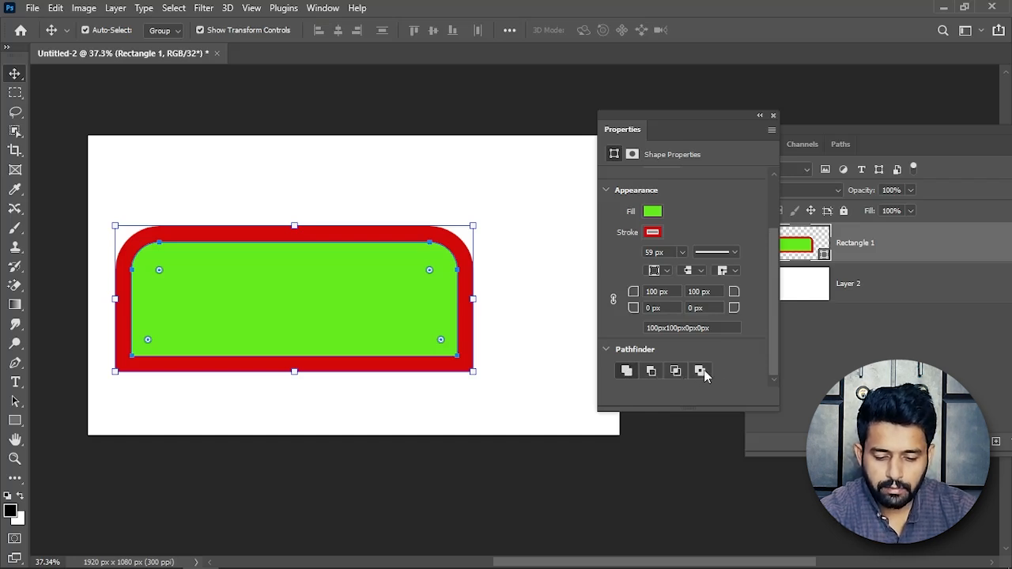
{"action": "left_click", "coordinate": [626, 371]}
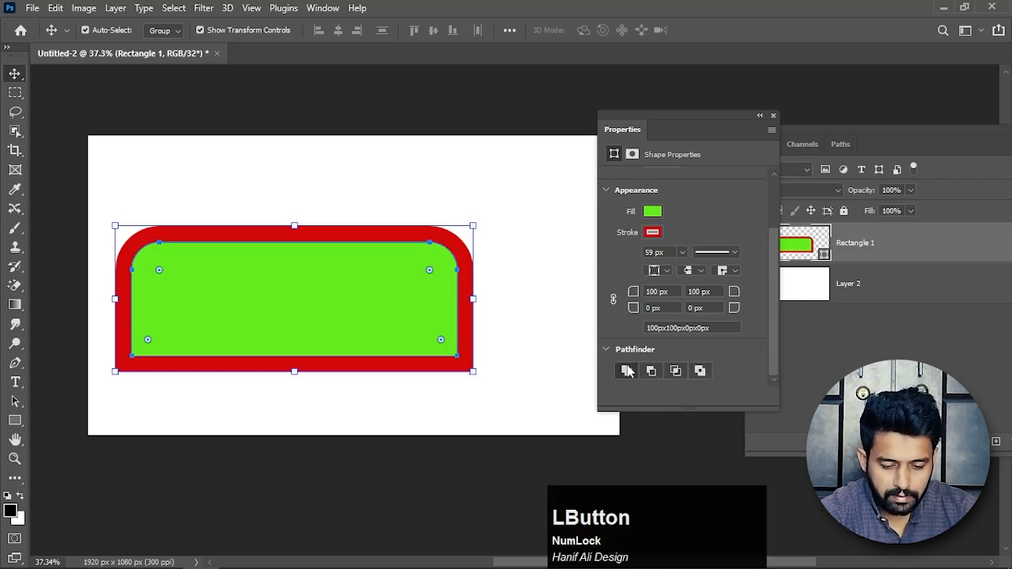
Try drawing a separate black rectangle about 485 by 202 px above the green shape, and undo it.
{"action": "left_click", "coordinate": [511, 255]}
{"action": "left_click", "coordinate": [14, 421]}
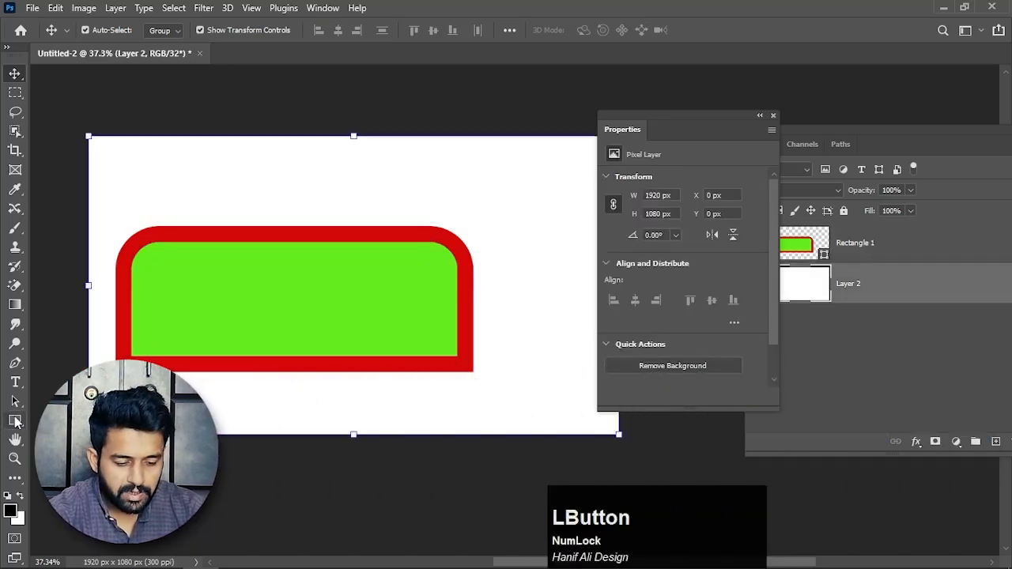
{"action": "left_click_drag", "start_coordinate": [324, 155], "coordinate": [458, 211]}
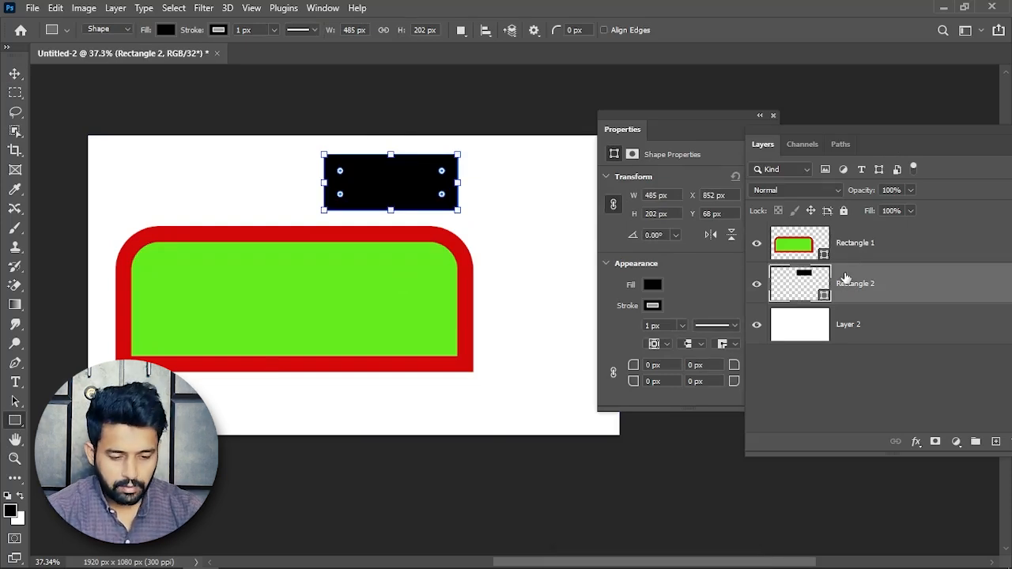
{"action": "key", "text": "ctrl+z"}
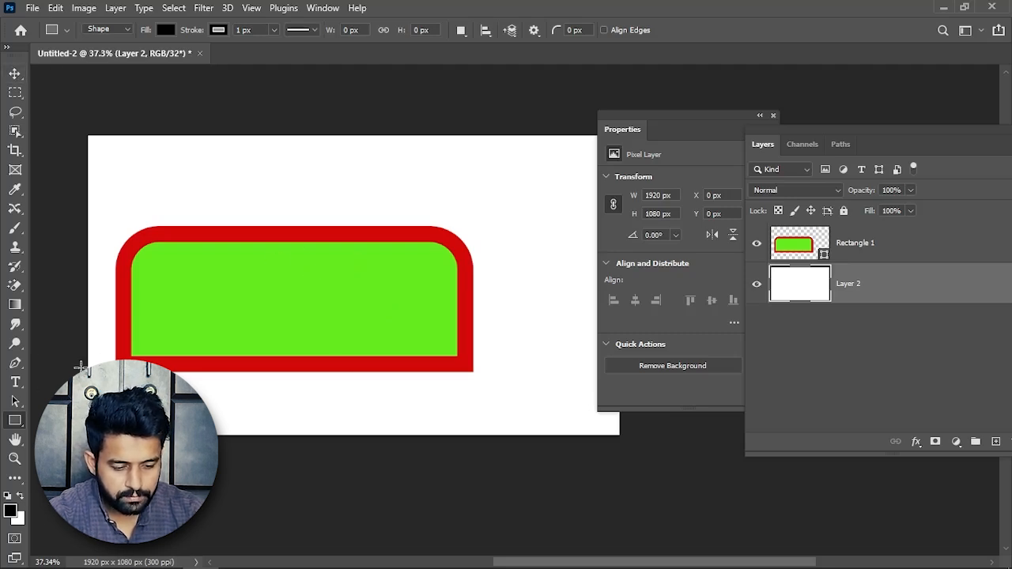
Reselect the green rectangle and show its Pathfinder options, with the Properties panel clear of the Layers panel.
{"action": "left_click", "coordinate": [15, 73]}
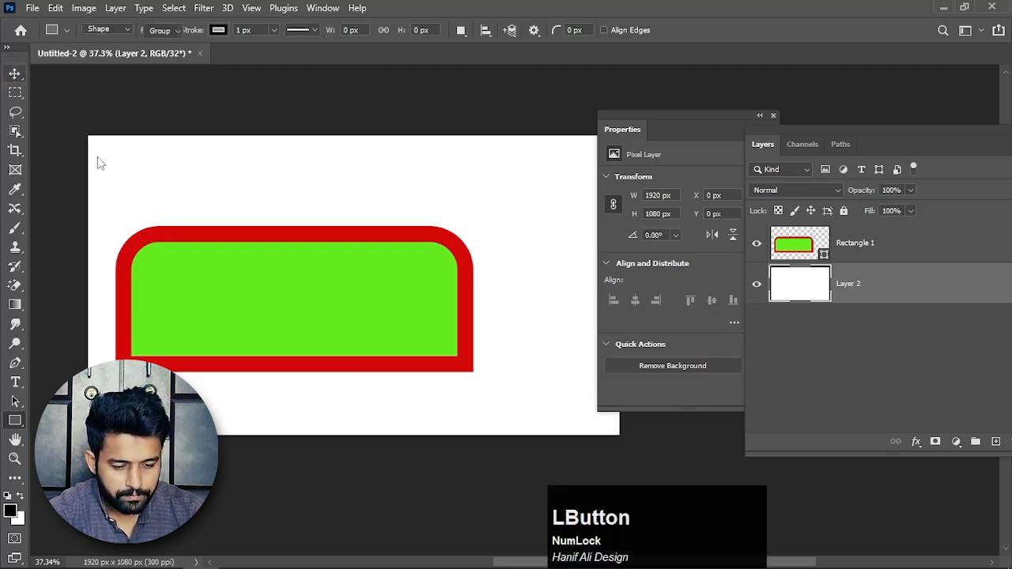
{"action": "left_click", "coordinate": [314, 251]}
{"action": "left_click_drag", "start_coordinate": [700, 122], "coordinate": [629, 104]}
{"action": "left_click_drag", "start_coordinate": [707, 297], "coordinate": [642, 352]}
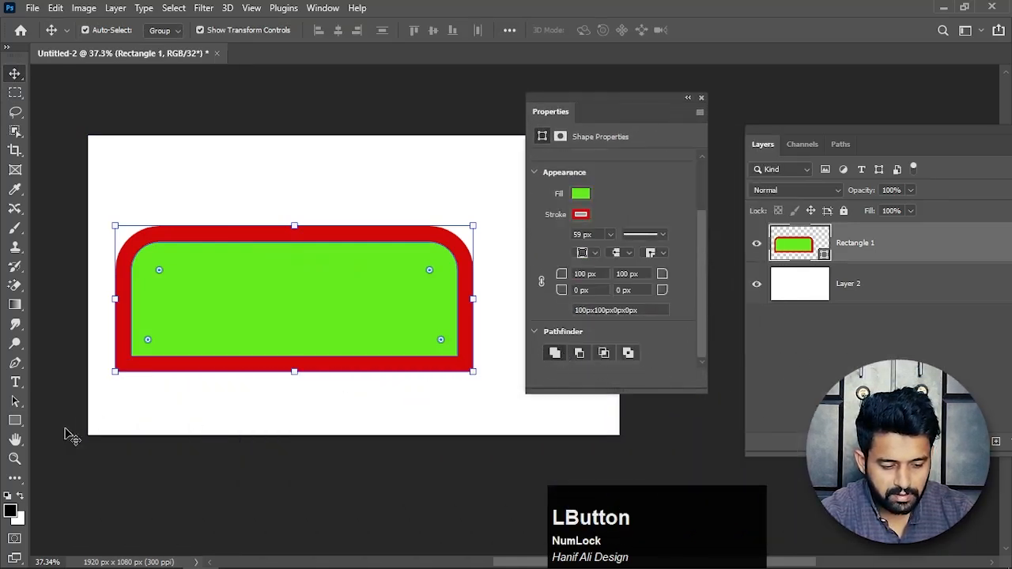
Add two squares of about 470 px and 275 px to the Rectangle 1 shape, overlapping its upper edge.
{"action": "left_click", "coordinate": [16, 420]}
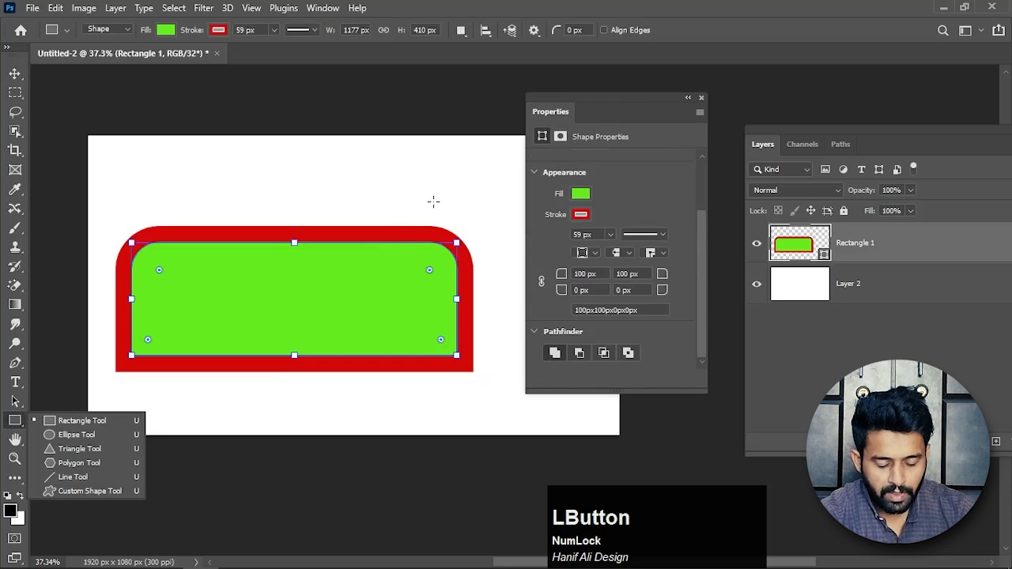
{"action": "mouse_move", "coordinate": [457, 199]}
{"action": "left_mouse_down"}
{"action": "mouse_move", "coordinate": [418, 228]}
{"action": "mouse_move", "coordinate": [278, 264]}
{"action": "mouse_move", "coordinate": [251, 331]}
{"action": "left_mouse_up"}
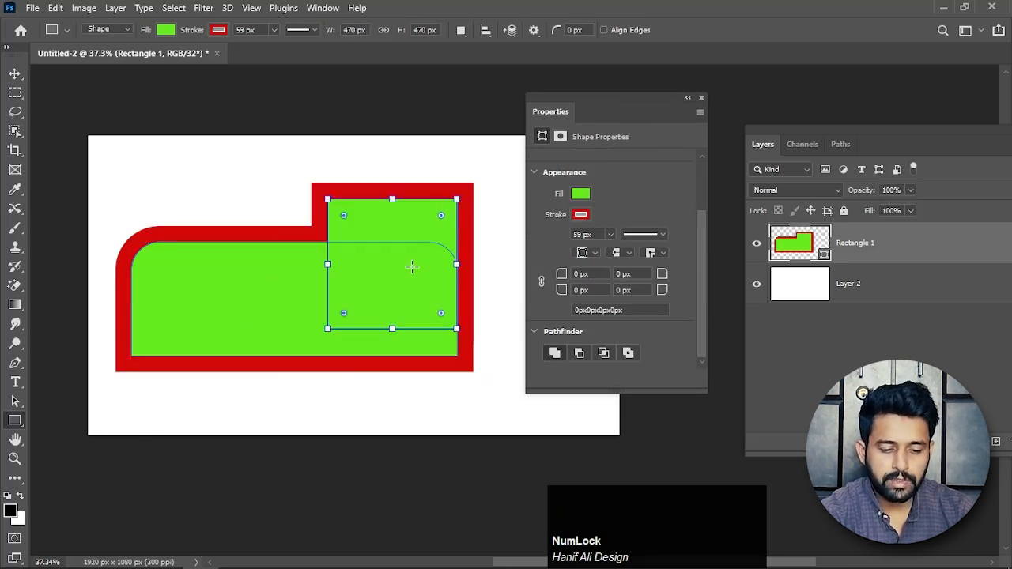
{"action": "left_click_drag", "start_coordinate": [209, 186], "coordinate": [298, 263]}
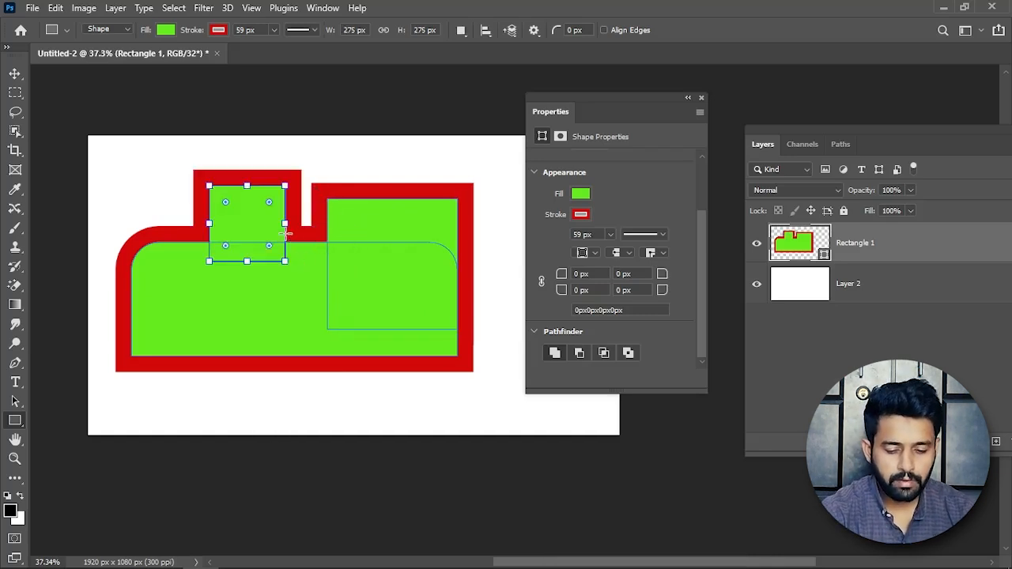
Try the subtract, intersect and exclude Pathfinder modes on the smaller square, and set it back to combining the shapes.
{"action": "left_click", "coordinate": [582, 355]}
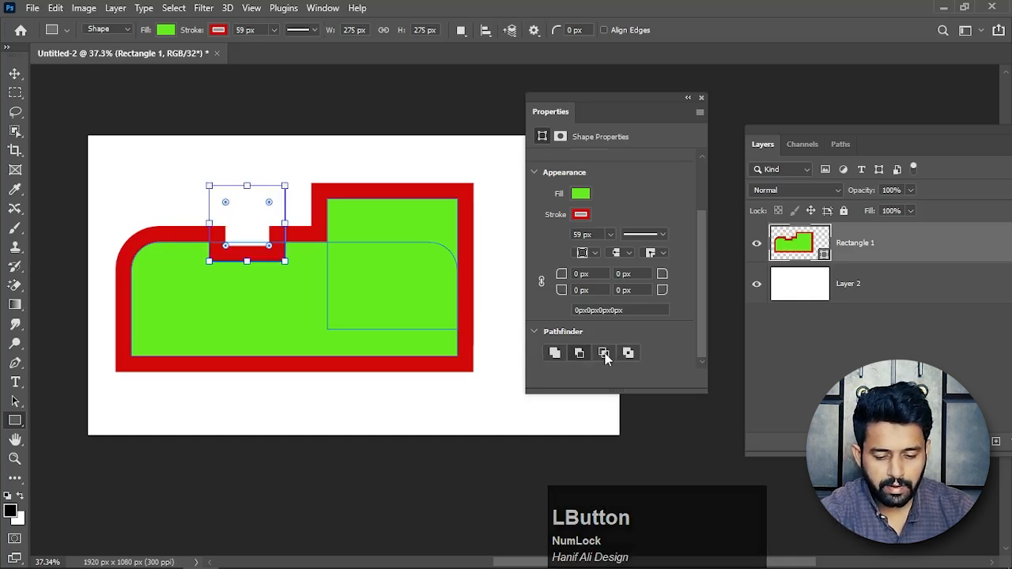
{"action": "left_click", "coordinate": [605, 353]}
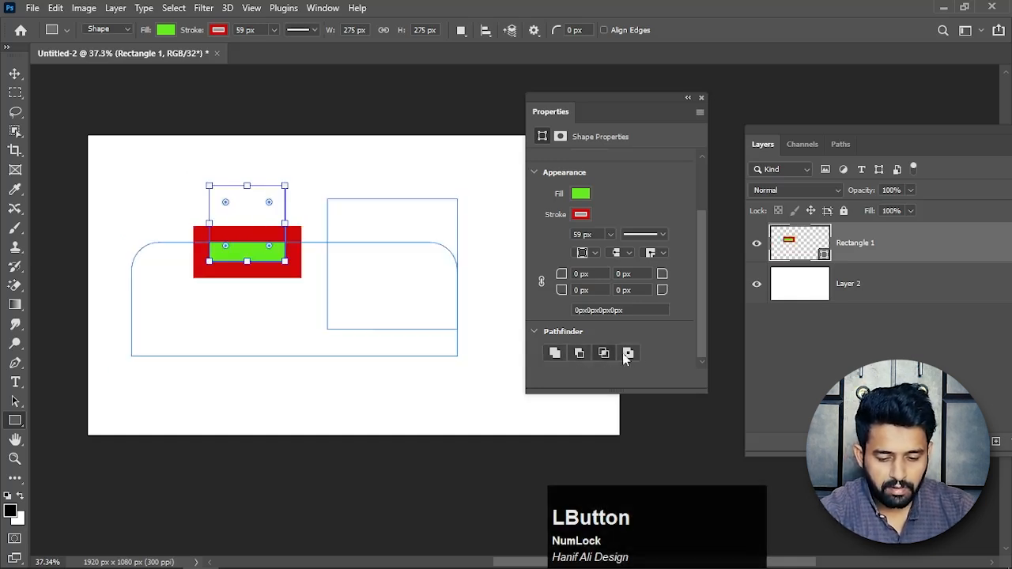
{"action": "left_click", "coordinate": [633, 353]}
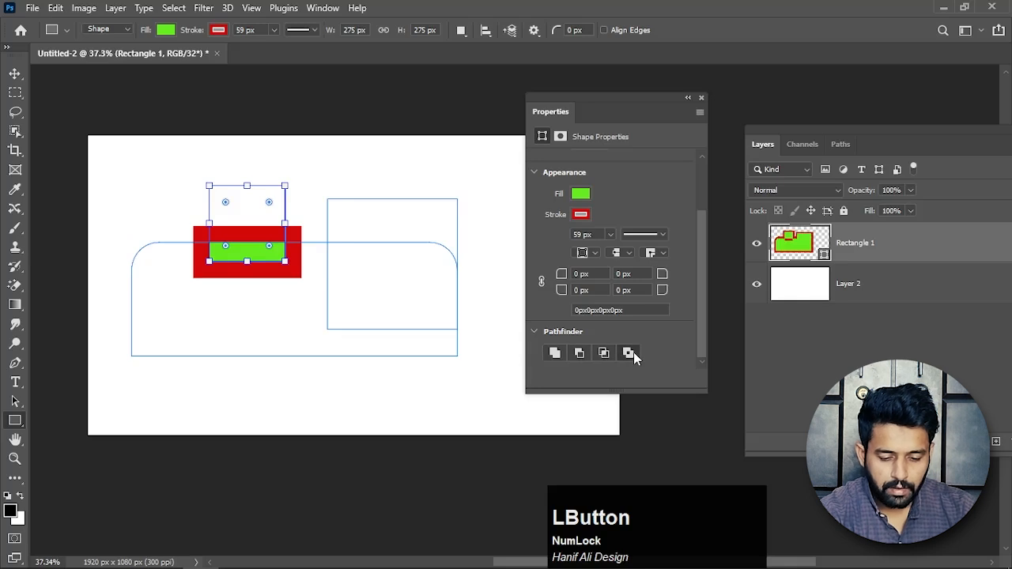
{"action": "left_click", "coordinate": [551, 355]}
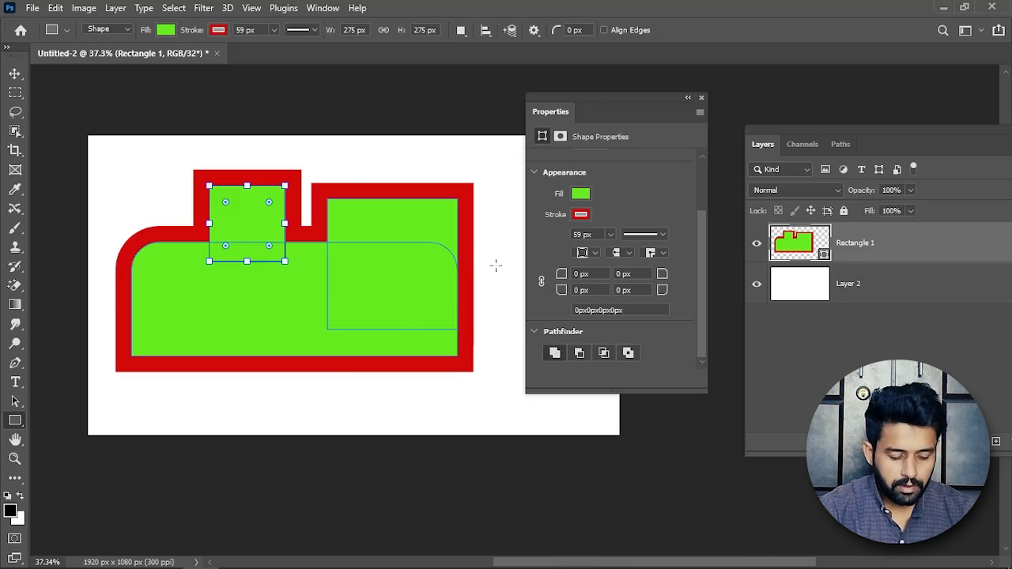
Subtract a rectangle about 590 by 649 px from the shape's right end and a smaller one from its lower edge.
{"action": "key", "text": "alt"}
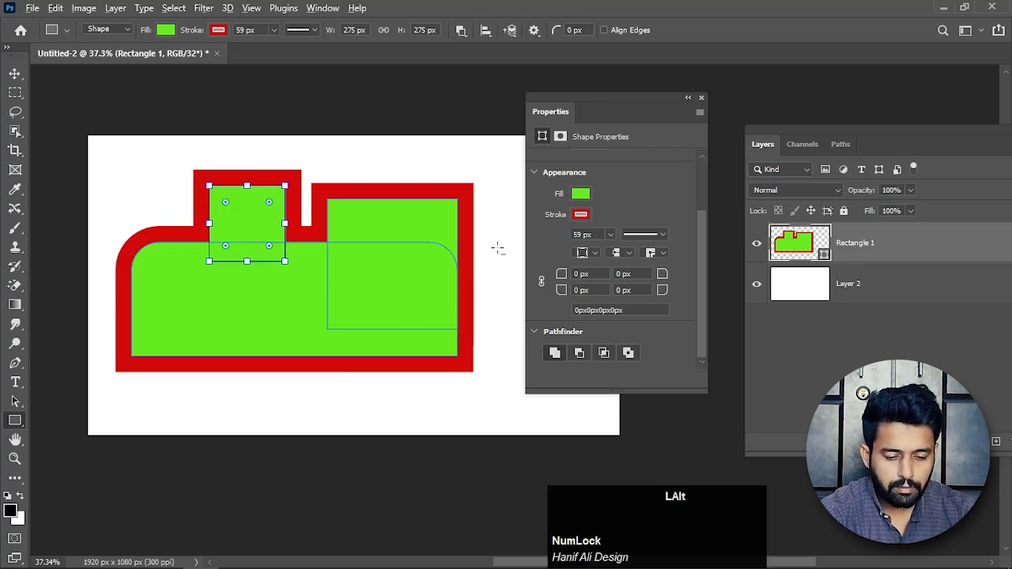
{"action": "left_click_drag", "start_coordinate": [498, 248], "coordinate": [414, 336]}
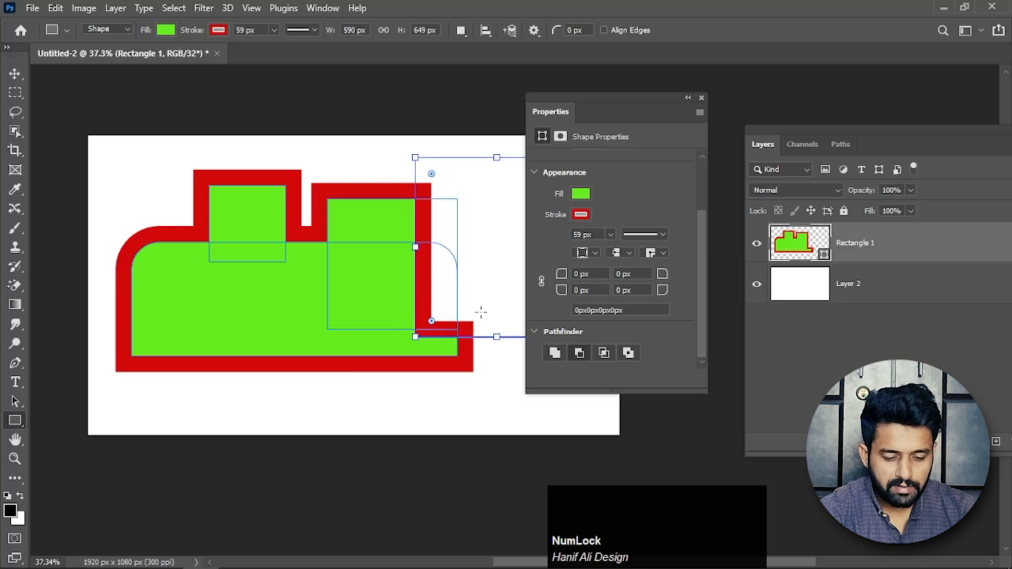
{"action": "left_click_drag", "start_coordinate": [386, 387], "coordinate": [334, 314]}
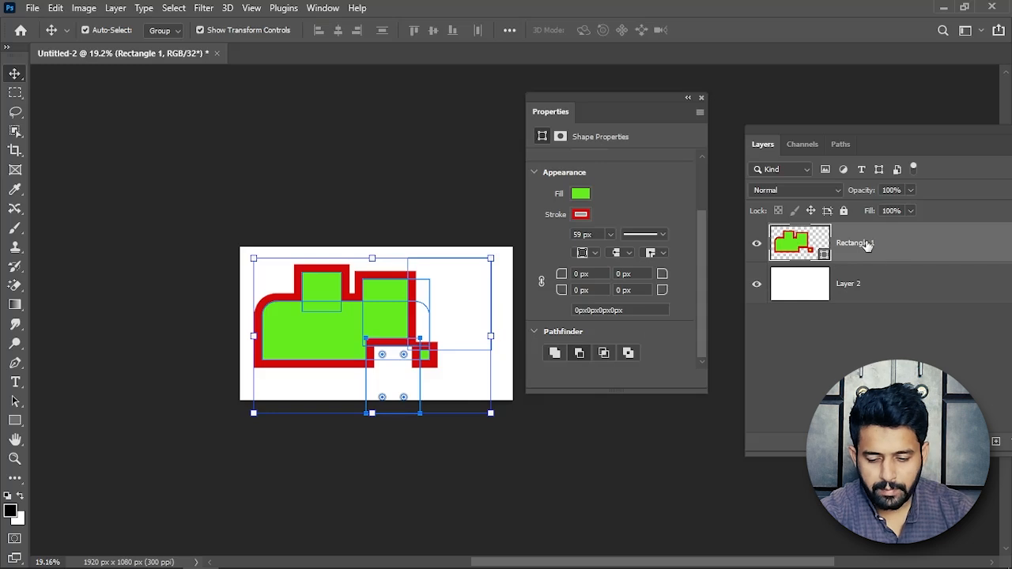
Delete the Rectangle 1 layer, leaving only the white Layer 2.
{"action": "left_click_drag", "start_coordinate": [867, 245], "coordinate": [781, 421]}
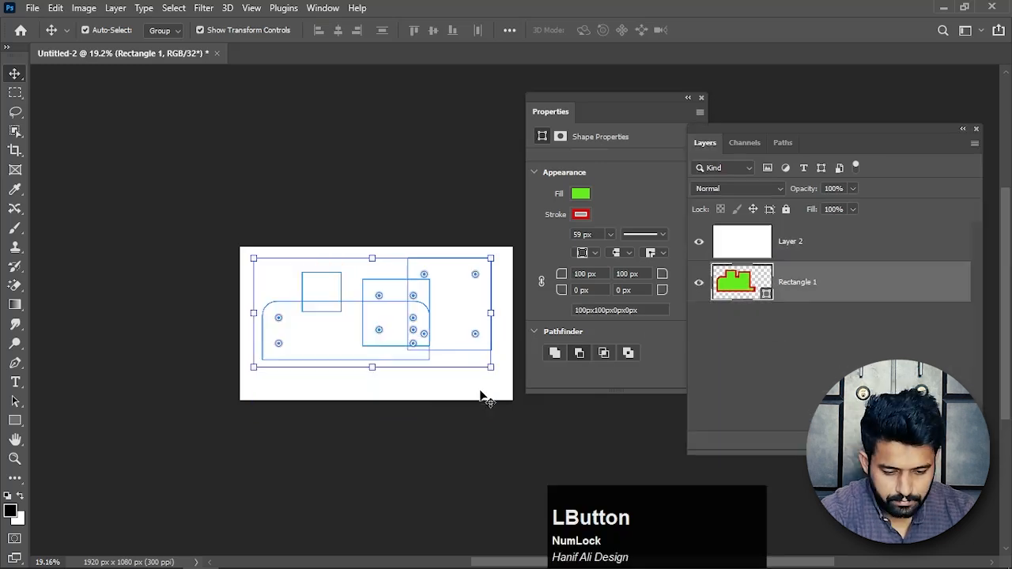
{"action": "left_click", "coordinate": [484, 397]}
{"action": "left_click_drag", "start_coordinate": [809, 290], "coordinate": [960, 441]}
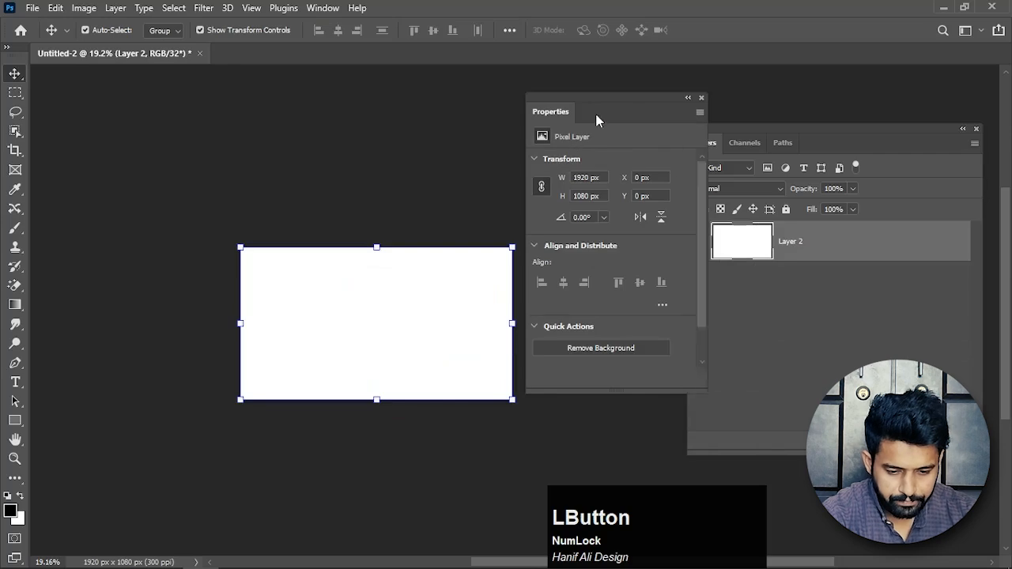
Set the Ellipse tool to Shape mode and draw a black circle about 793 px across on the canvas.
{"action": "left_click_drag", "start_coordinate": [600, 112], "coordinate": [588, 172]}
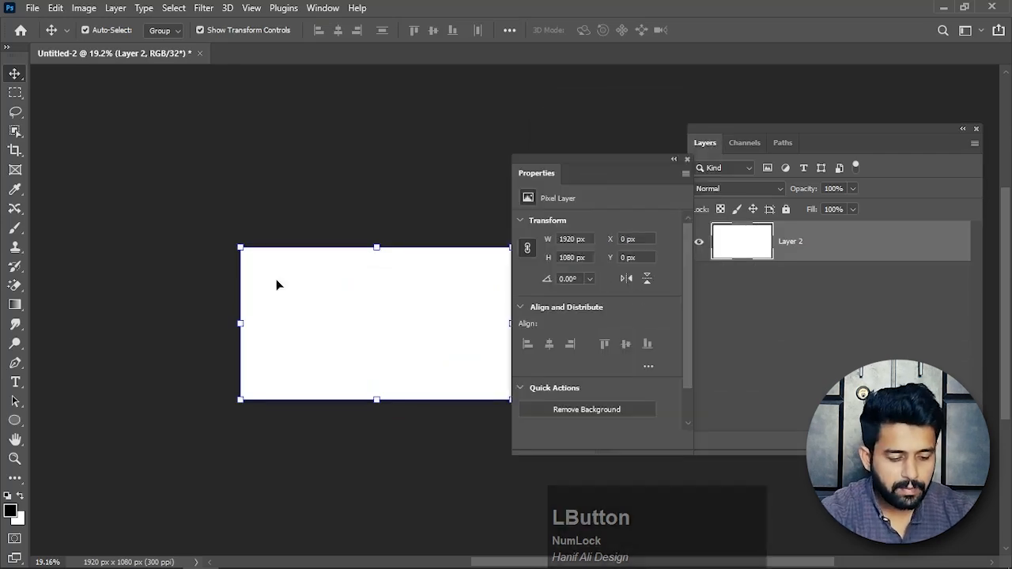
{"action": "left_click", "coordinate": [18, 421]}
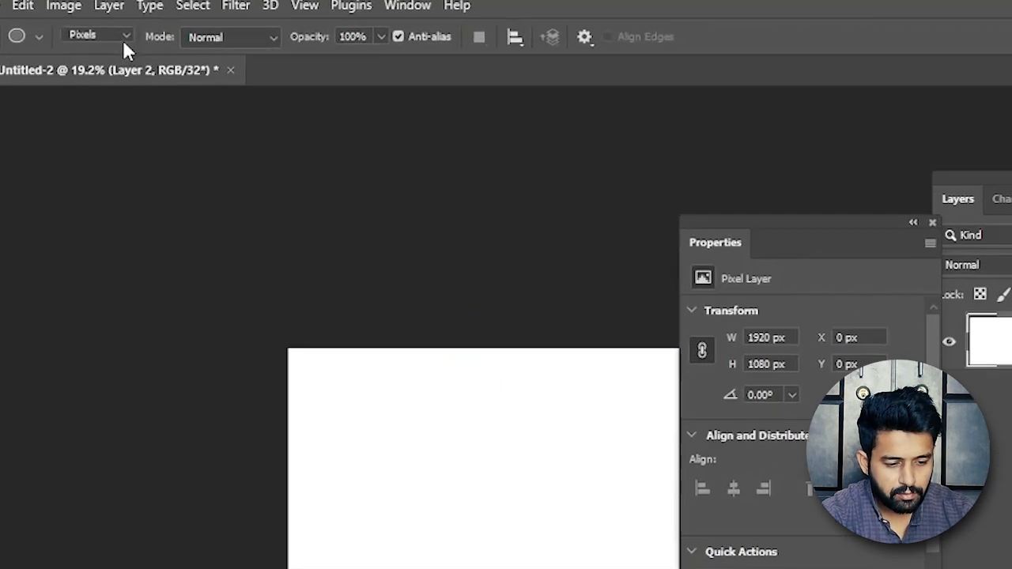
{"action": "left_click", "coordinate": [123, 31]}
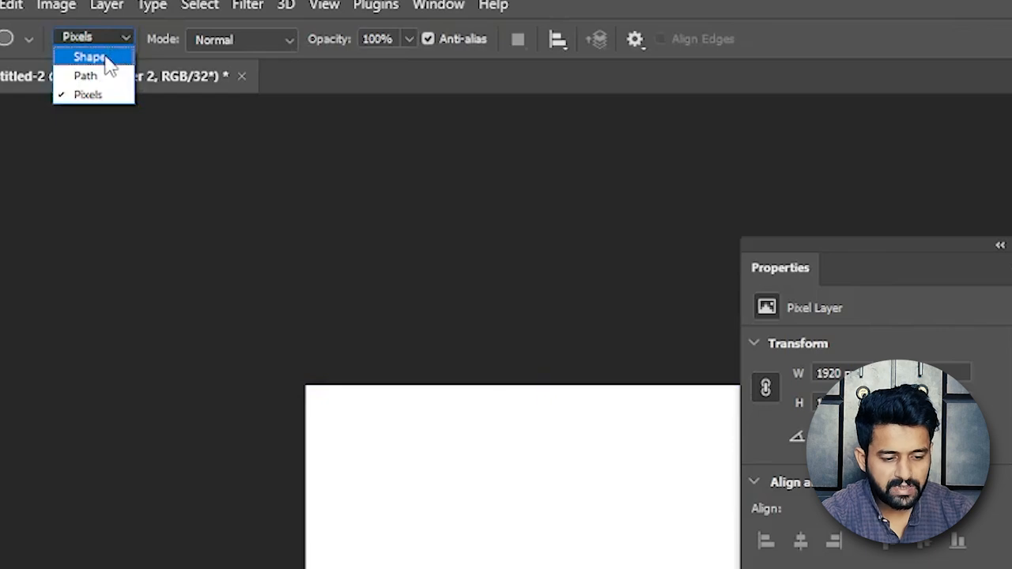
{"action": "left_click", "coordinate": [105, 59]}
{"action": "left_click_drag", "start_coordinate": [356, 434], "coordinate": [563, 568]}
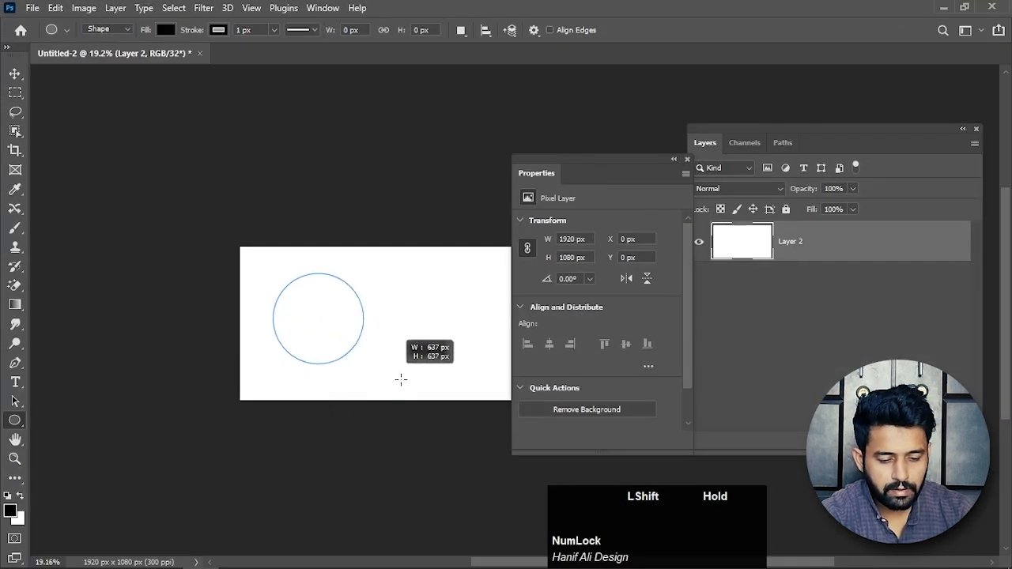
{"action": "left_click_drag", "start_coordinate": [401, 380], "coordinate": [407, 387]}
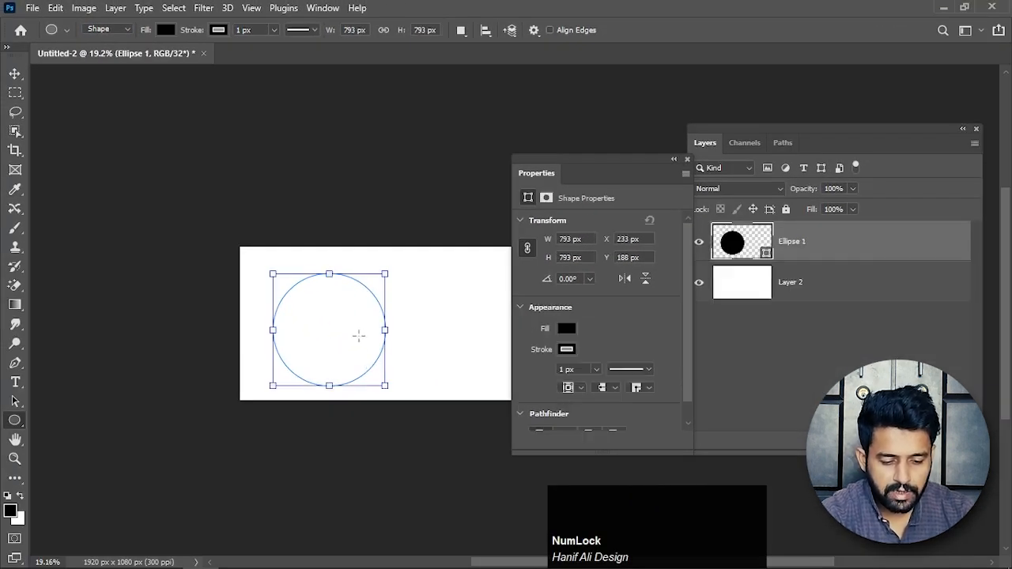
Resize the ellipse to about 328 by 312 px near the canvas's upper middle and move the Properties panel off the canvas.
{"action": "left_click_drag", "start_coordinate": [633, 176], "coordinate": [568, 163]}
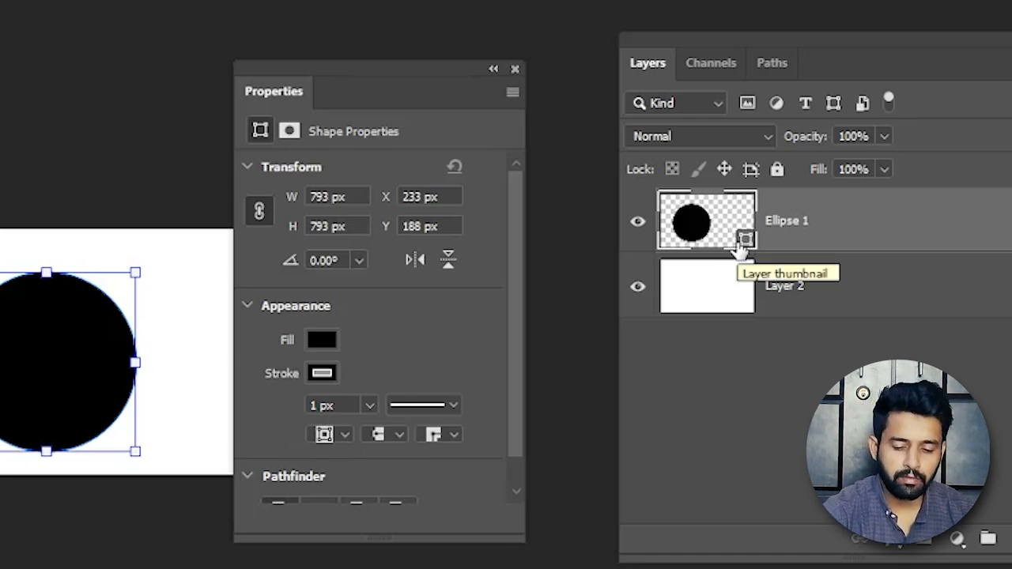
{"action": "left_click_drag", "start_coordinate": [142, 271], "coordinate": [288, 132]}
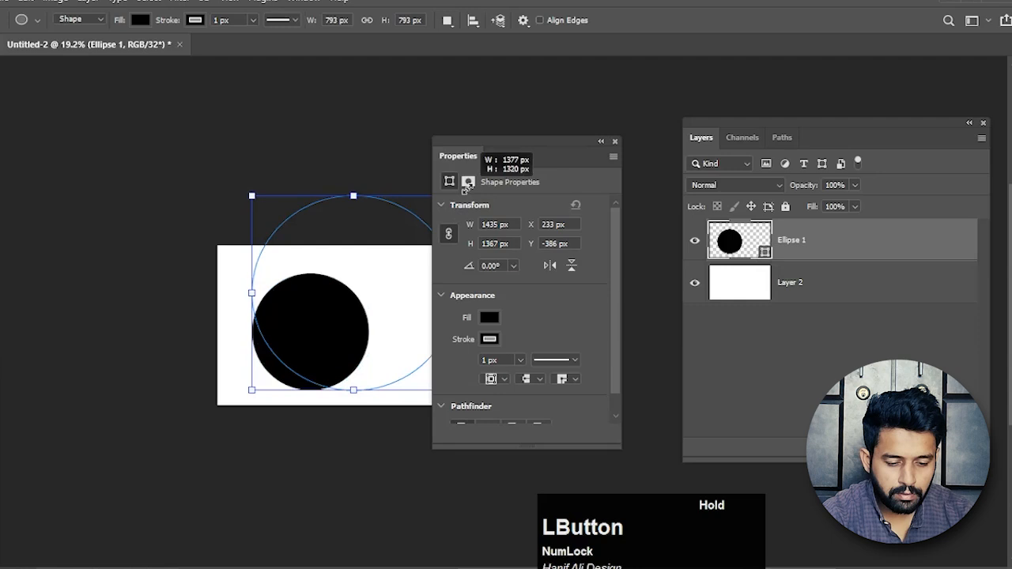
{"action": "left_click_drag", "start_coordinate": [467, 188], "coordinate": [465, 188]}
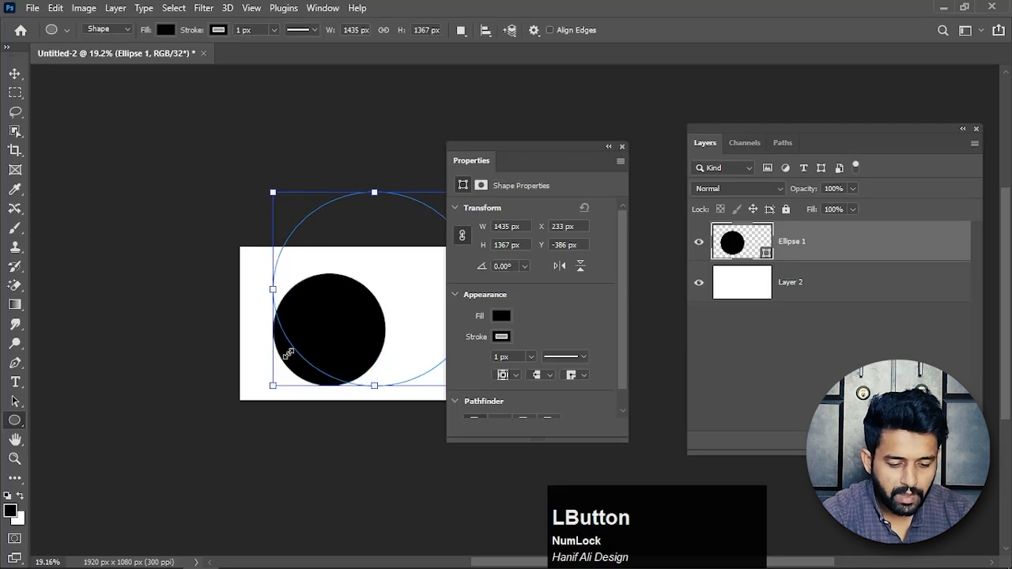
{"action": "left_click_drag", "start_coordinate": [255, 393], "coordinate": [356, 314]}
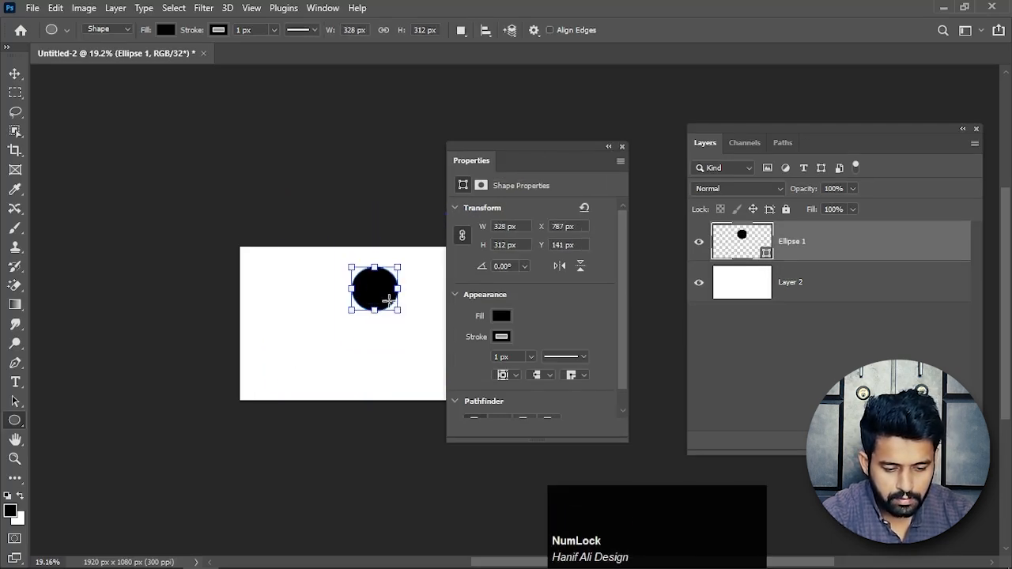
{"action": "left_click_drag", "start_coordinate": [524, 163], "coordinate": [619, 176]}
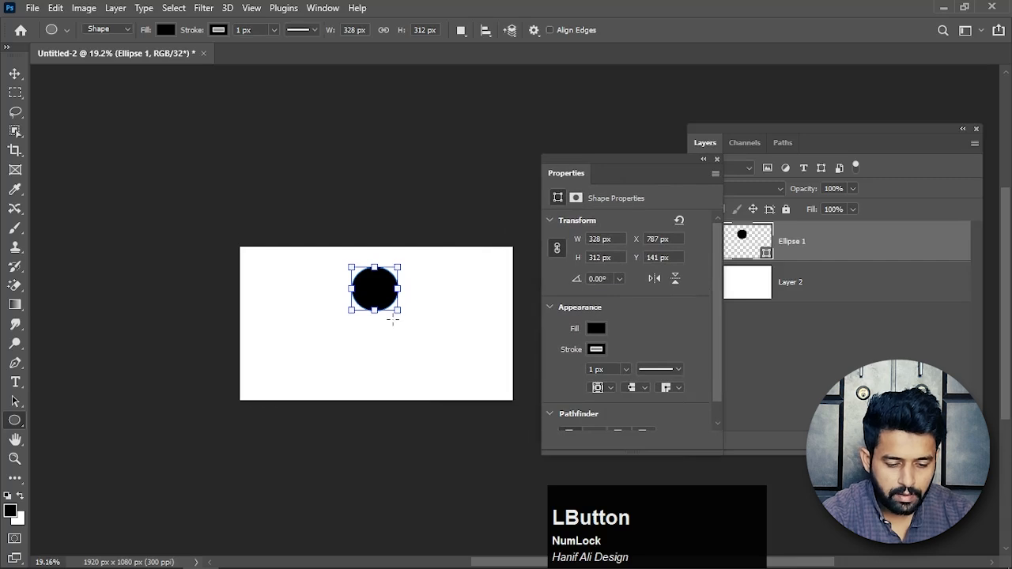
Enlarge the black ellipse to about 904 by 860 px and delete its layer.
{"action": "left_click_drag", "start_coordinate": [398, 312], "coordinate": [462, 395]}
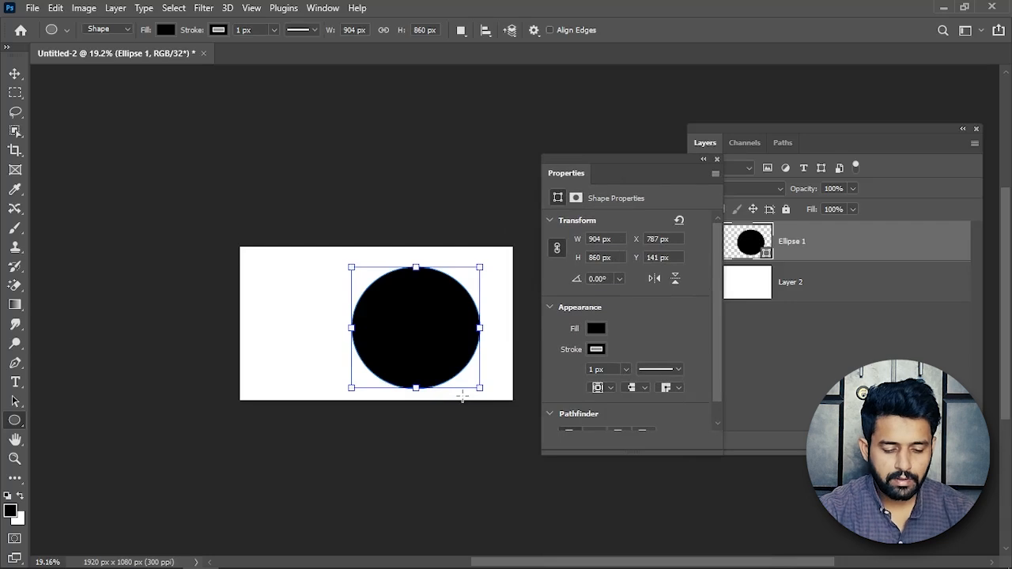
{"action": "key", "text": "v"}
{"action": "left_click", "coordinate": [424, 350]}
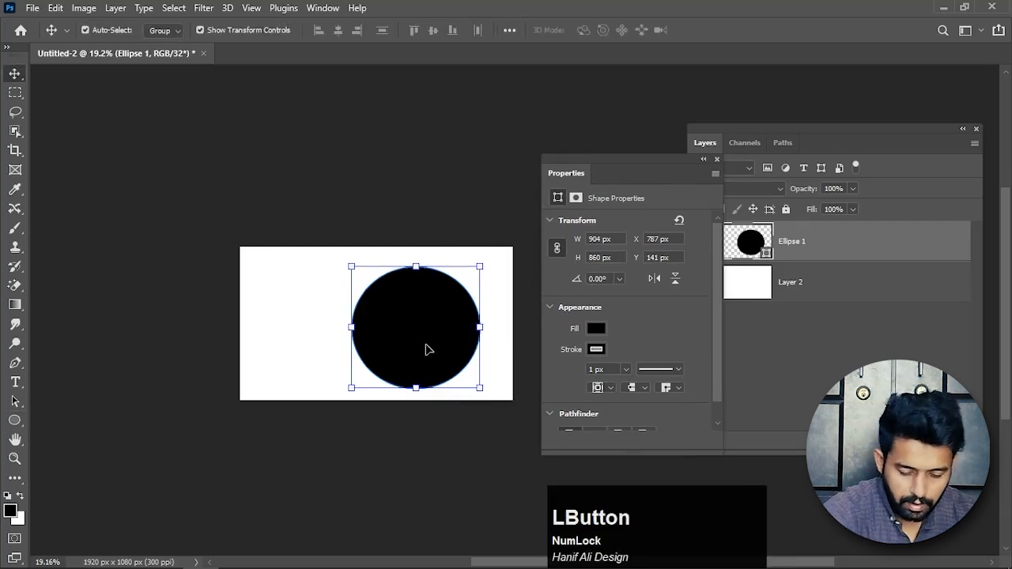
{"action": "key", "text": "Delete"}
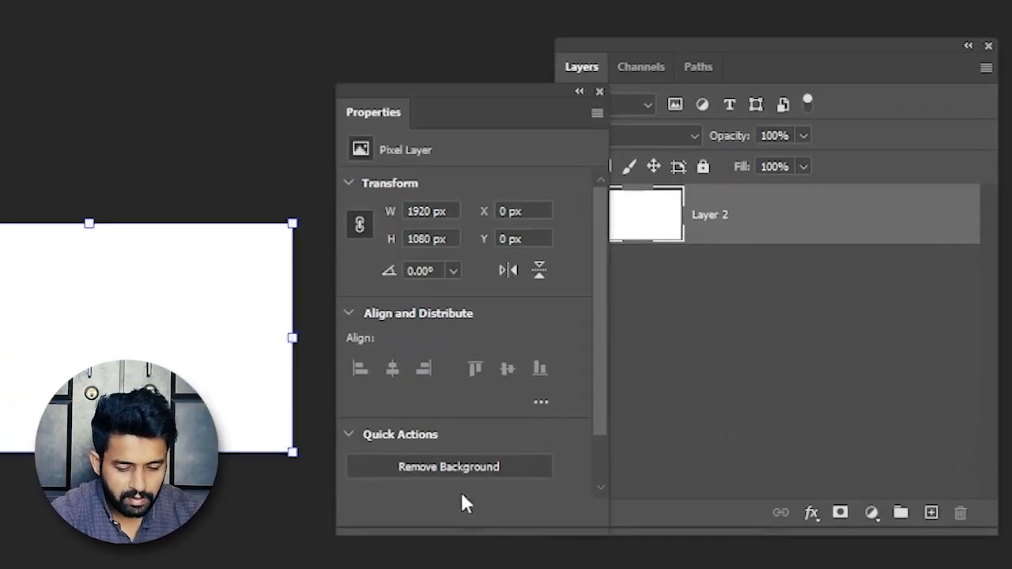
Add an empty layer above Layer 2 and set the shape tool to Pixels mode.
{"action": "left_click", "coordinate": [931, 512]}
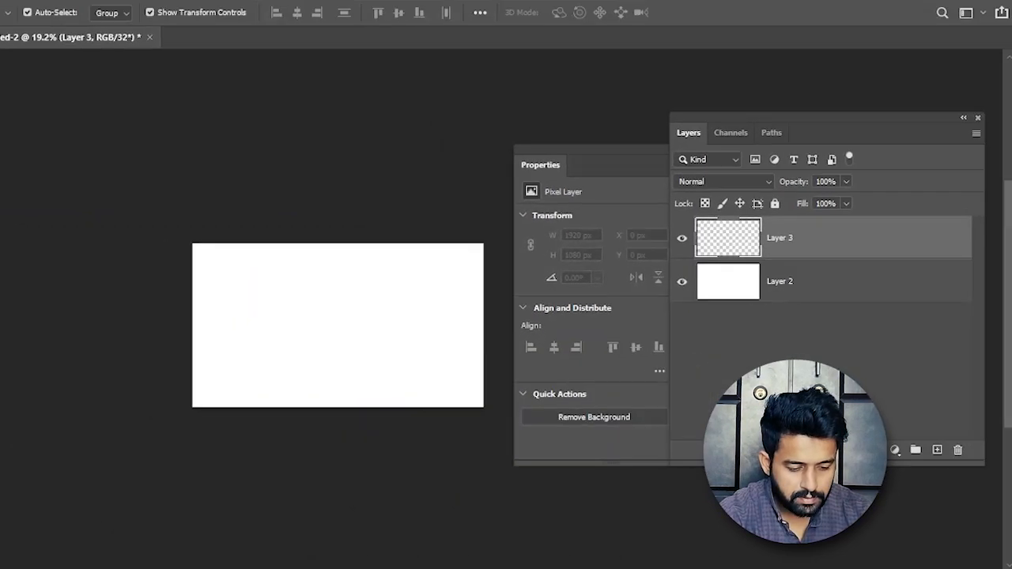
{"action": "left_click", "coordinate": [14, 422]}
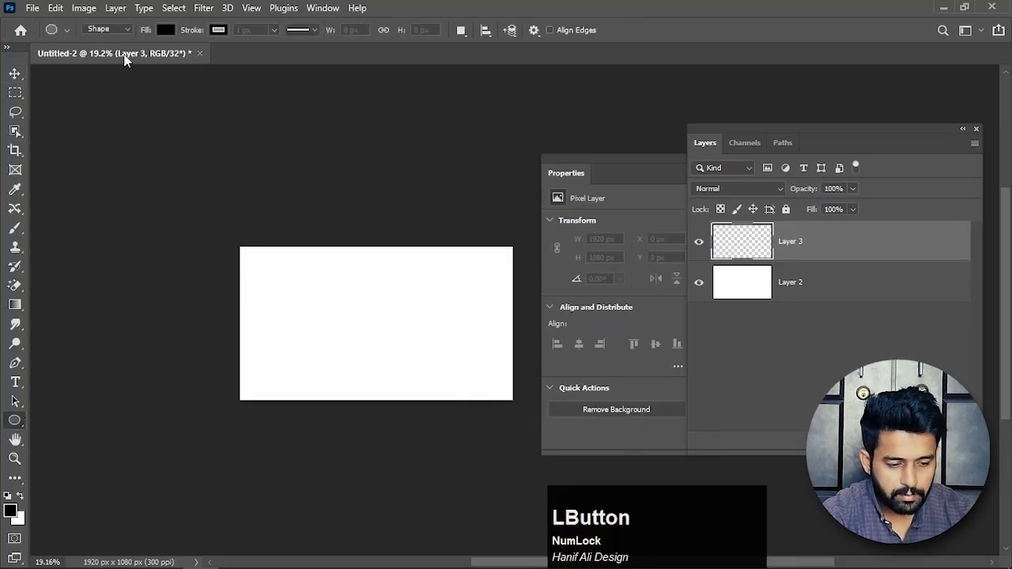
{"action": "left_click", "coordinate": [123, 29]}
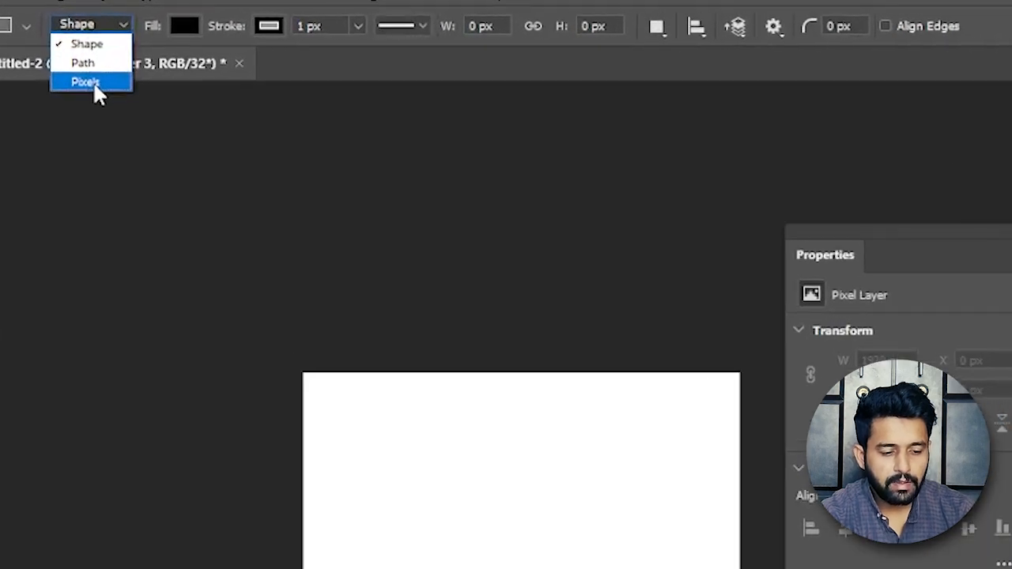
{"action": "left_click", "coordinate": [106, 64]}
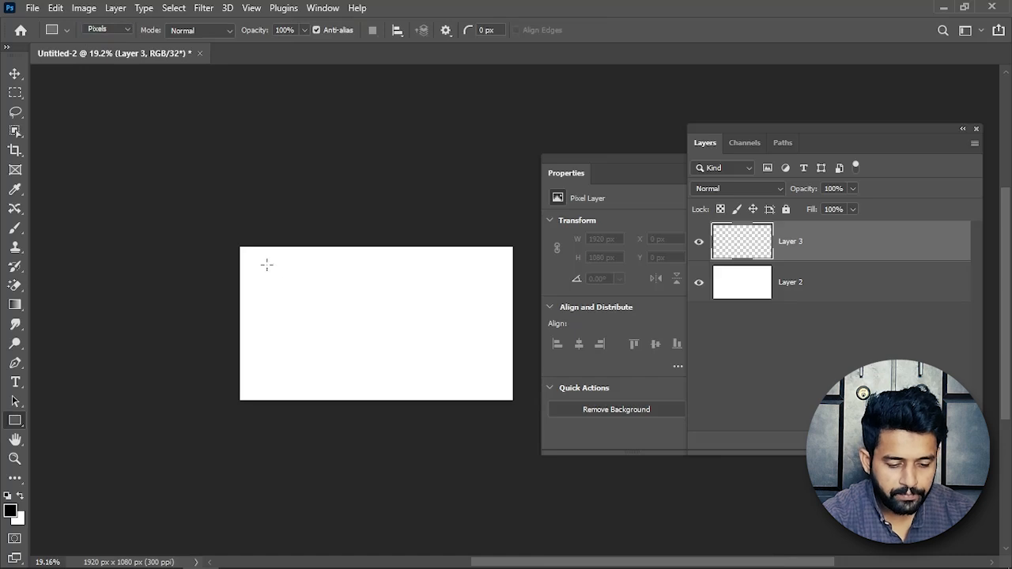
Undo a trial rectangle and draw a black pixel circle about 725 px across on Layer 3 with the Ellipse tool.
{"action": "left_click_drag", "start_coordinate": [266, 271], "coordinate": [356, 366]}
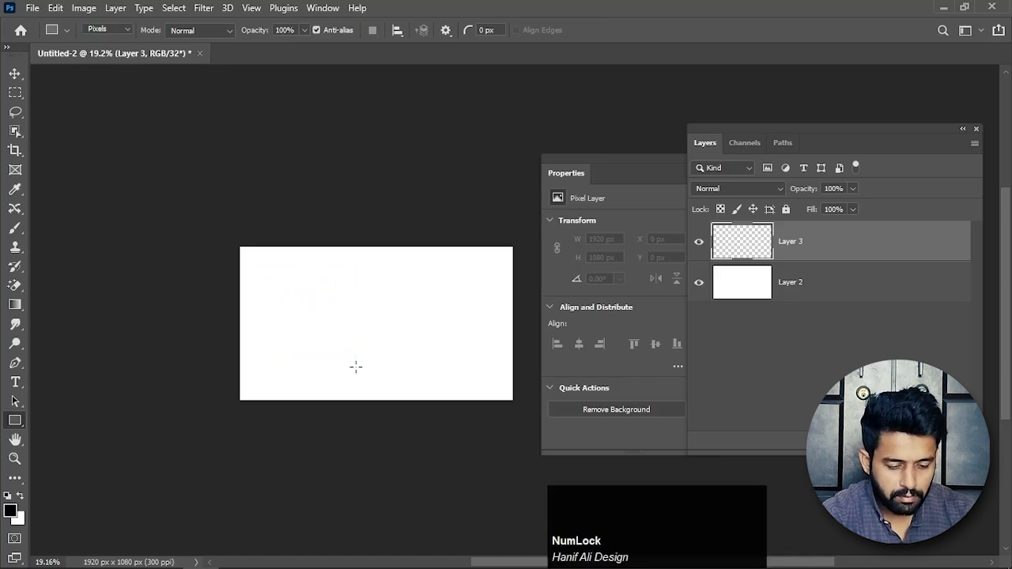
{"action": "key", "text": "ctrl+z"}
{"action": "right_click", "coordinate": [15, 420]}
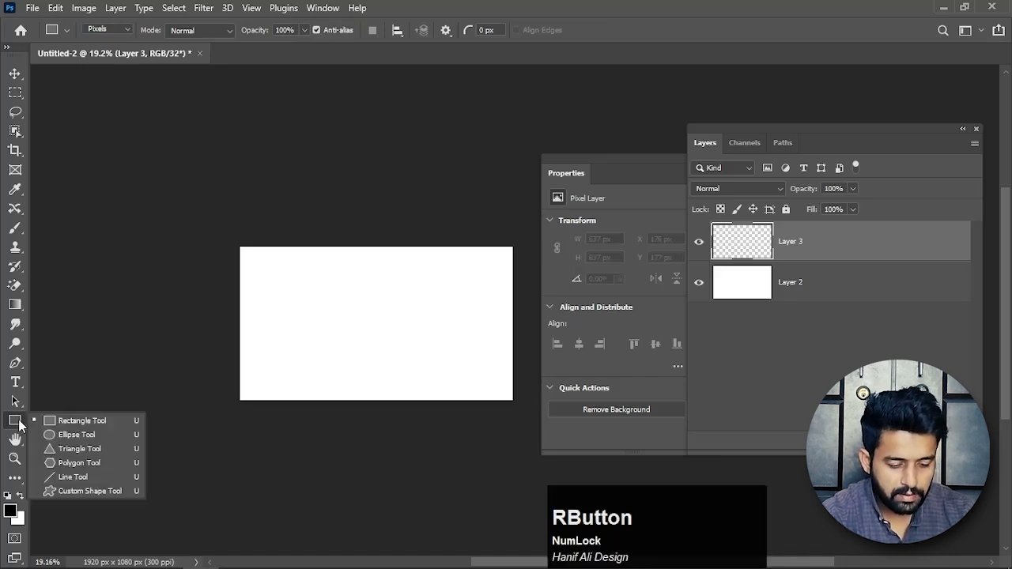
{"action": "left_click", "coordinate": [59, 435]}
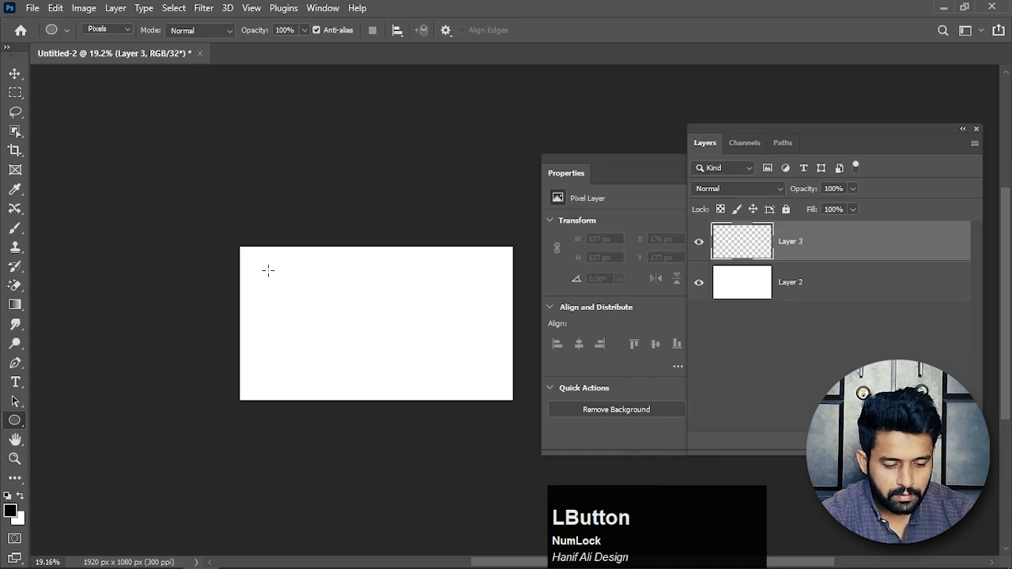
{"action": "left_click_drag", "start_coordinate": [268, 271], "coordinate": [372, 376]}
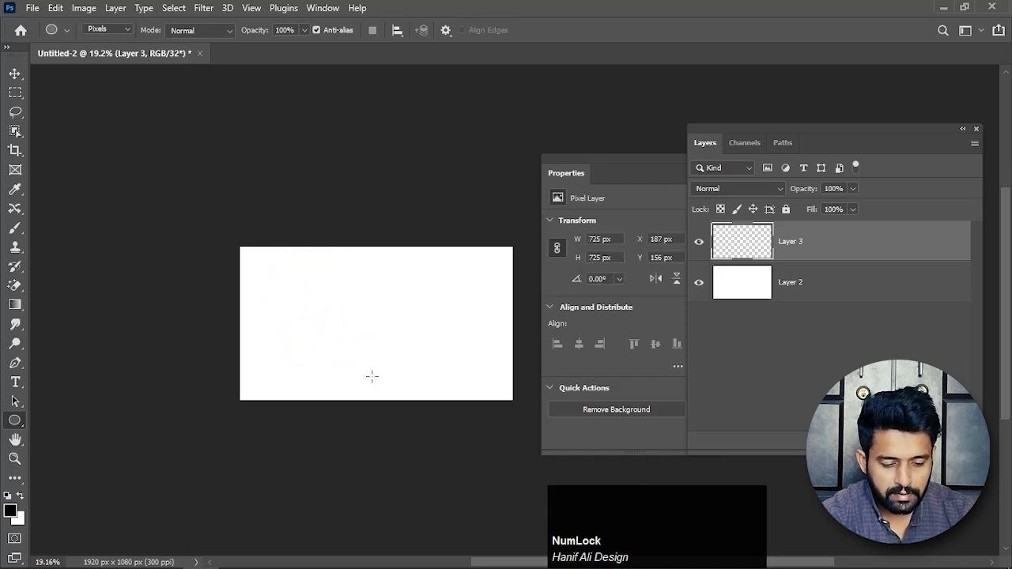
Scale the pixel circle down proportionally to about 96 px across, keeping its upper-left corner in place.
{"action": "left_click", "coordinate": [15, 73]}
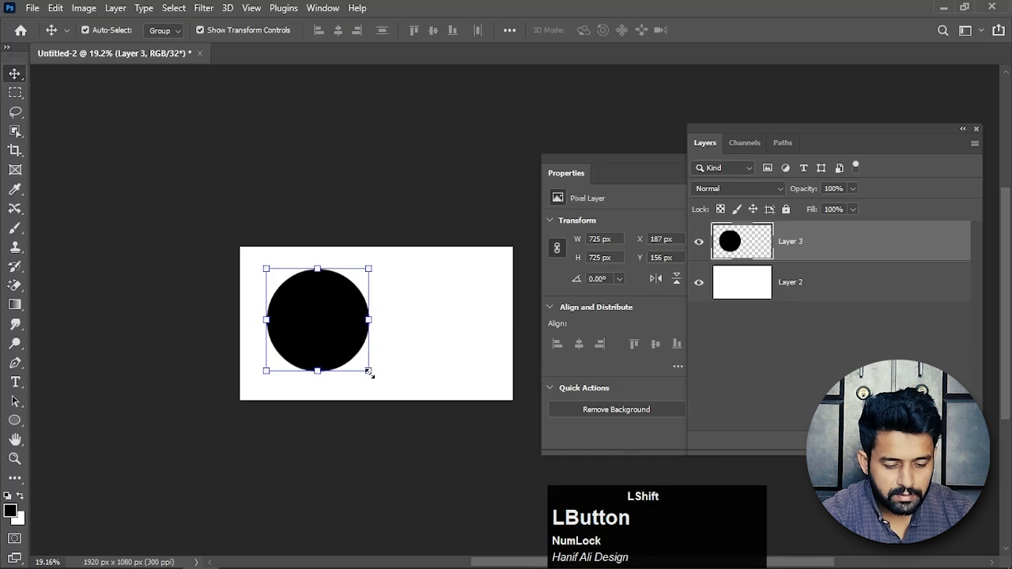
{"action": "left_click_drag", "start_coordinate": [369, 372], "coordinate": [282, 285]}
{"action": "key", "text": "KP_Enter"}
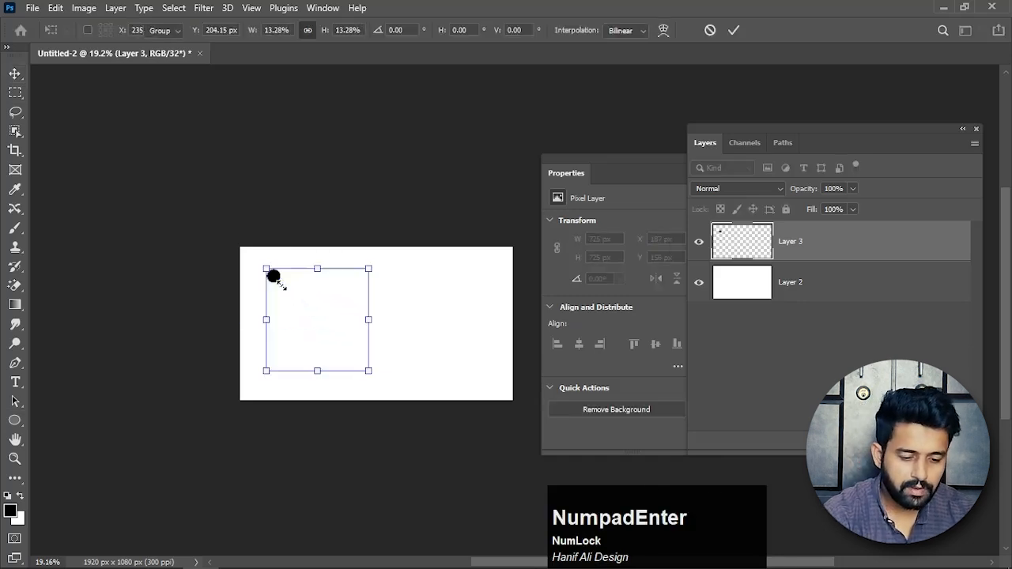
{"action": "left_click", "coordinate": [290, 244]}
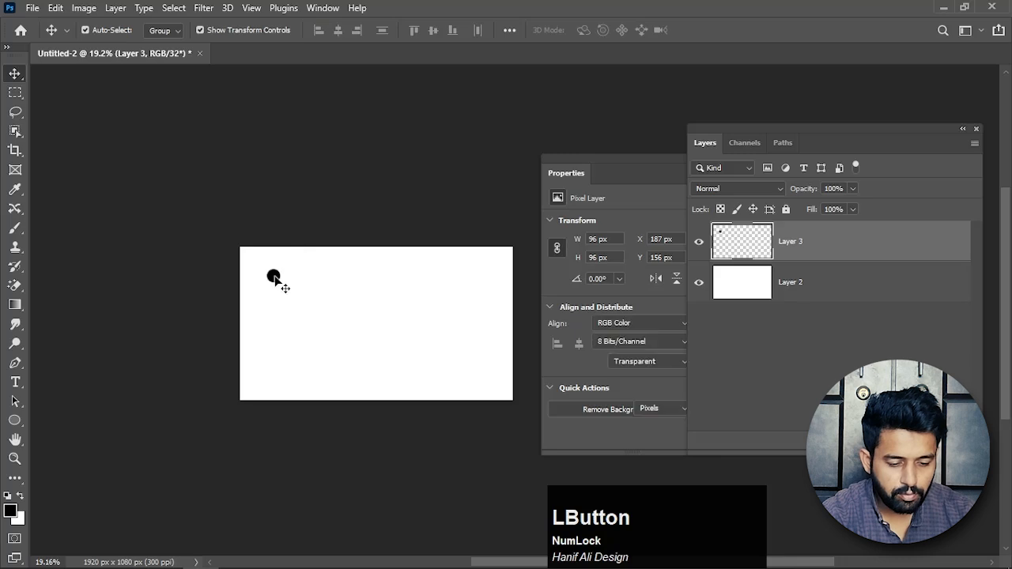
Scale the small pixel circle up to about 1122 px across and inspect its edge quality up close.
{"action": "left_click_drag", "start_coordinate": [284, 283], "coordinate": [428, 427]}
{"action": "left_click_drag", "start_coordinate": [360, 345], "coordinate": [362, 346]}
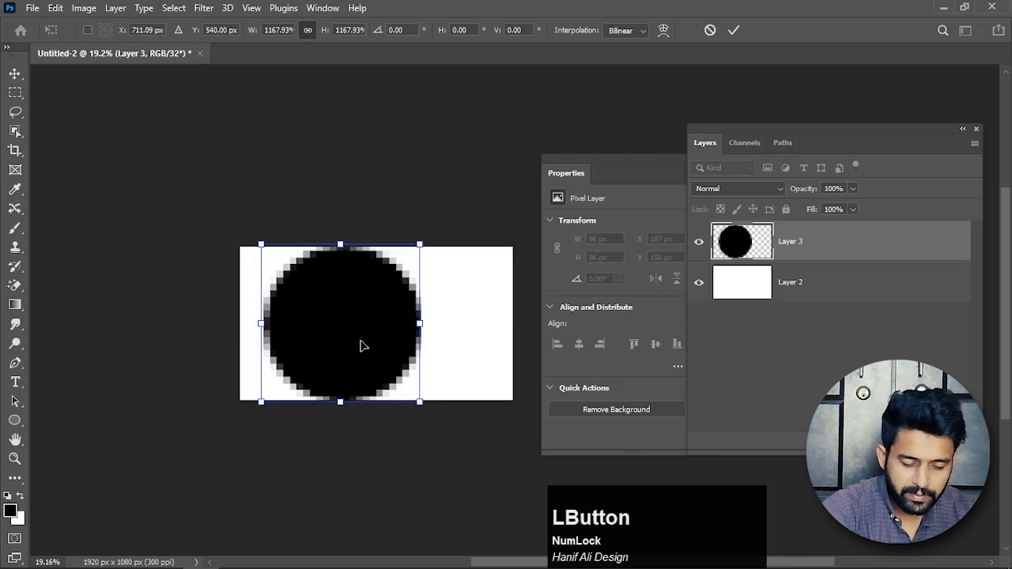
{"action": "key", "text": "Return"}
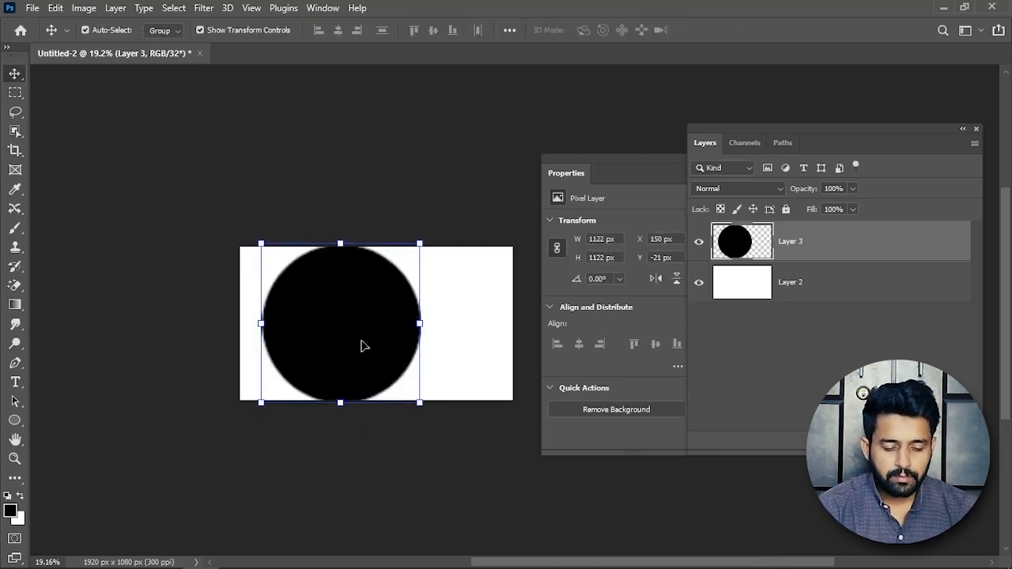
{"action": "scroll", "coordinate": [418, 289], "scroll_direction": "up", "scroll_amount": 10}
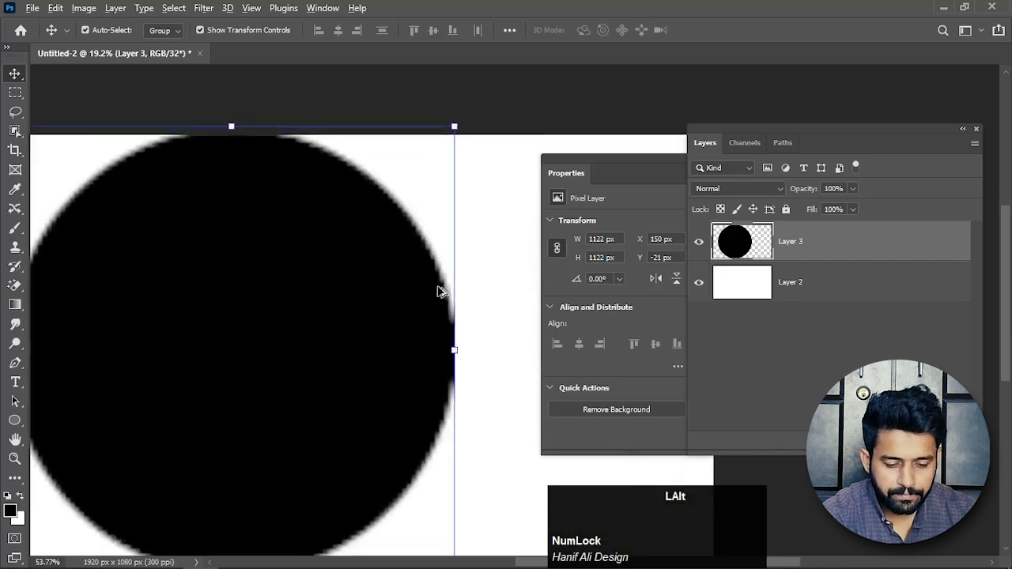
{"action": "scroll", "coordinate": [449, 290], "scroll_direction": "up", "scroll_amount": 3}
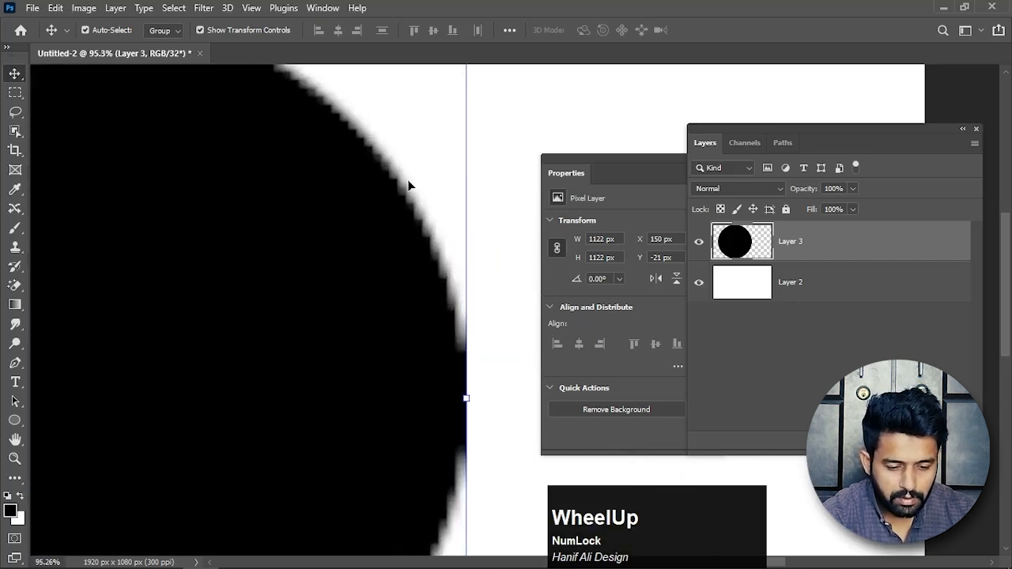
{"action": "scroll", "coordinate": [439, 264], "scroll_direction": "down", "scroll_amount": 7}
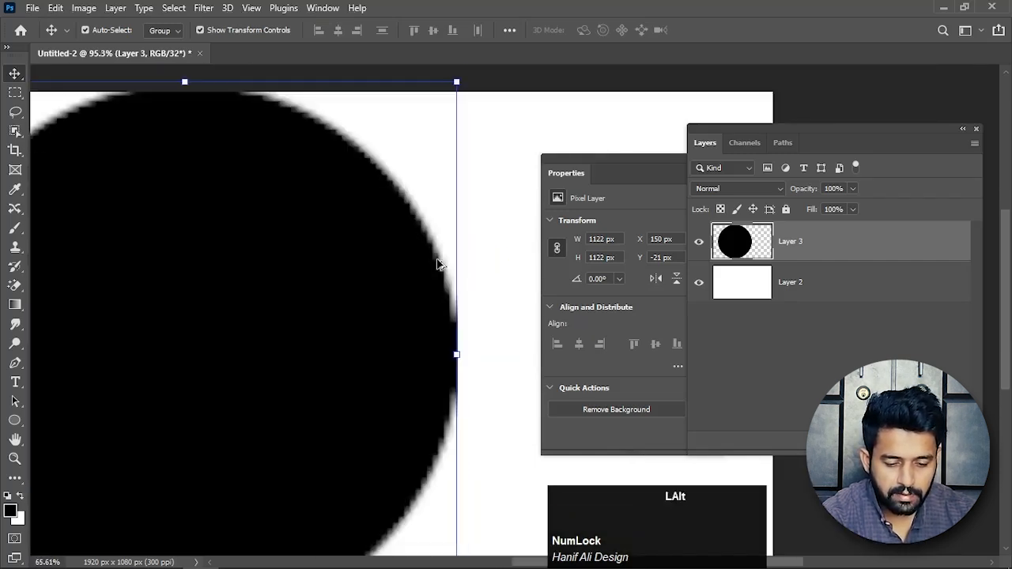
{"action": "scroll", "coordinate": [449, 275], "scroll_direction": "down", "scroll_amount": 2}
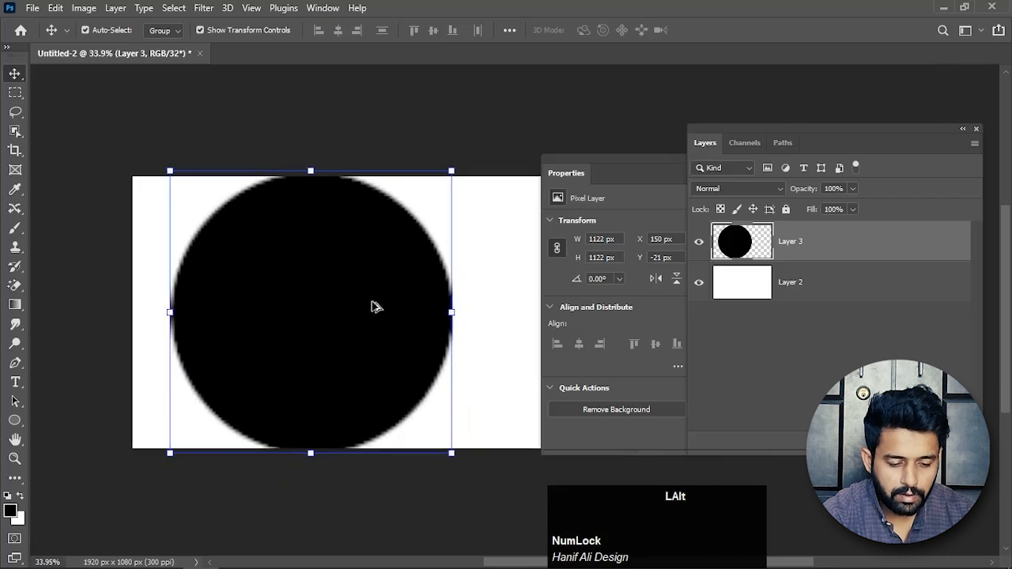
Move the pixel circle down to about X 171 px, Y 167 px and delete Layer 3.
{"action": "left_click_drag", "start_coordinate": [373, 306], "coordinate": [366, 348]}
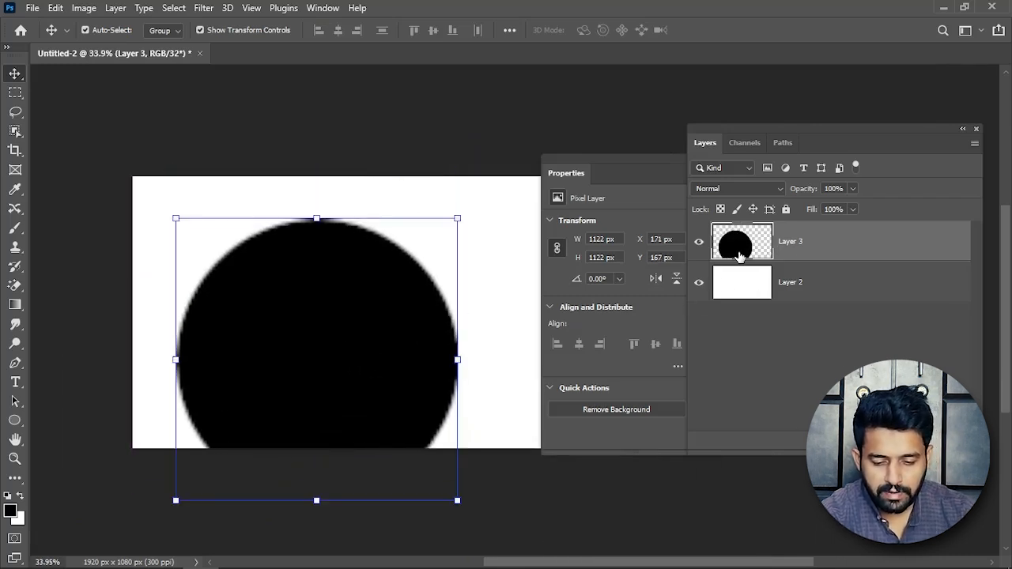
{"action": "left_click_drag", "start_coordinate": [738, 253], "coordinate": [736, 247]}
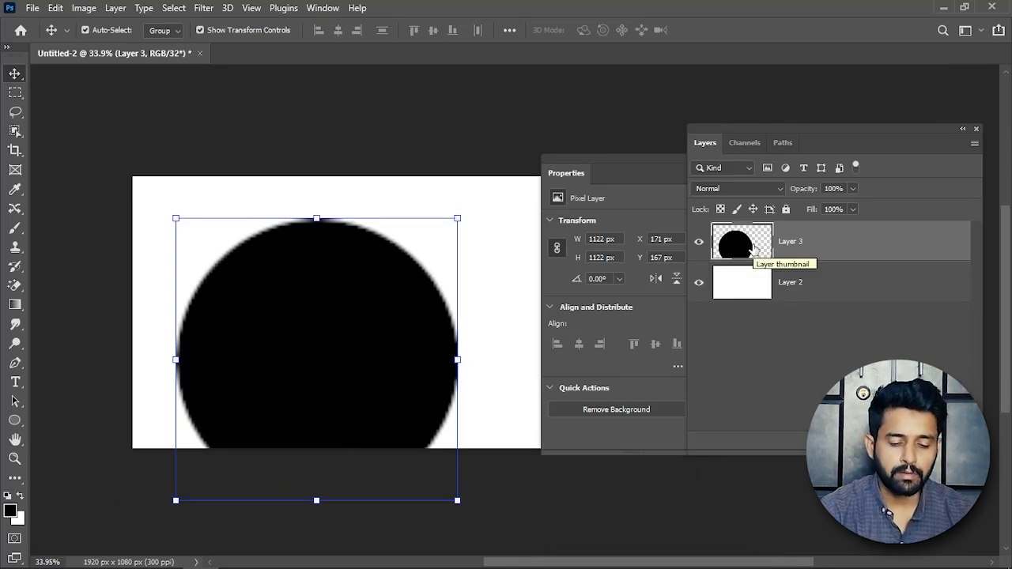
{"action": "left_click", "coordinate": [336, 310]}
{"action": "key", "text": "Delete"}
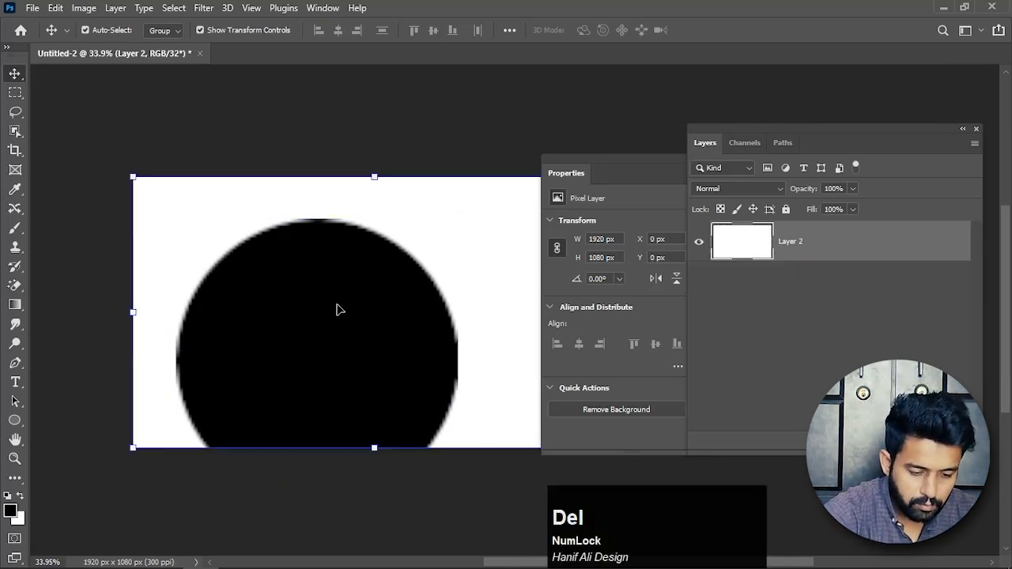
Set the Polygon tool to Shape mode and draw a black eight-sided polygon about 655 px across on the canvas's left half.
{"action": "right_click", "coordinate": [14, 420]}
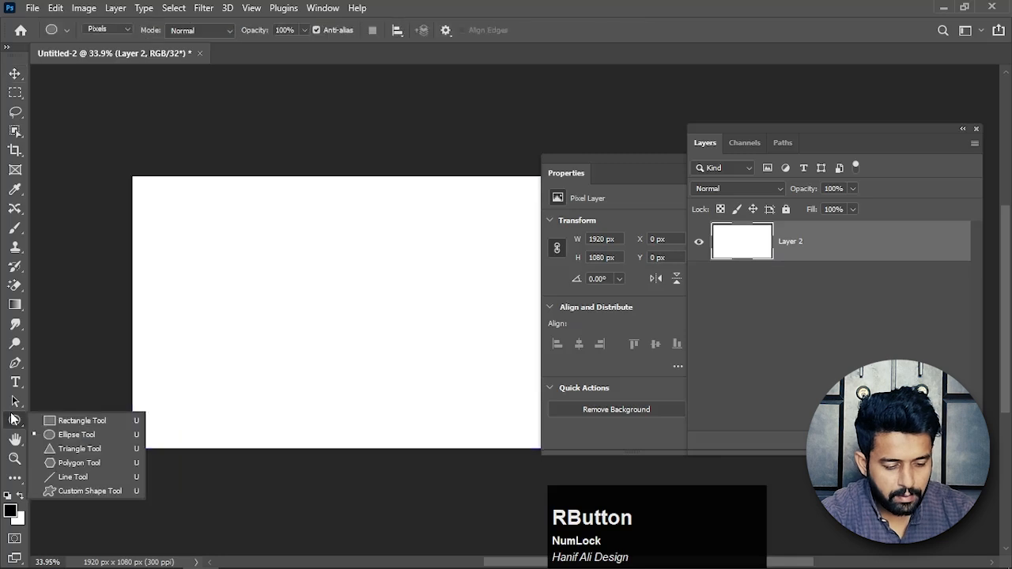
{"action": "left_click", "coordinate": [75, 464]}
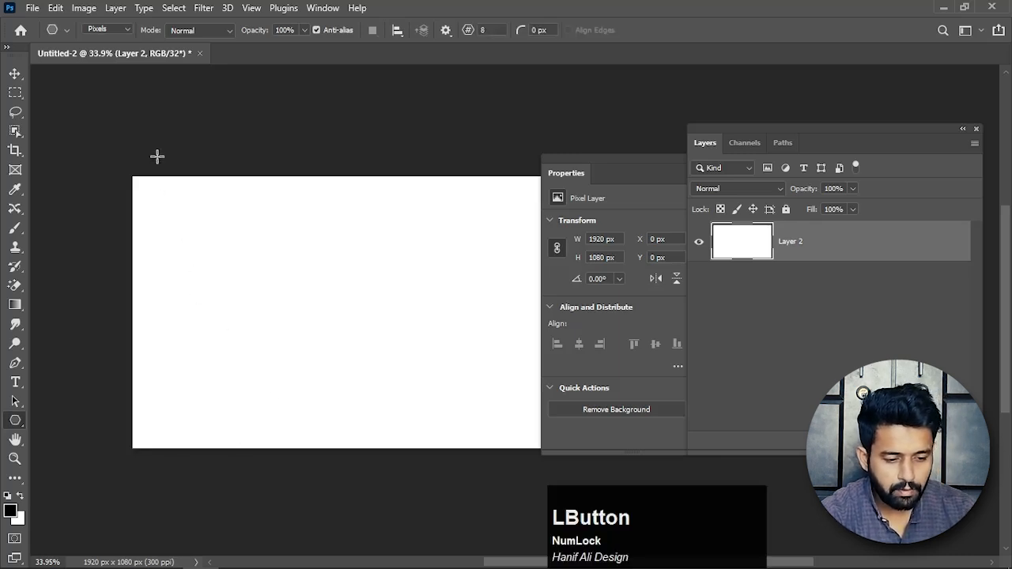
{"action": "left_click", "coordinate": [123, 31]}
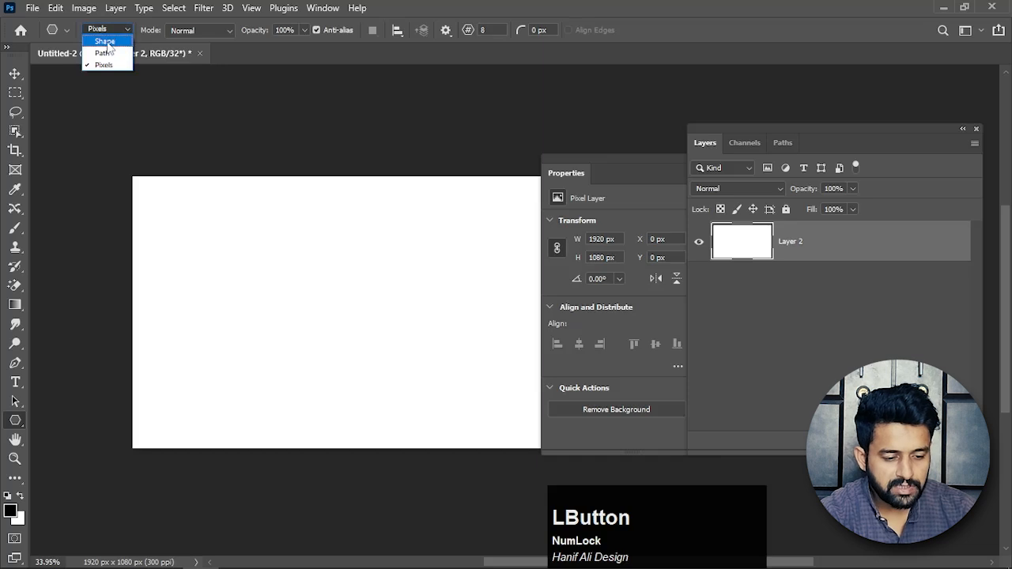
{"action": "left_click", "coordinate": [106, 42]}
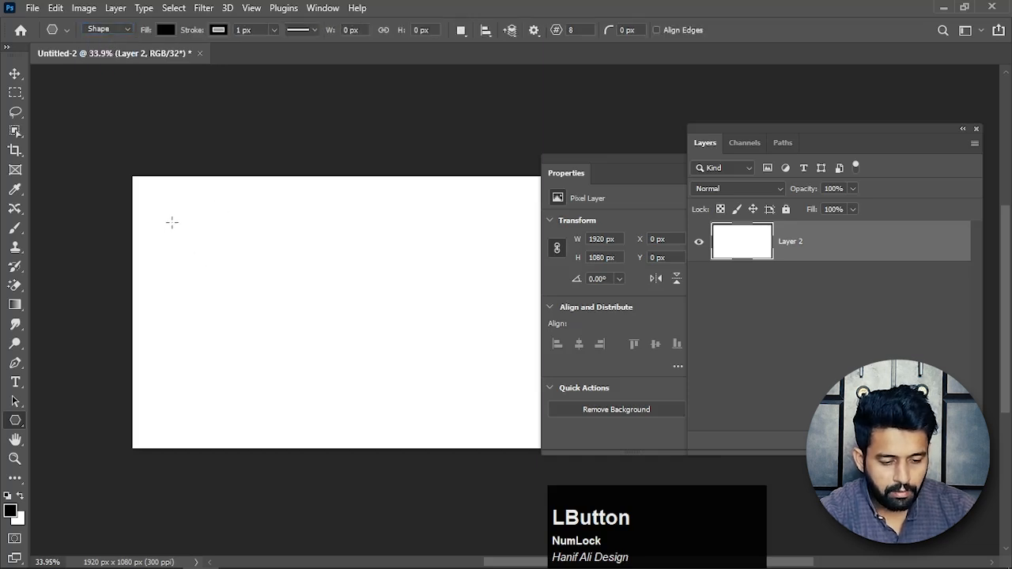
{"action": "left_click_drag", "start_coordinate": [172, 222], "coordinate": [356, 399]}
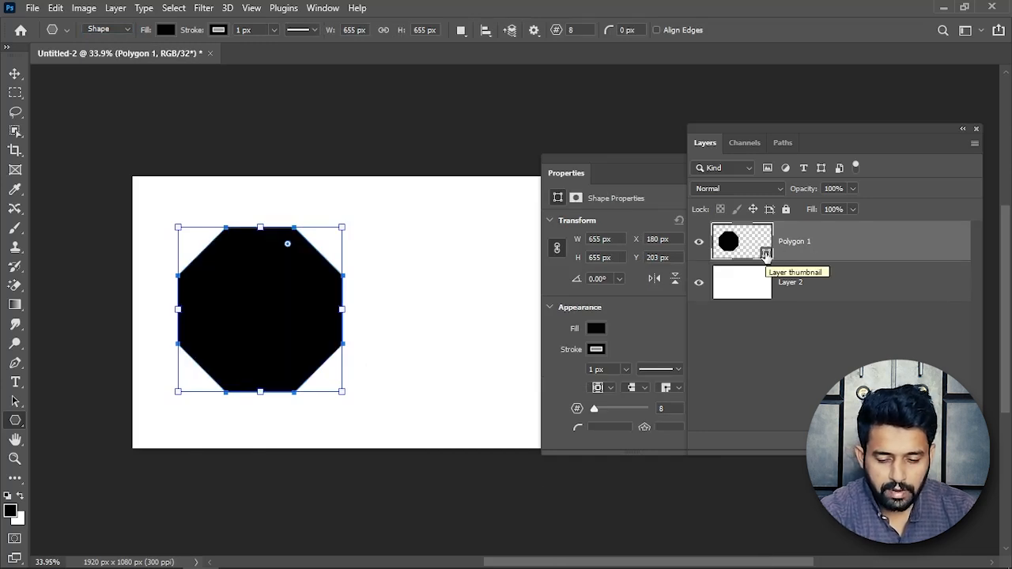
Change the octagon's fill colour to dark red, about R 0.2157, G 0.0101, B 0.0101.
{"action": "left_click", "coordinate": [765, 253]}
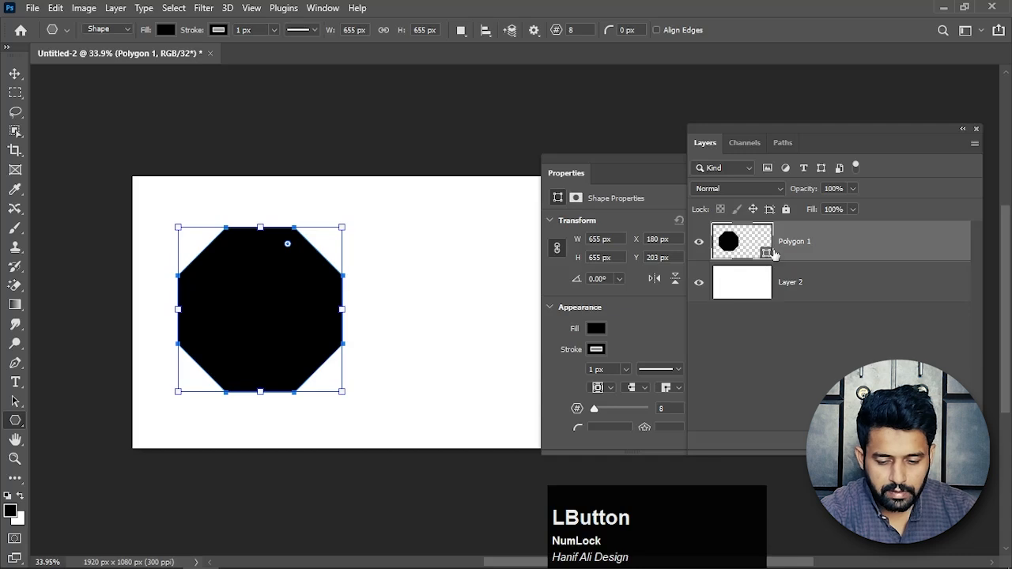
{"action": "double_click", "coordinate": [774, 254]}
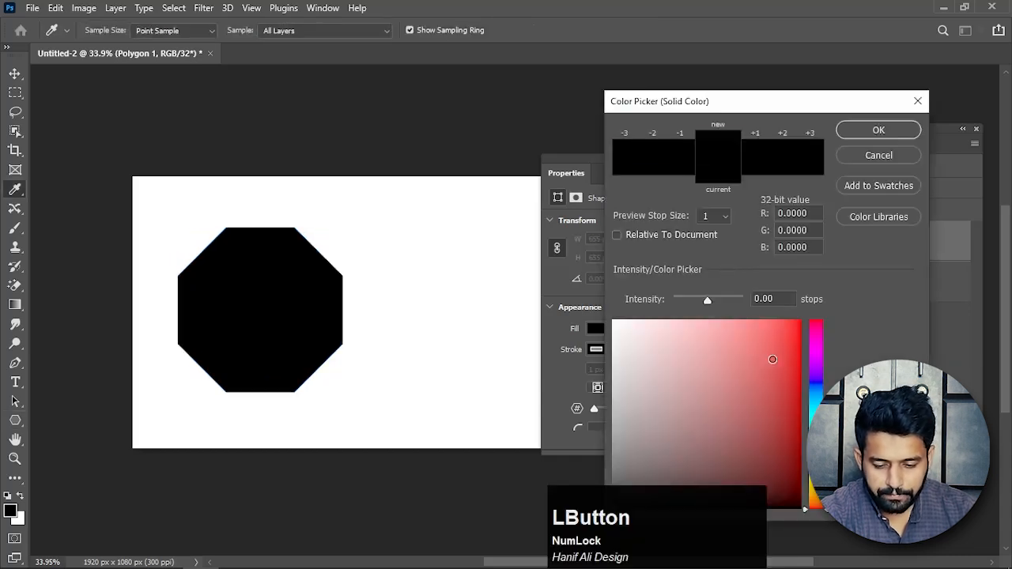
{"action": "left_click_drag", "start_coordinate": [772, 359], "coordinate": [792, 455]}
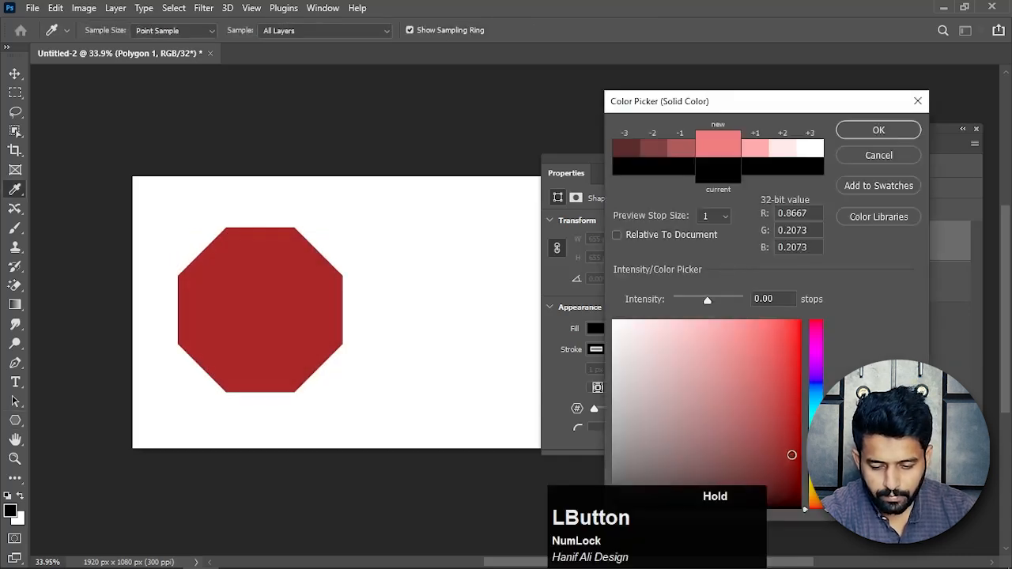
{"action": "left_click", "coordinate": [868, 130]}
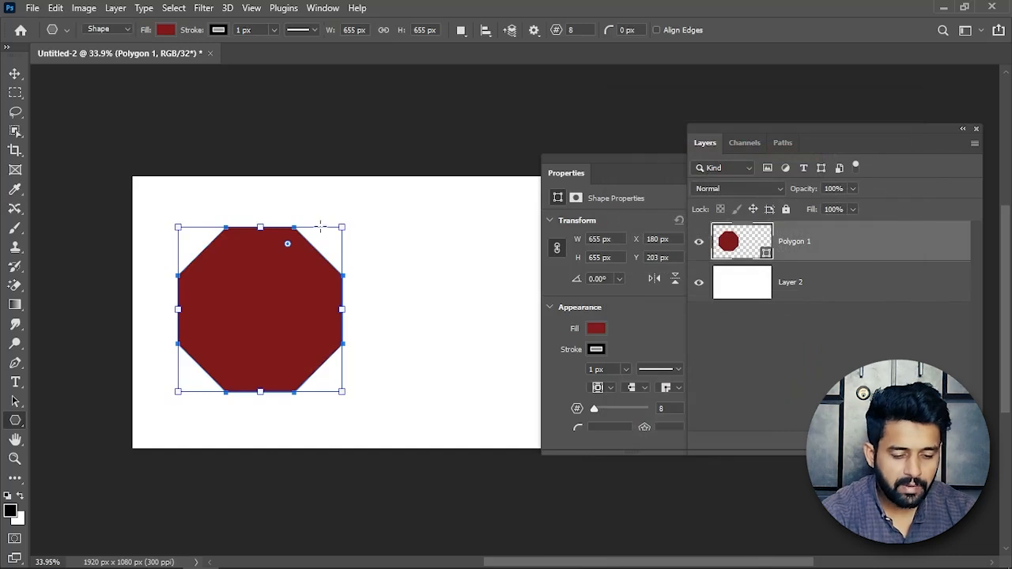
Set the Polygon tool to 5 sides and draw a dark red pentagon about 465 by 442 px to the right of the octagon.
{"action": "left_click", "coordinate": [14, 74]}
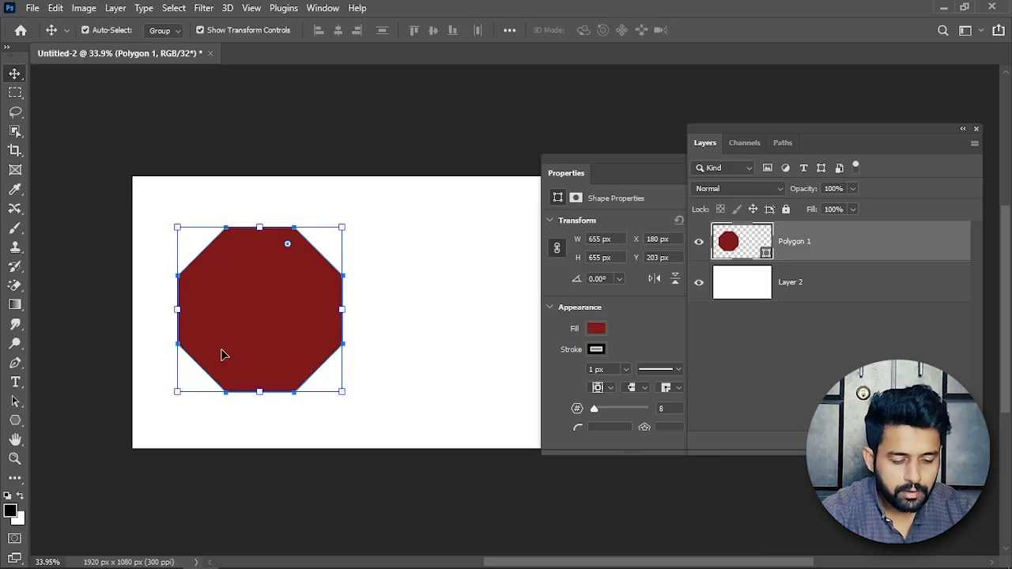
{"action": "left_click", "coordinate": [251, 339]}
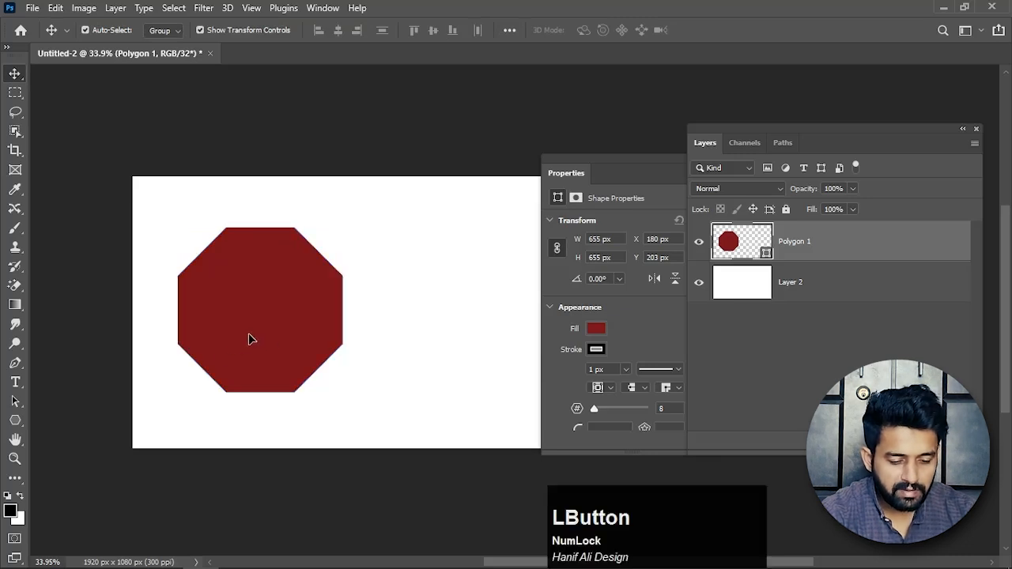
{"action": "left_click", "coordinate": [14, 421]}
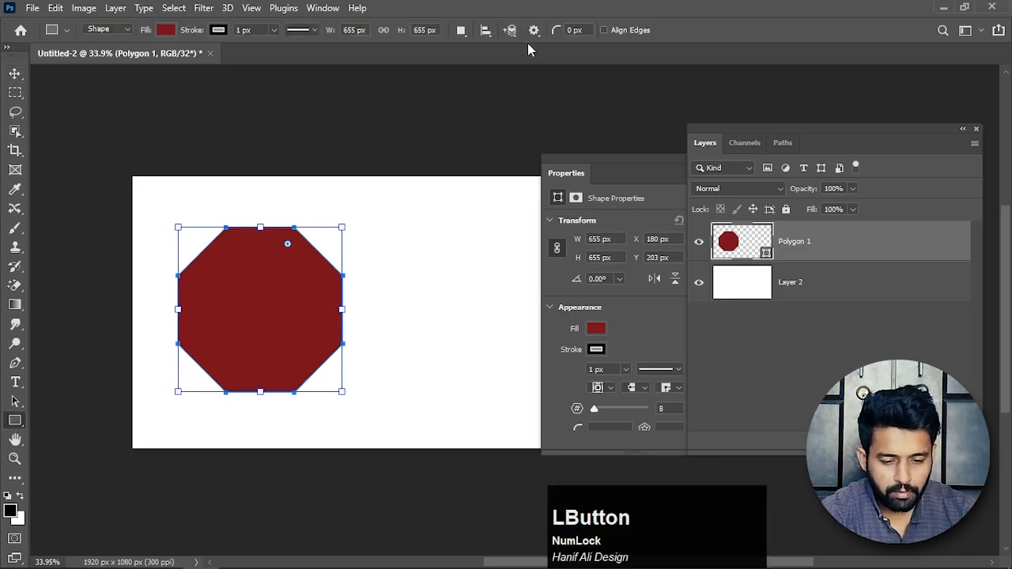
{"action": "right_click", "coordinate": [14, 424]}
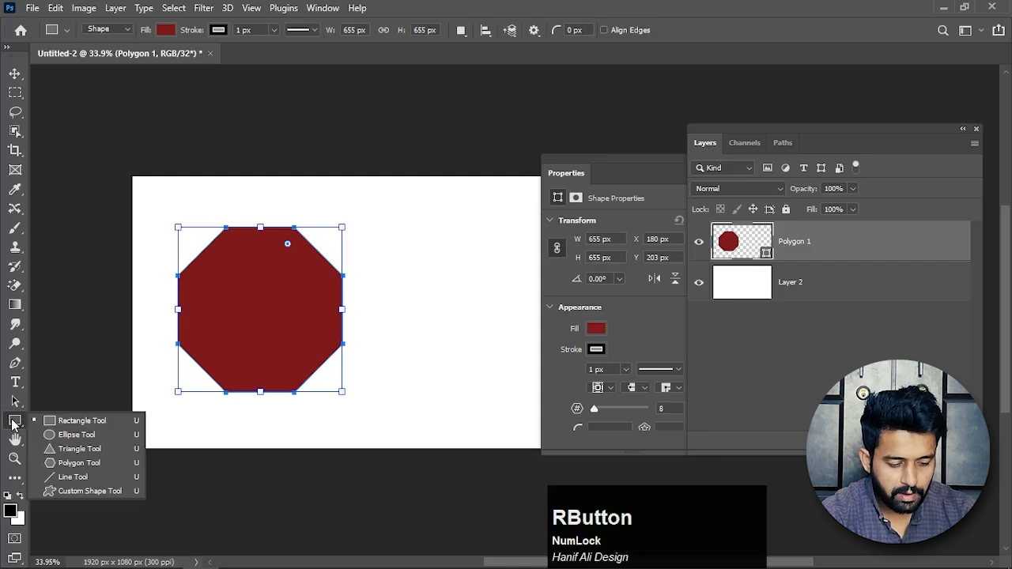
{"action": "left_click", "coordinate": [76, 463]}
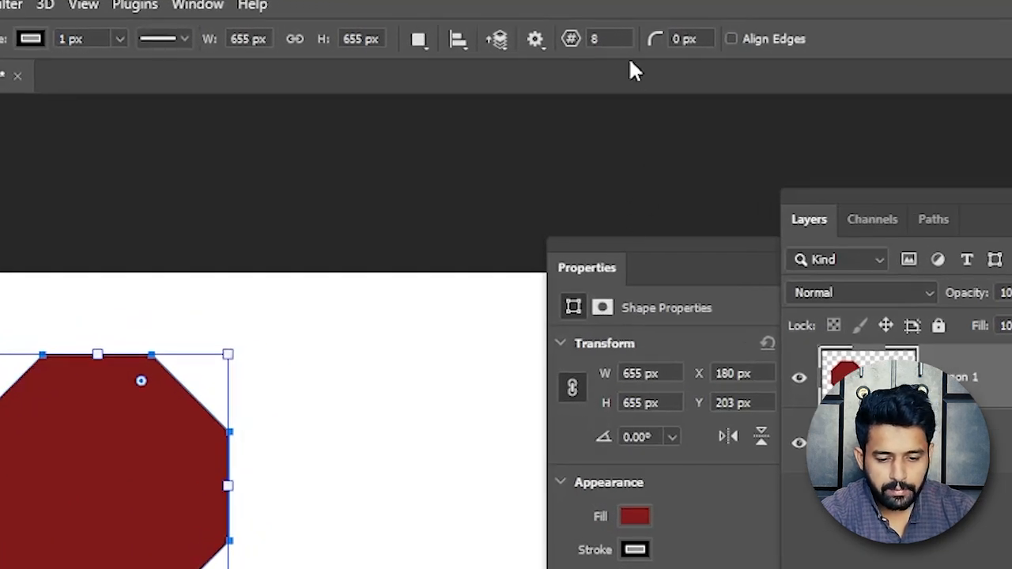
{"action": "left_click", "coordinate": [591, 38]}
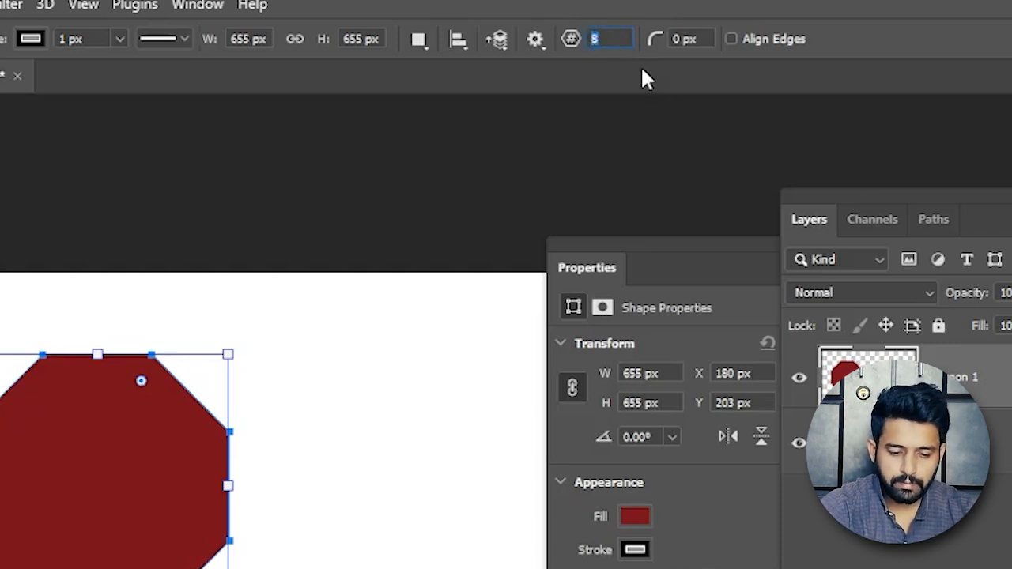
{"action": "type", "text": "5"}
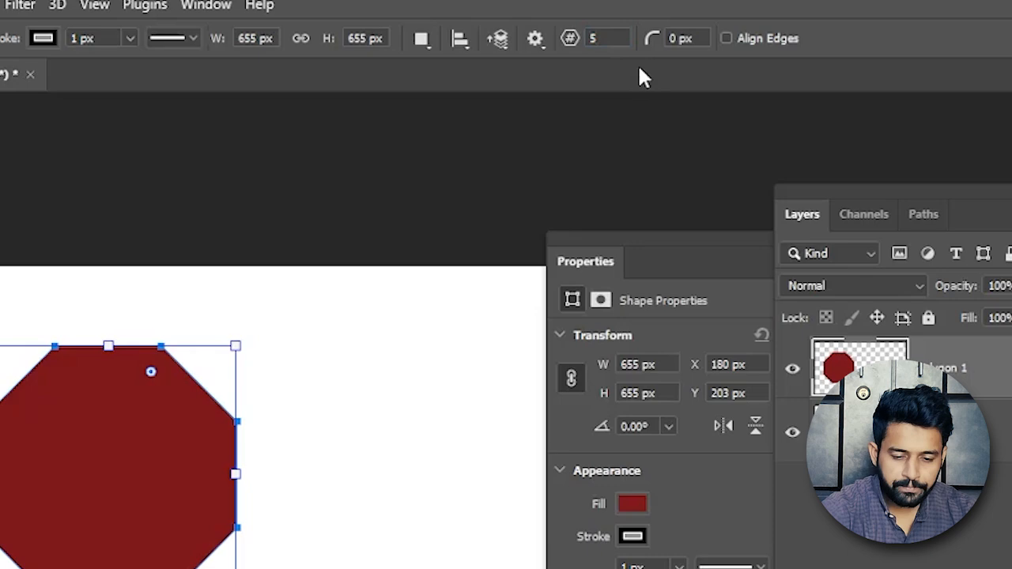
{"action": "key", "text": "Return"}
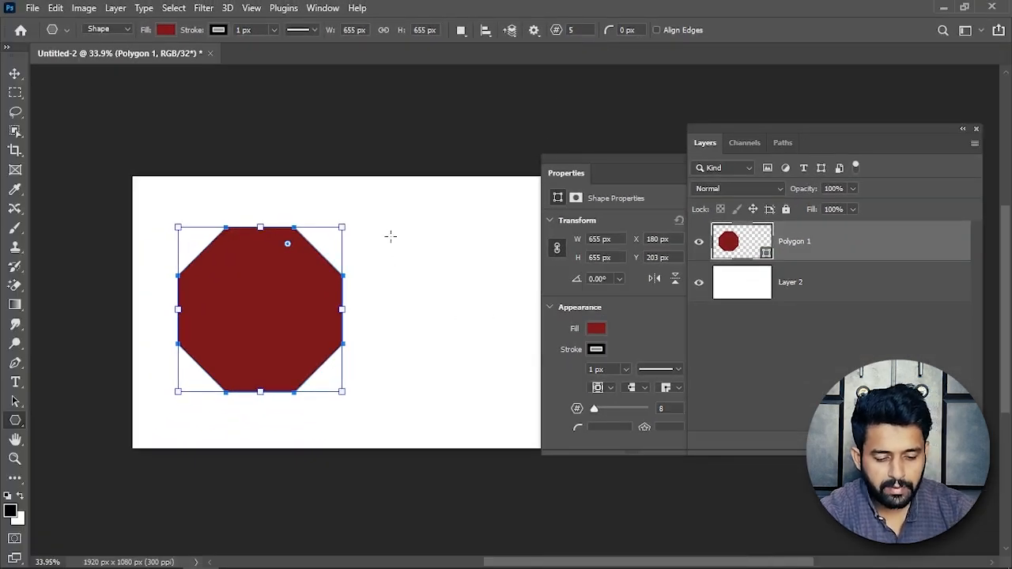
{"action": "left_click_drag", "start_coordinate": [385, 236], "coordinate": [506, 381]}
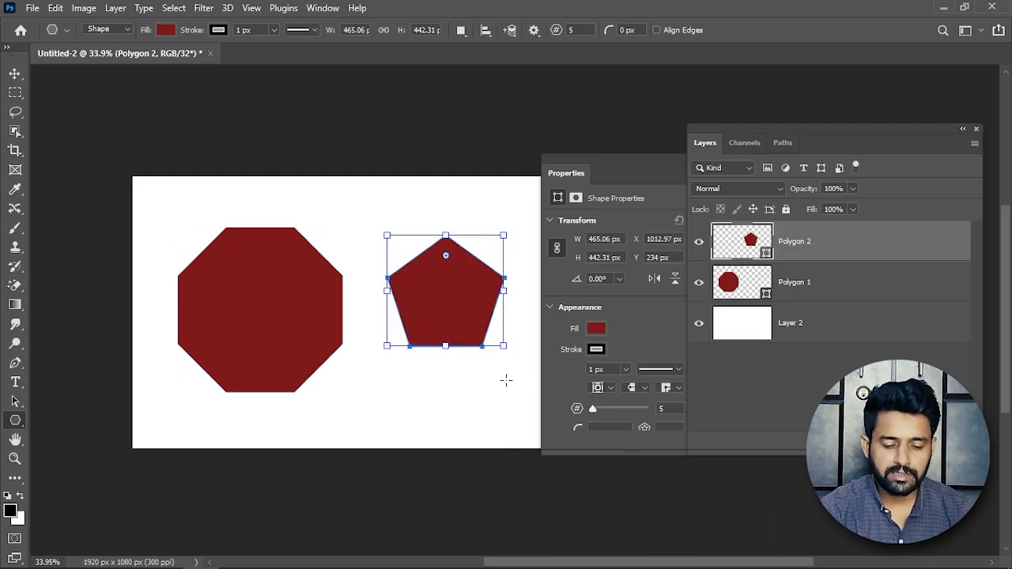
Delete the pentagon and the octagon, leaving only the white background layer.
{"action": "key", "text": "v"}
{"action": "left_click", "coordinate": [432, 229]}
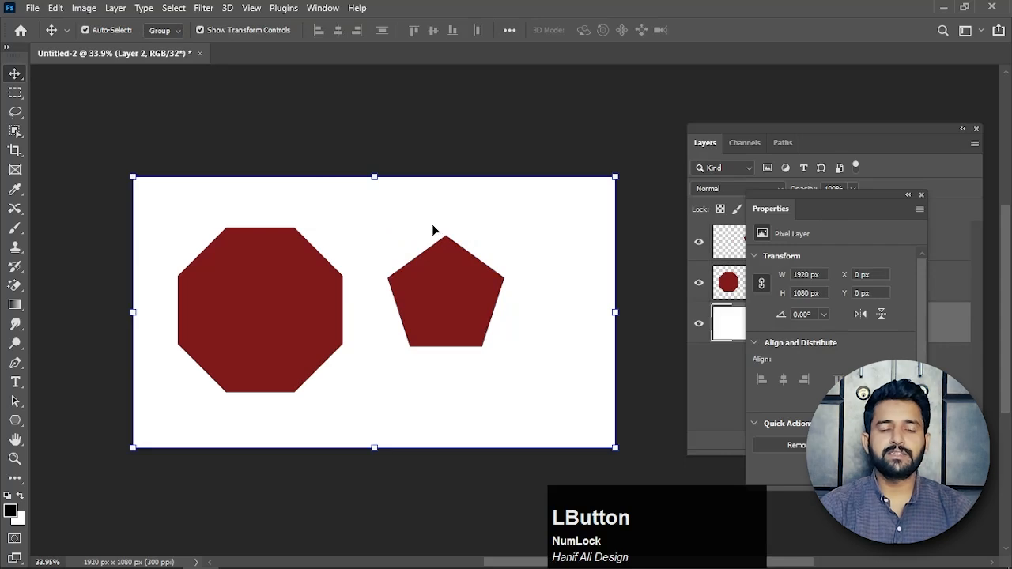
{"action": "right_click", "coordinate": [450, 273]}
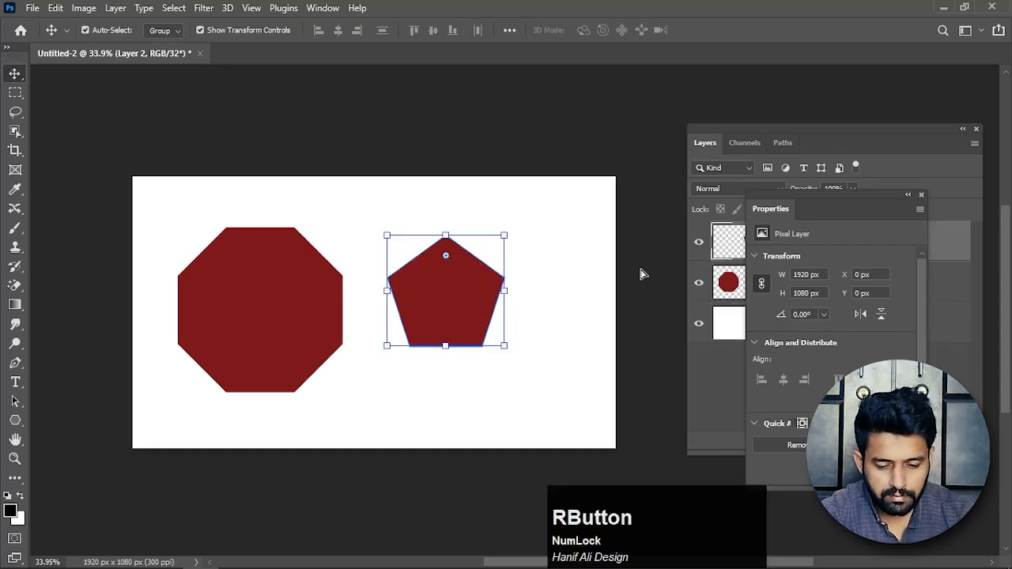
{"action": "key", "text": "Delete"}
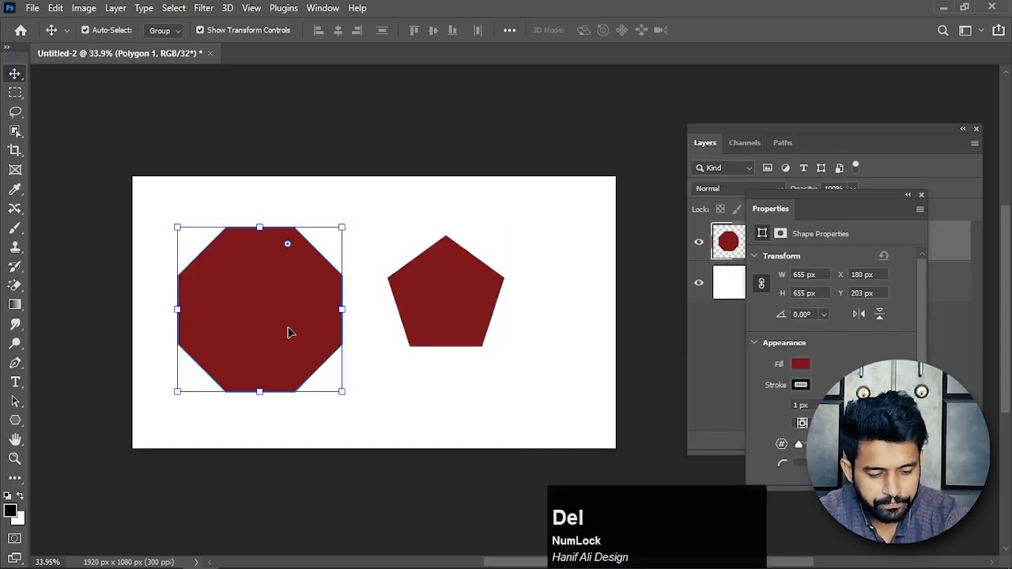
{"action": "key", "text": "Delete"}
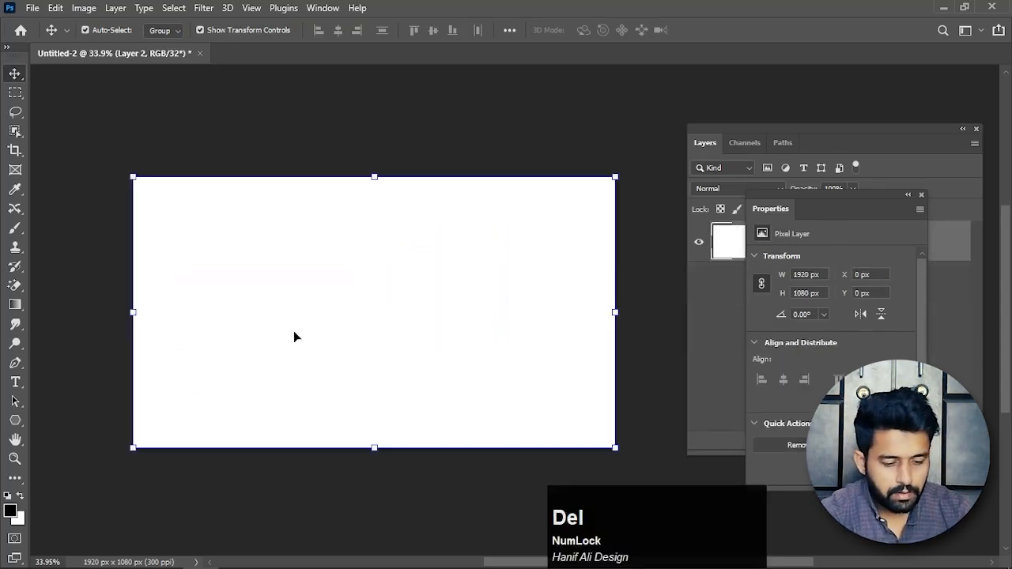
Set the Rectangle tool to Path mode and draw a rectangular path about 584 by 637 px near the canvas's centre.
{"action": "right_click", "coordinate": [17, 421]}
{"action": "left_click", "coordinate": [52, 423]}
{"action": "right_click", "coordinate": [13, 420]}
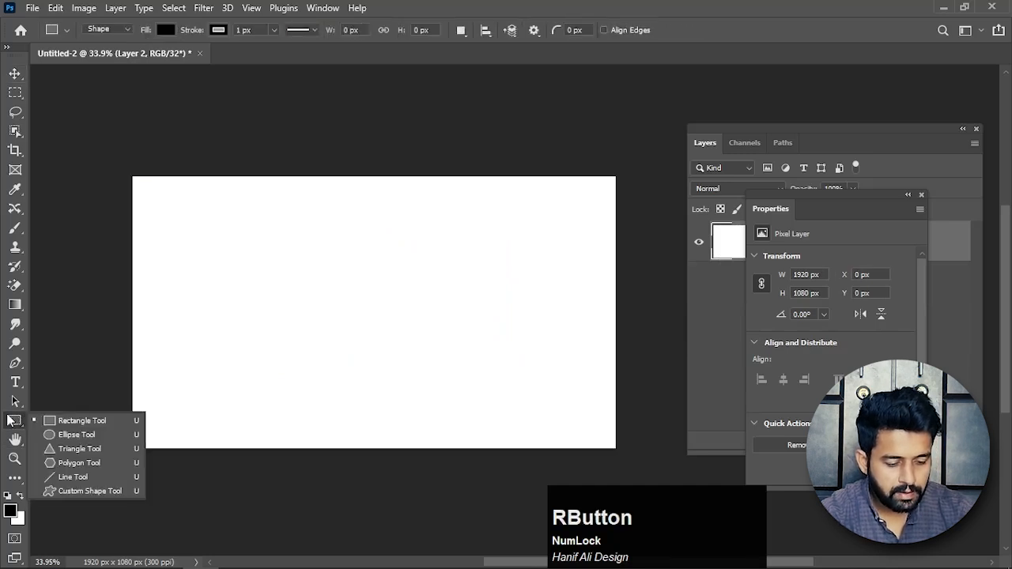
{"action": "left_click", "coordinate": [68, 425]}
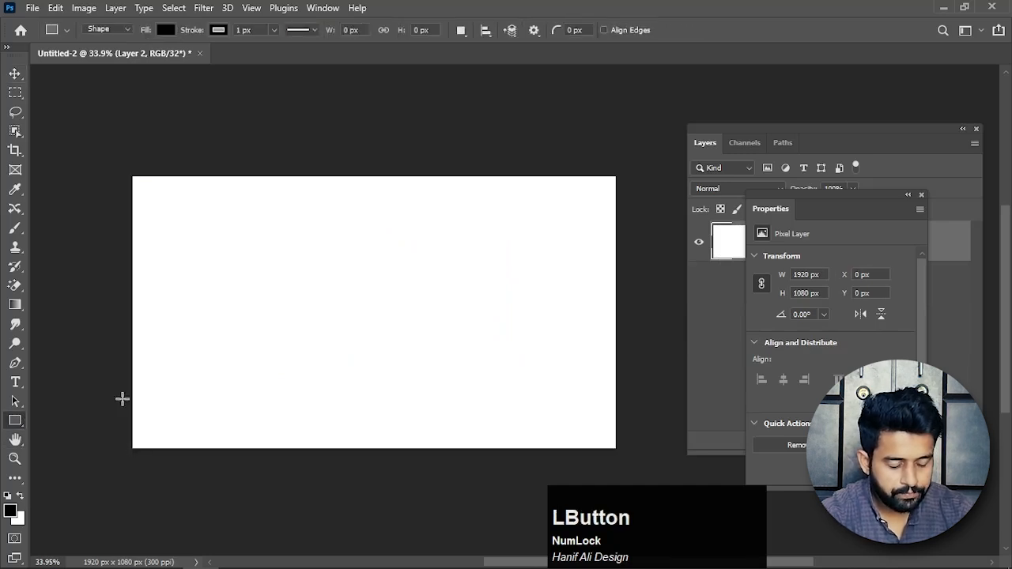
{"action": "left_click", "coordinate": [121, 29]}
{"action": "left_click", "coordinate": [126, 50]}
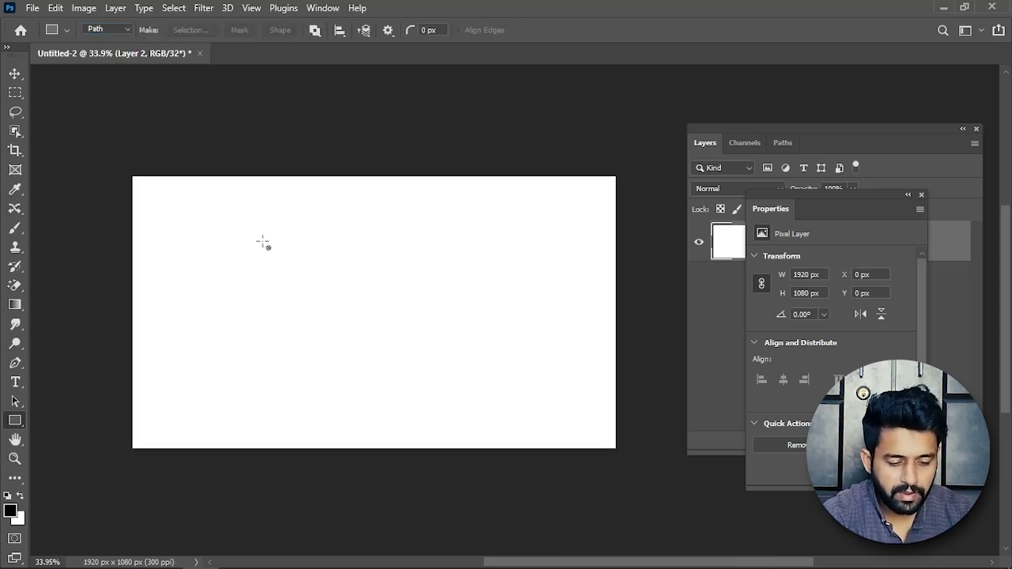
{"action": "left_click_drag", "start_coordinate": [248, 224], "coordinate": [394, 384]}
Inspect the rectangle's Work Path in the list of paths and delete it.
{"action": "left_click_drag", "start_coordinate": [788, 218], "coordinate": [519, 148]}
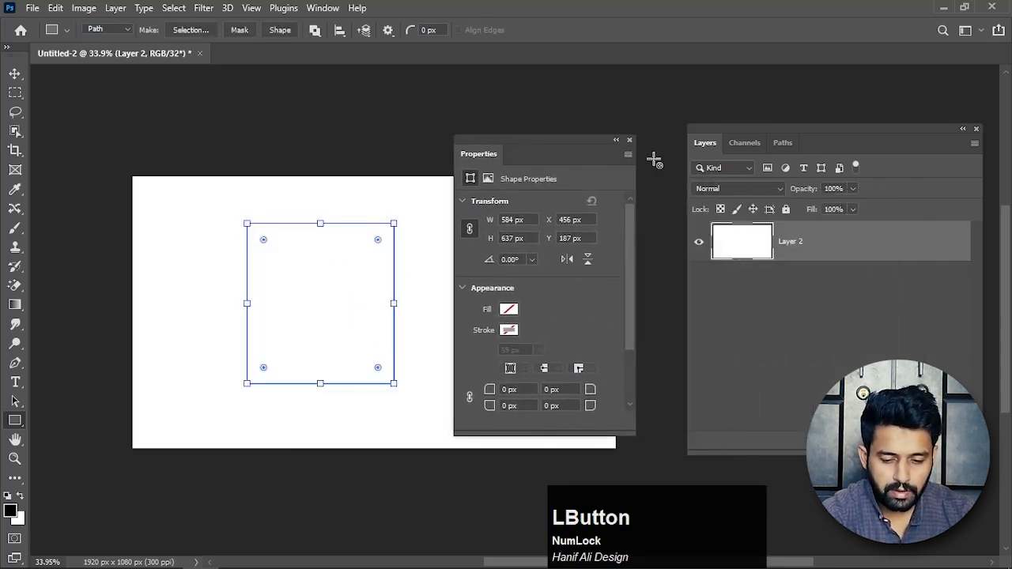
{"action": "left_click_drag", "start_coordinate": [775, 128], "coordinate": [736, 111]}
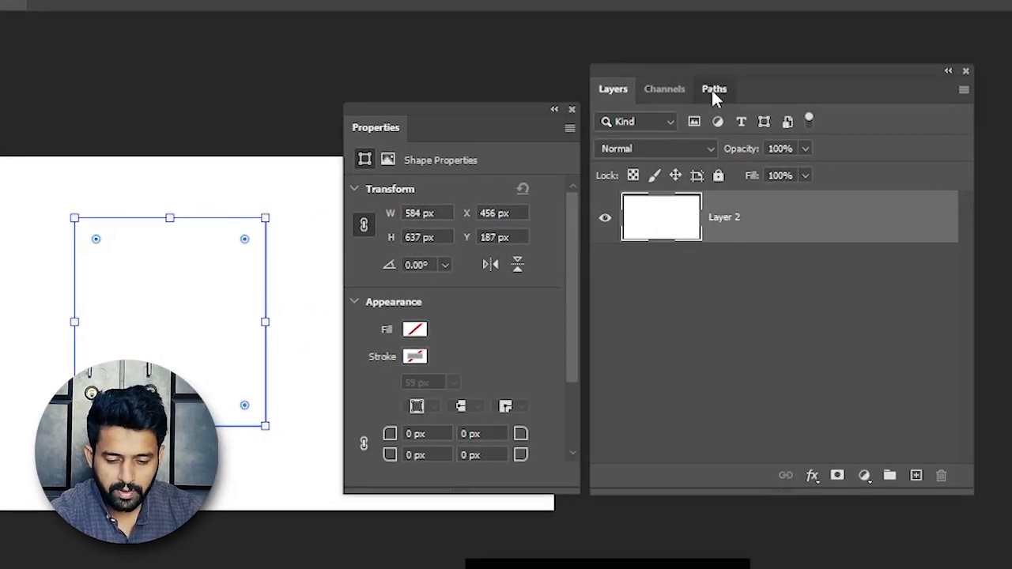
{"action": "left_click", "coordinate": [715, 91]}
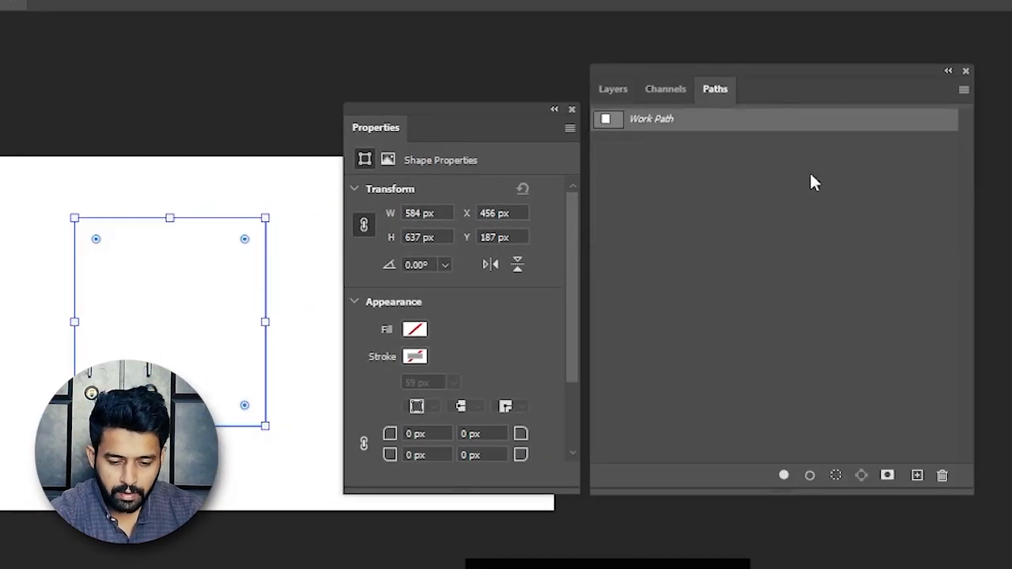
{"action": "left_click", "coordinate": [665, 164]}
{"action": "left_click", "coordinate": [645, 126]}
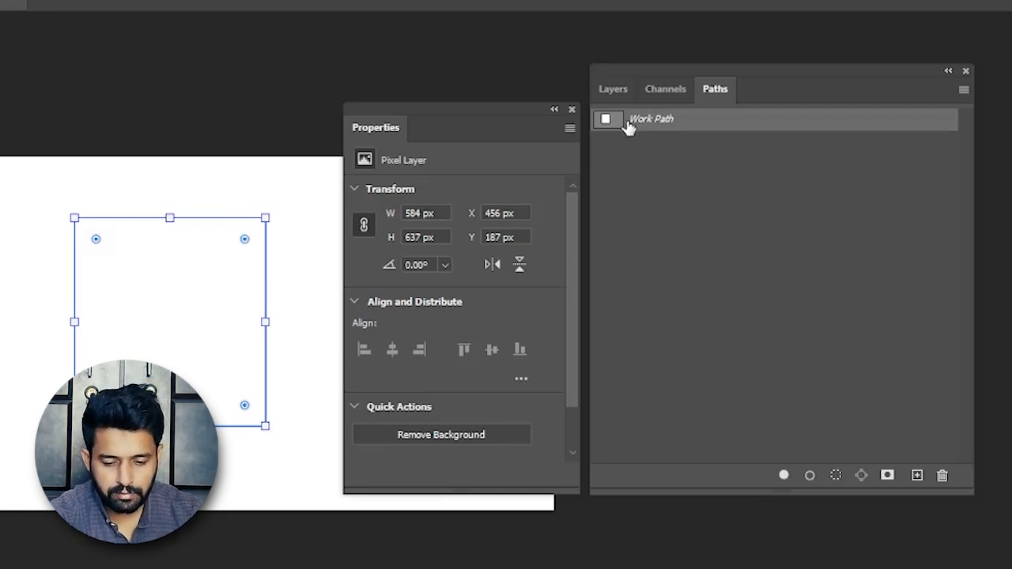
{"action": "left_click_drag", "start_coordinate": [638, 122], "coordinate": [944, 479]}
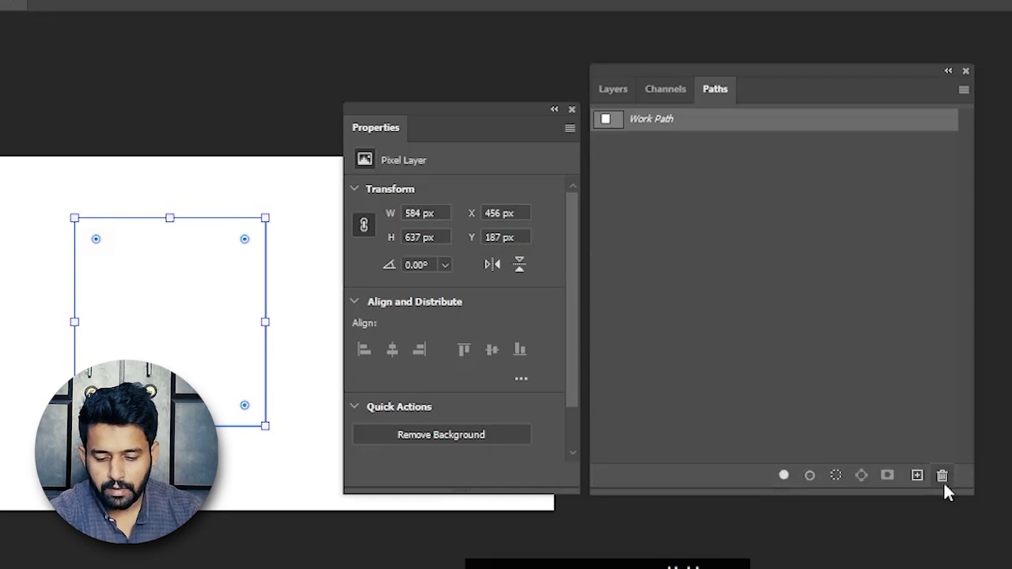
{"action": "left_click", "coordinate": [615, 88]}
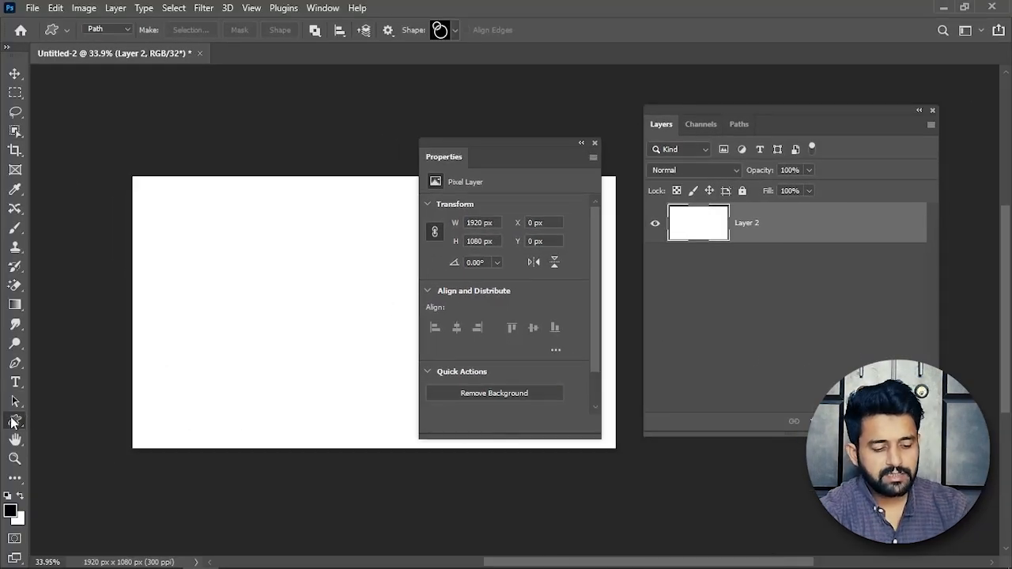
Activate the Custom Shape tool and browse the shapes in the Wild Animals group.
{"action": "right_click", "coordinate": [15, 421]}
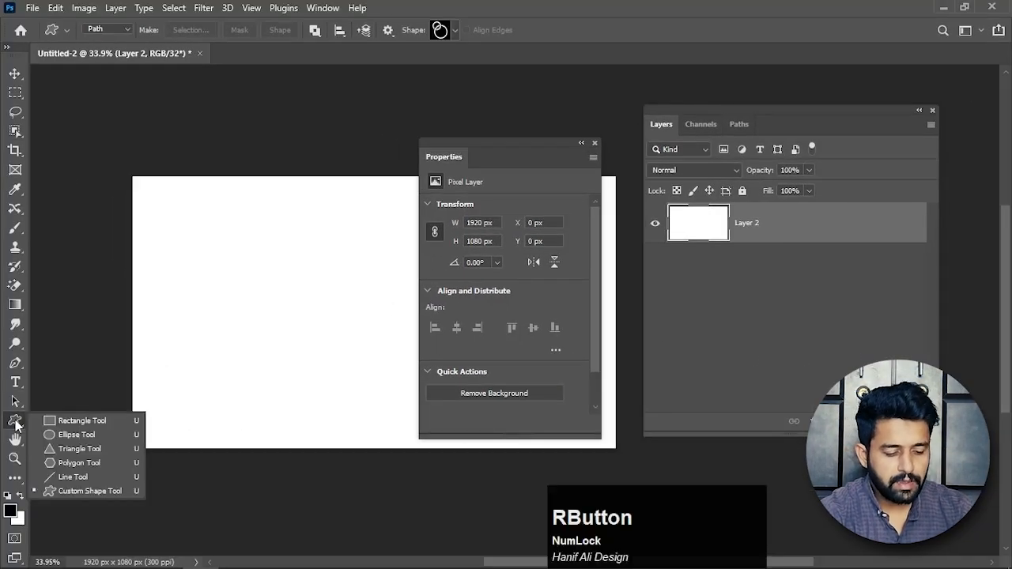
{"action": "left_click", "coordinate": [71, 491]}
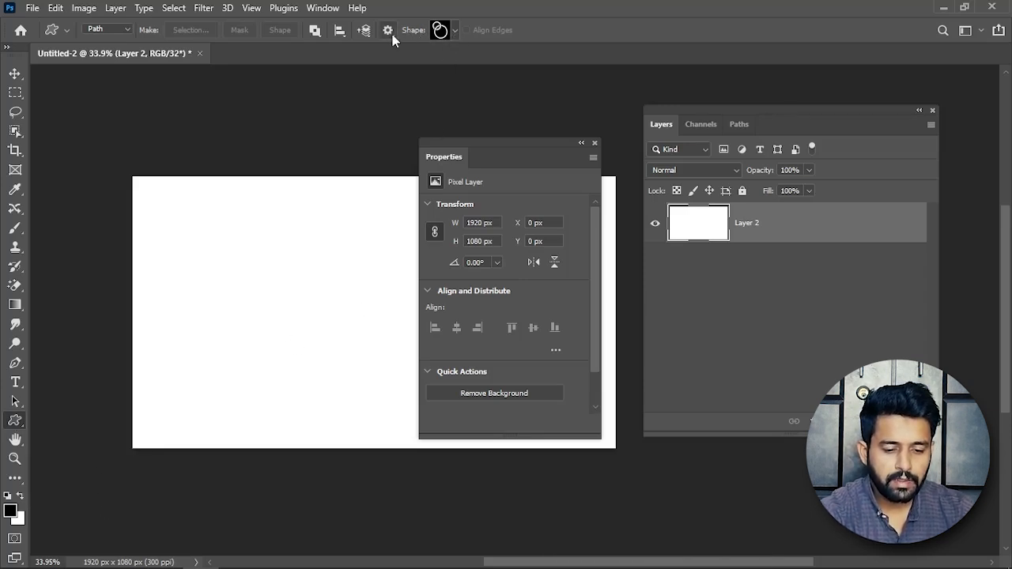
{"action": "left_click", "coordinate": [455, 31]}
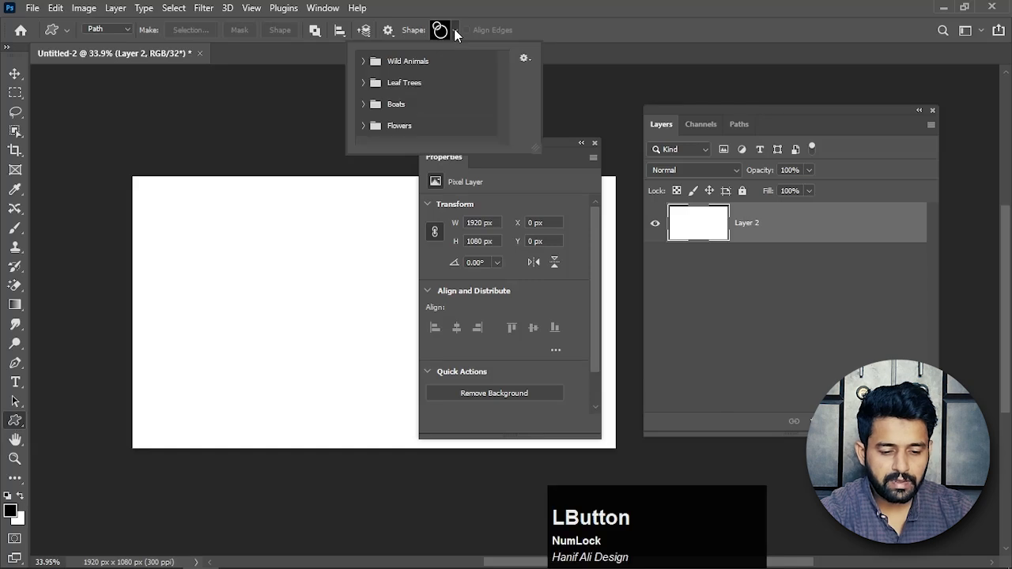
{"action": "left_click", "coordinate": [363, 61]}
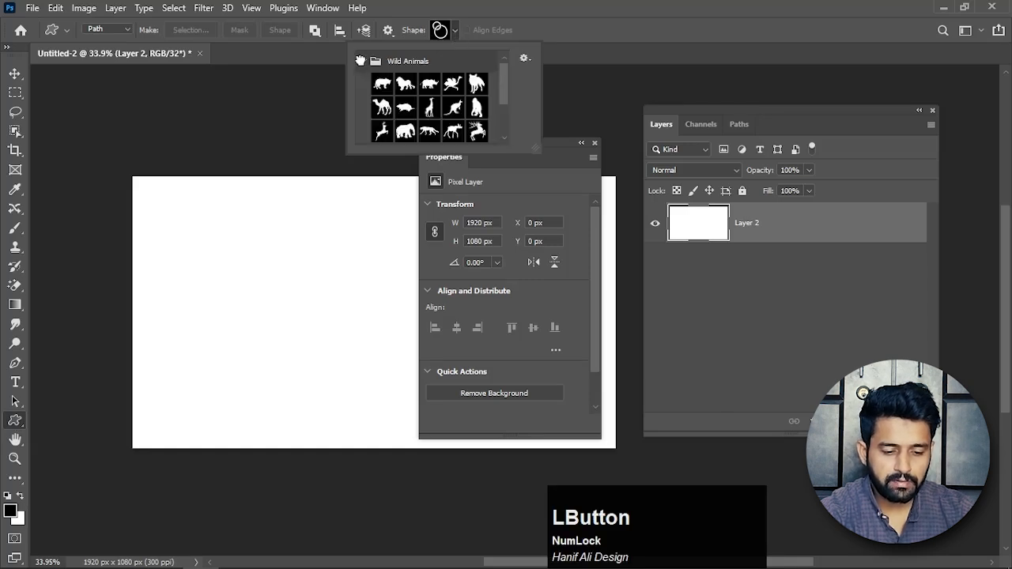
{"action": "left_click_drag", "start_coordinate": [506, 77], "coordinate": [509, 111]}
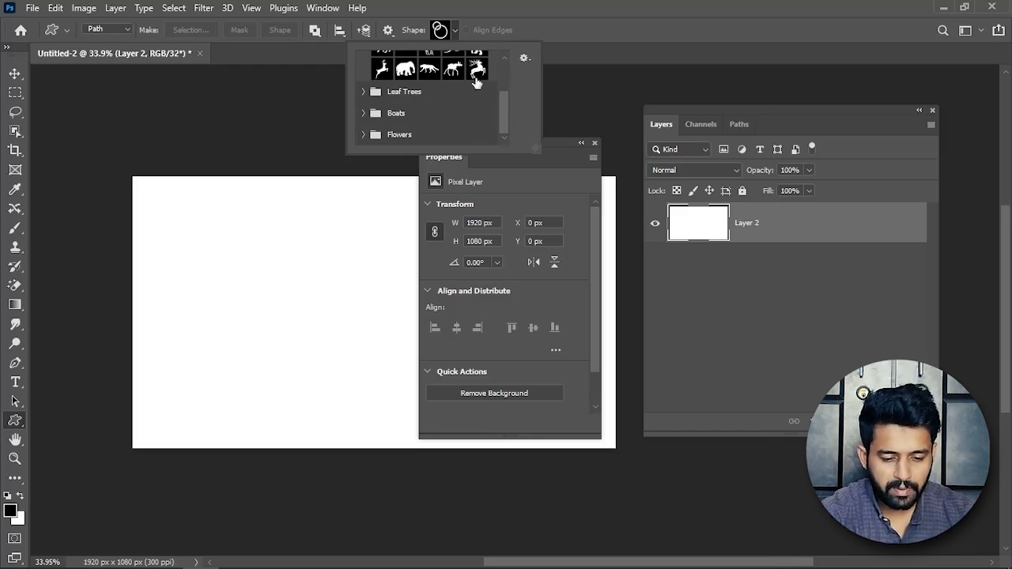
{"action": "left_click_drag", "start_coordinate": [552, 161], "coordinate": [652, 159]}
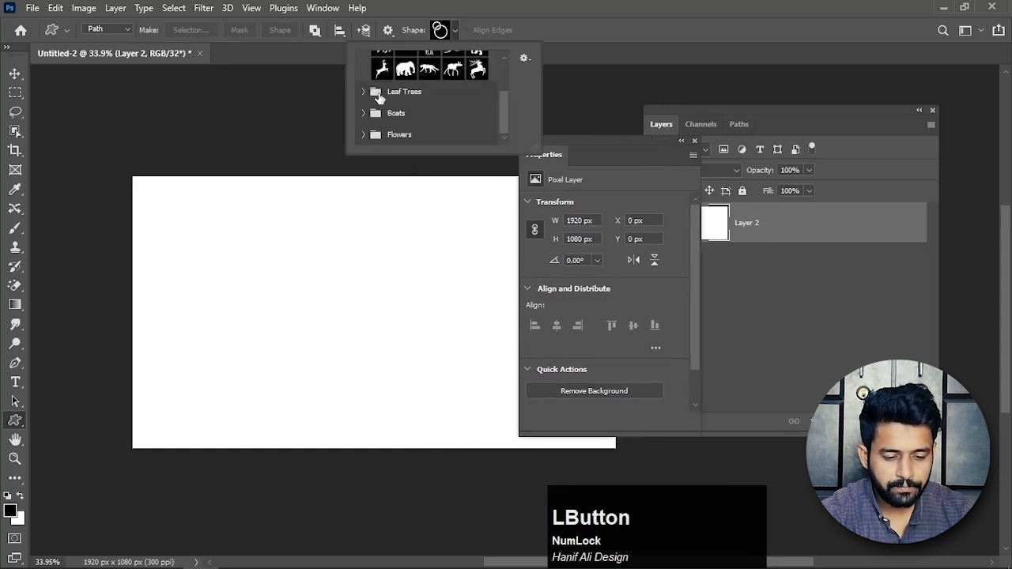
Look through the custom shapes in the Leaf Trees and Boats groups, and collapse both groups.
{"action": "left_click", "coordinate": [363, 94]}
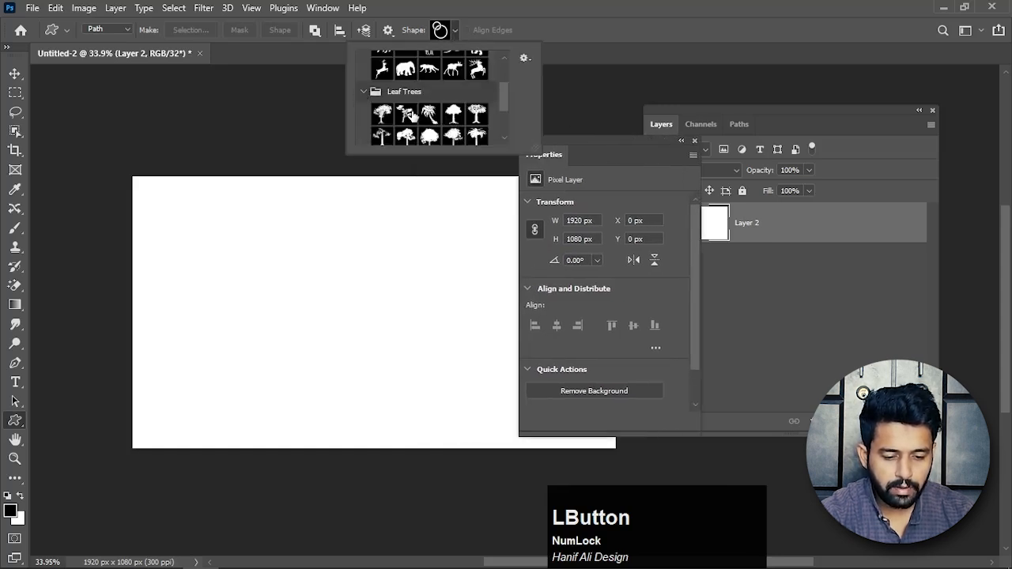
{"action": "scroll", "coordinate": [388, 107], "scroll_direction": "down", "scroll_amount": 2}
{"action": "scroll", "coordinate": [390, 111], "scroll_direction": "down", "scroll_amount": 3}
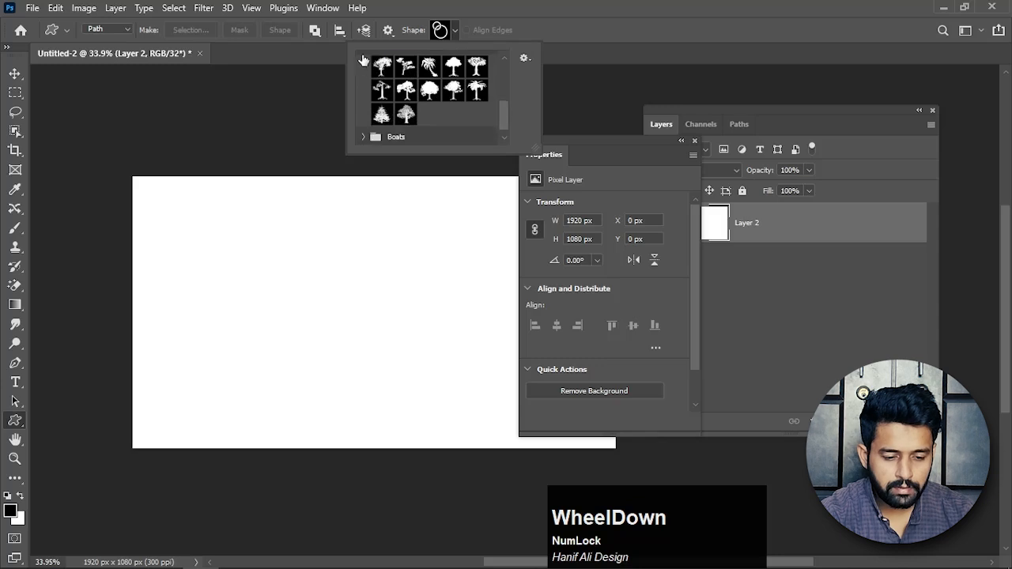
{"action": "left_click", "coordinate": [365, 128]}
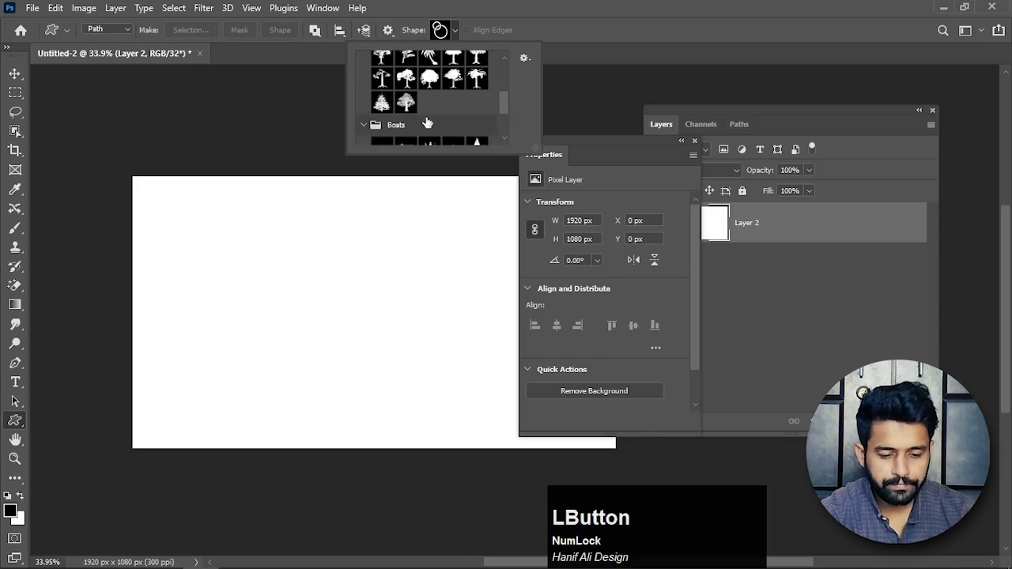
{"action": "scroll", "coordinate": [431, 126], "scroll_direction": "down", "scroll_amount": 1}
{"action": "scroll", "coordinate": [433, 125], "scroll_direction": "down", "scroll_amount": 1}
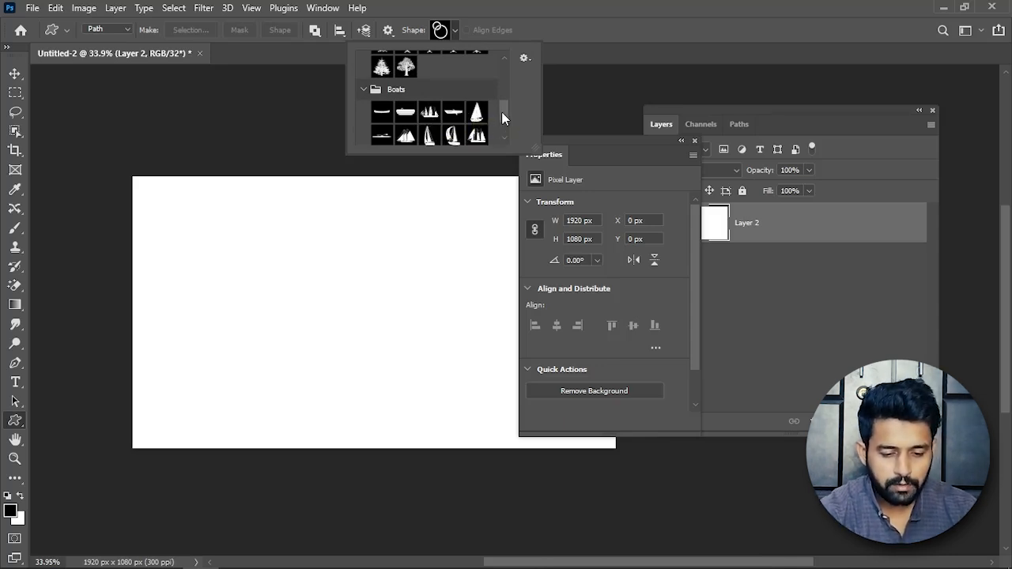
{"action": "mouse_move", "coordinate": [501, 112]}
{"action": "left_mouse_down"}
{"action": "mouse_move", "coordinate": [504, 125]}
{"action": "mouse_move", "coordinate": [502, 107]}
{"action": "left_mouse_up"}
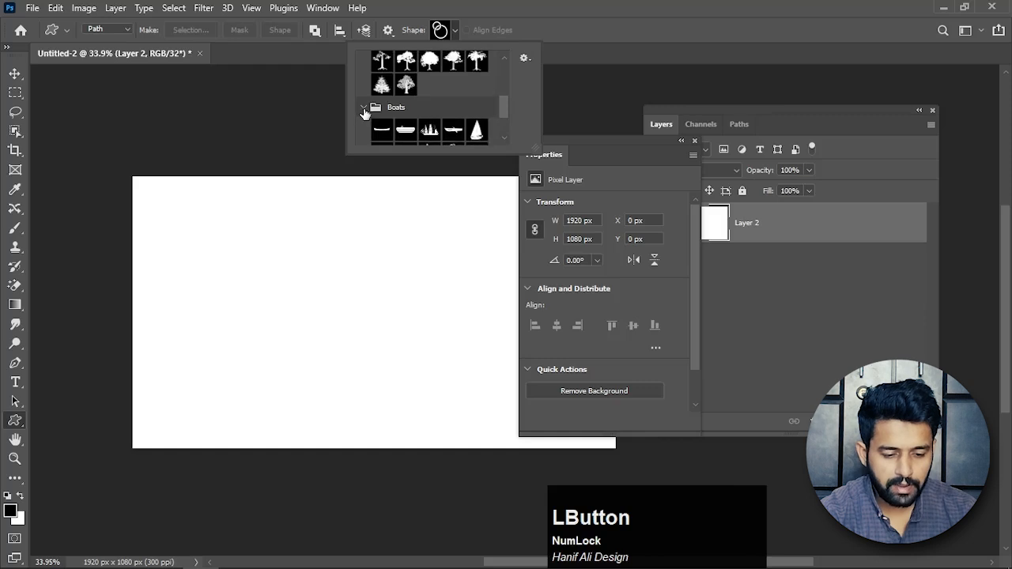
{"action": "left_click", "coordinate": [363, 113]}
{"action": "scroll", "coordinate": [363, 110], "scroll_direction": "up", "scroll_amount": 3}
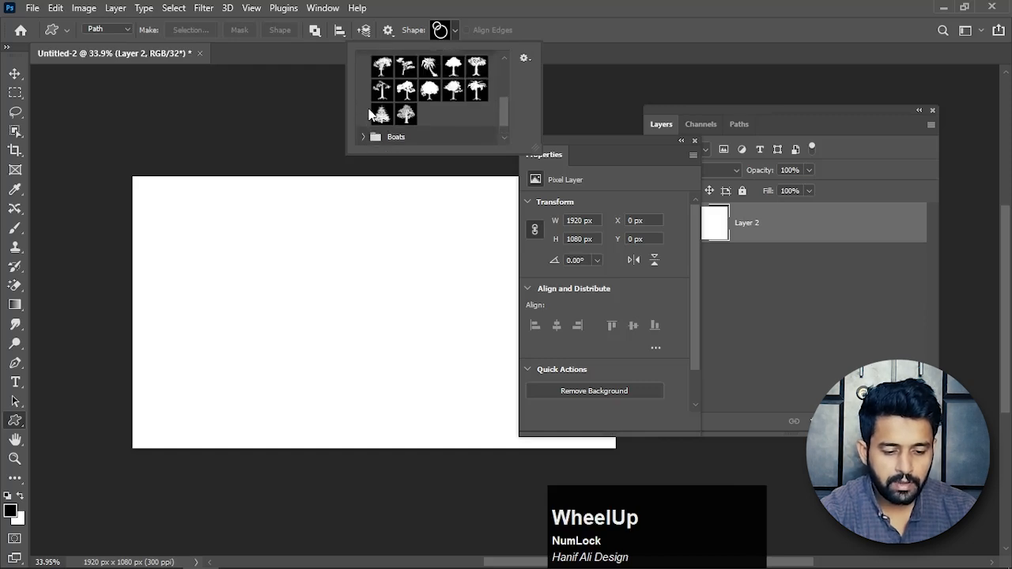
{"action": "left_click", "coordinate": [363, 71]}
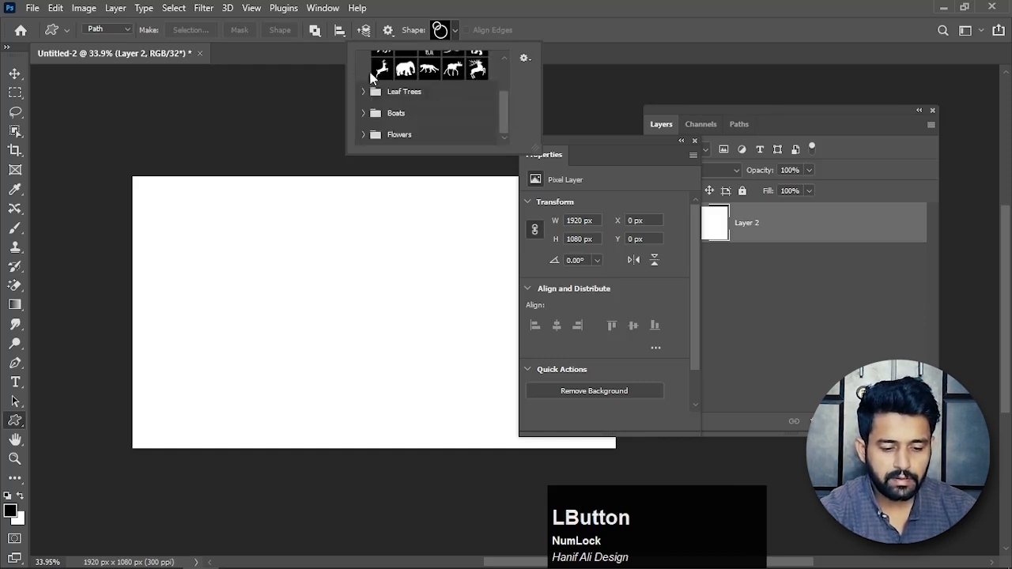
Collapse the Wild Animals group, expand the Flowers group and choose the five-petal flower shape with the smaller inner flower.
{"action": "scroll", "coordinate": [384, 83], "scroll_direction": "up", "scroll_amount": 3}
{"action": "scroll", "coordinate": [388, 95], "scroll_direction": "up", "scroll_amount": 2}
{"action": "left_click", "coordinate": [375, 66]}
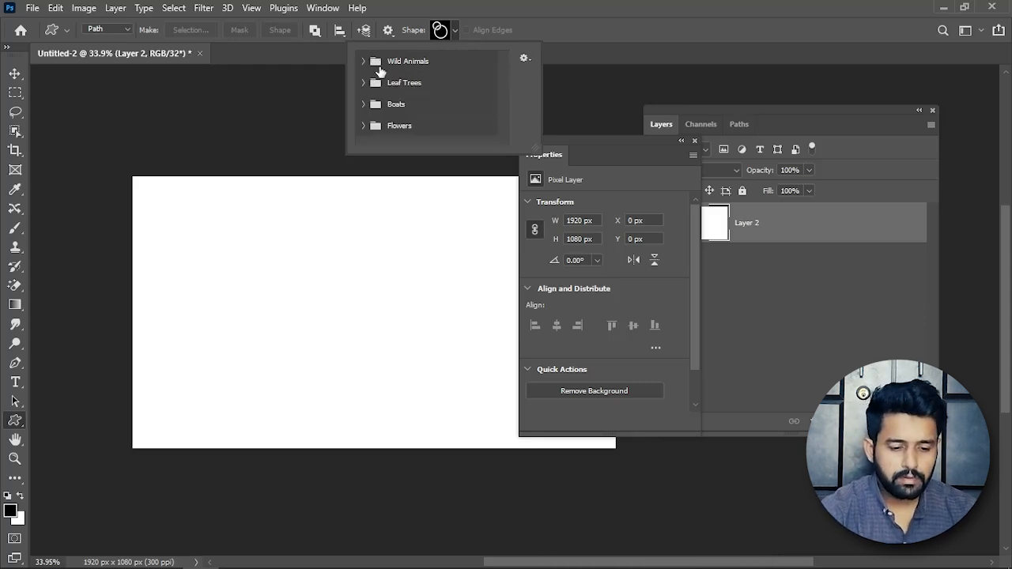
{"action": "left_click", "coordinate": [365, 126]}
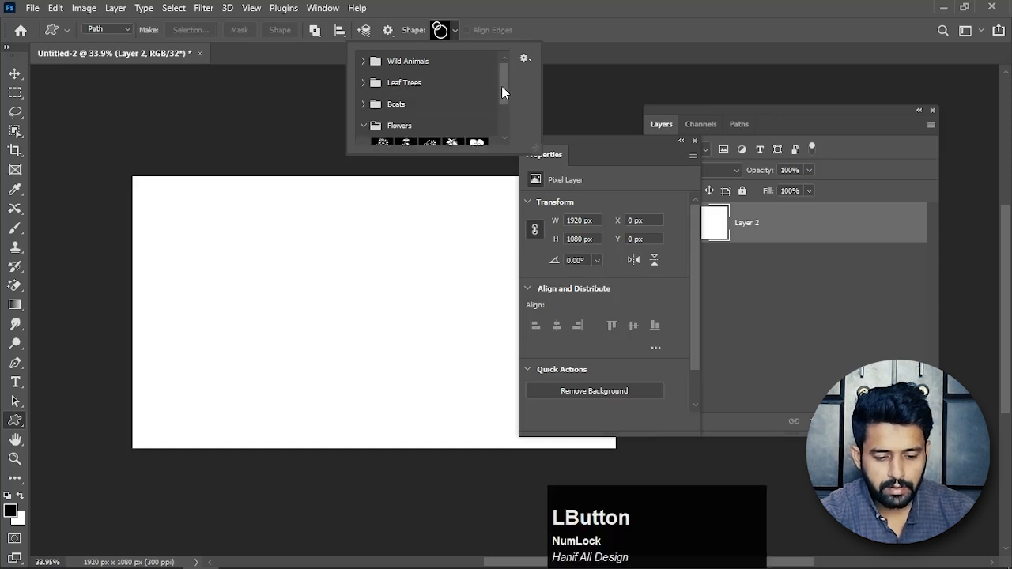
{"action": "left_click_drag", "start_coordinate": [501, 86], "coordinate": [507, 121]}
{"action": "left_click", "coordinate": [477, 85]}
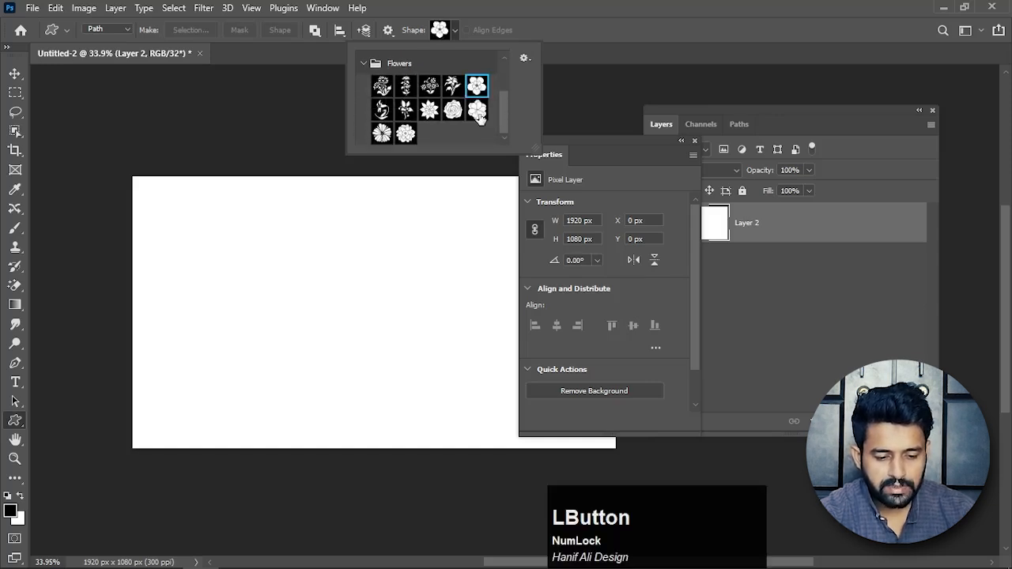
Draw the flower in Path mode about 798 by 750 px on the canvas, and undo it.
{"action": "left_click_drag", "start_coordinate": [224, 245], "coordinate": [433, 434]}
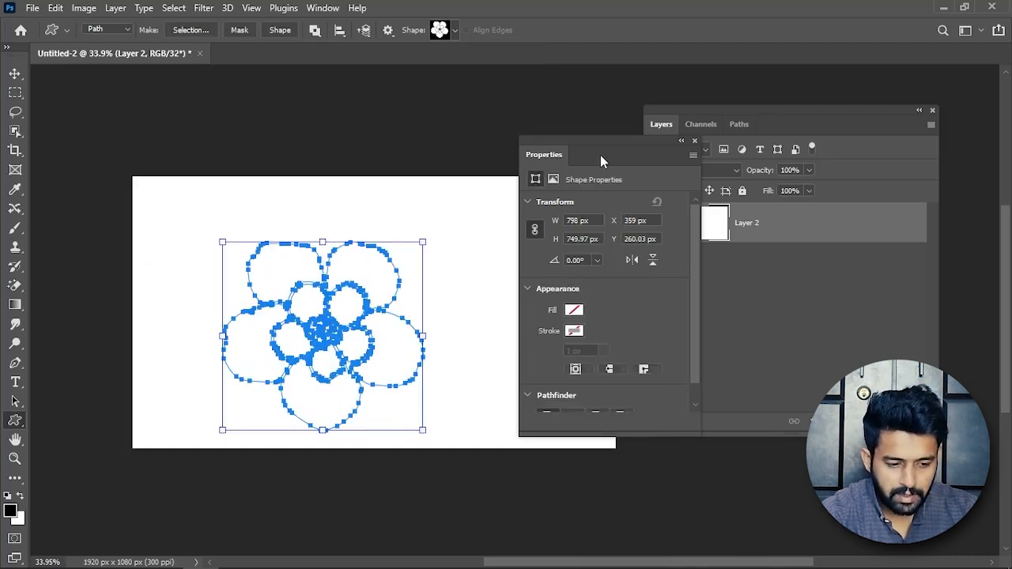
{"action": "key", "text": "Num_Lock"}
{"action": "left_click", "coordinate": [117, 30]}
{"action": "key", "text": "Escape"}
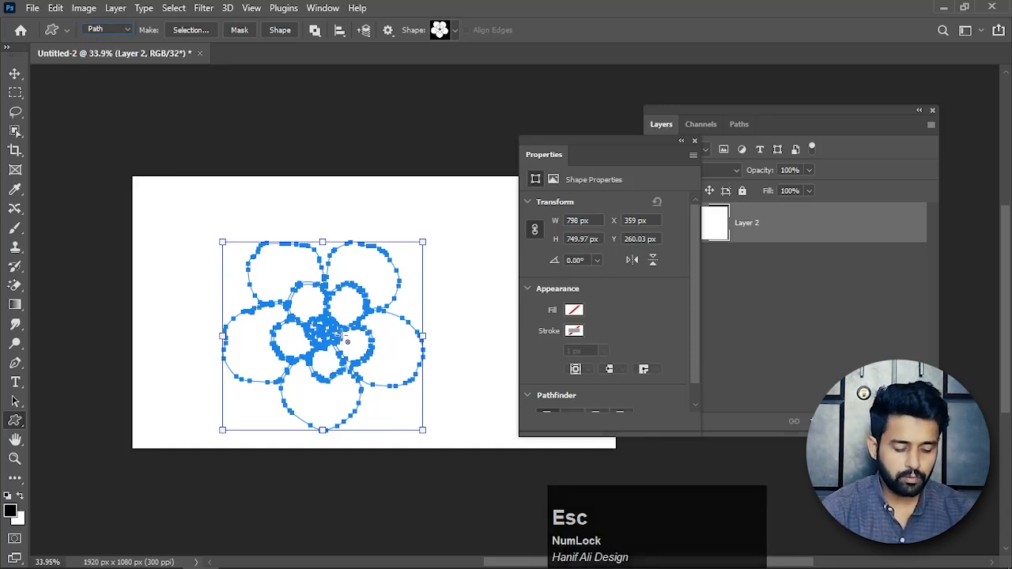
{"action": "key", "text": "ctrl+z"}
Set the Custom Shape tool to Shape mode and draw the flower about 650 by 611 px on the canvas.
{"action": "left_click", "coordinate": [118, 31]}
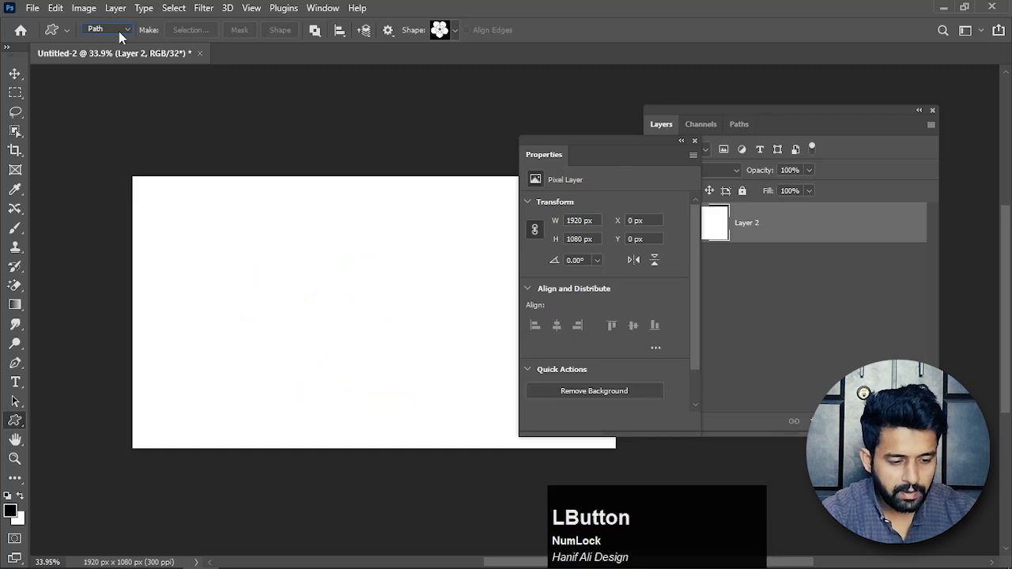
{"action": "left_click", "coordinate": [112, 38]}
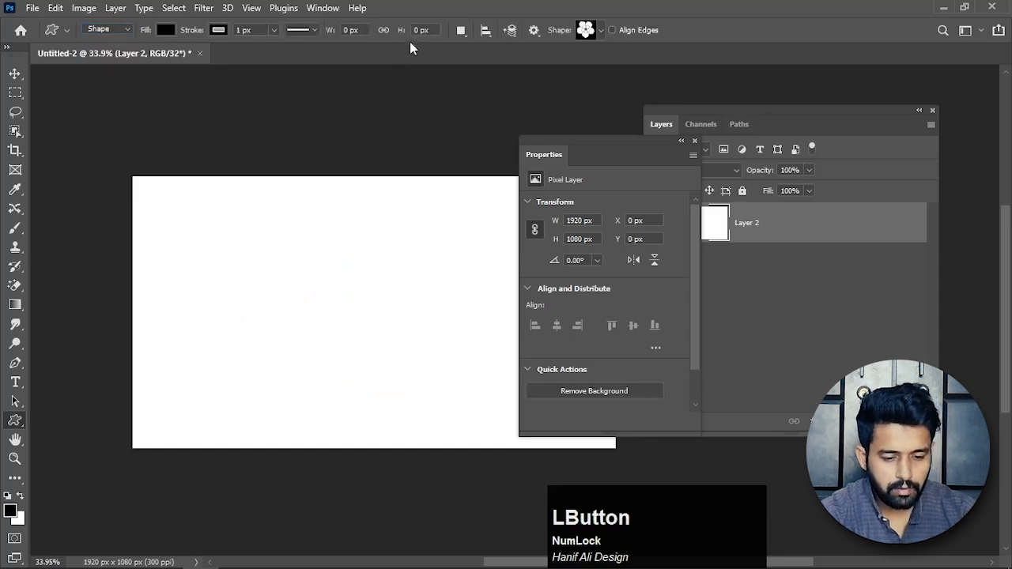
{"action": "left_click_drag", "start_coordinate": [209, 236], "coordinate": [383, 392]}
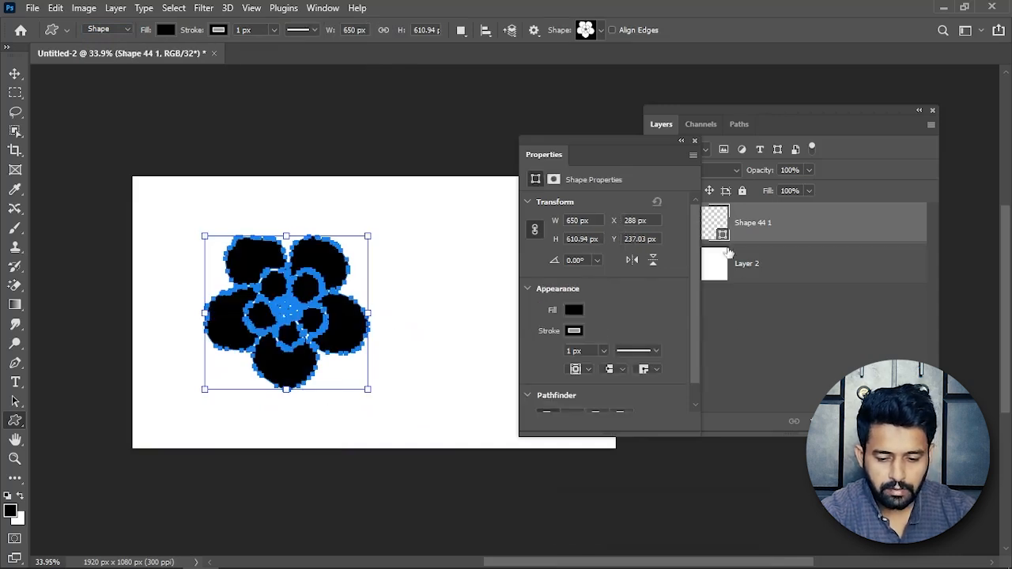
Set the flower shape layer's fill to red with 32-bit values R 0.6745, G 0.0265, B 0.0265.
{"action": "left_click", "coordinate": [723, 235]}
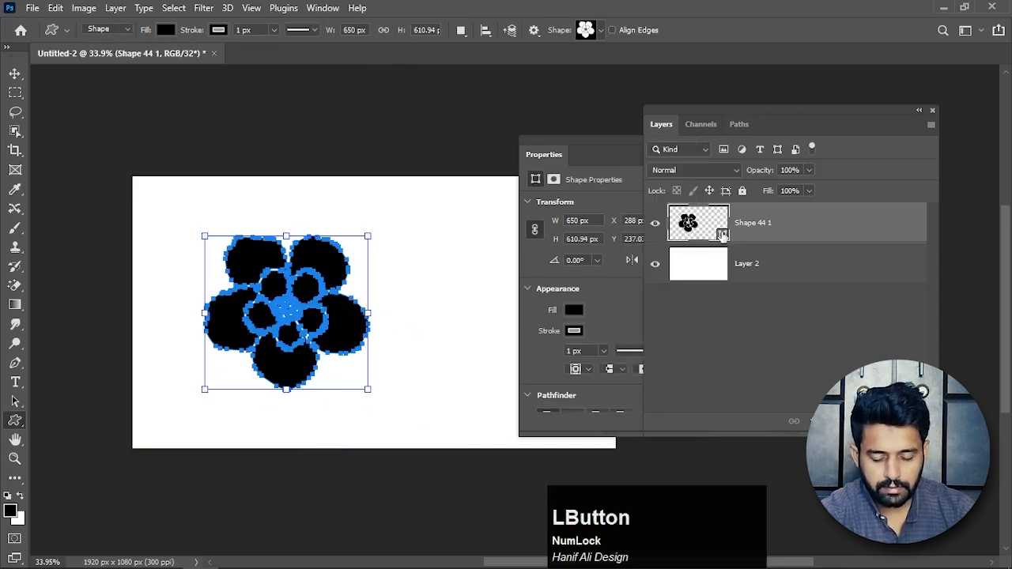
{"action": "double_click", "coordinate": [704, 240]}
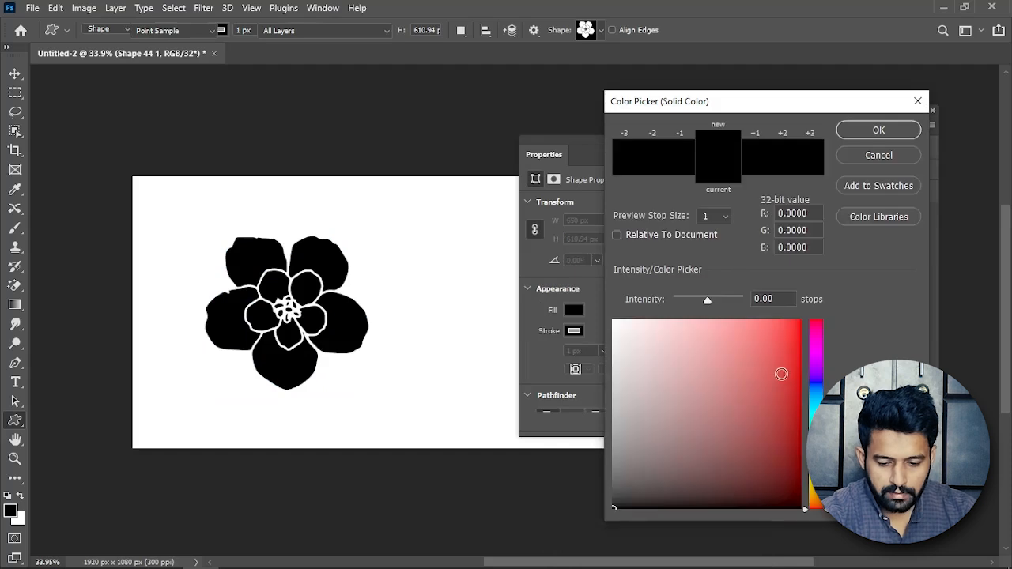
{"action": "left_click_drag", "start_coordinate": [795, 361], "coordinate": [794, 382]}
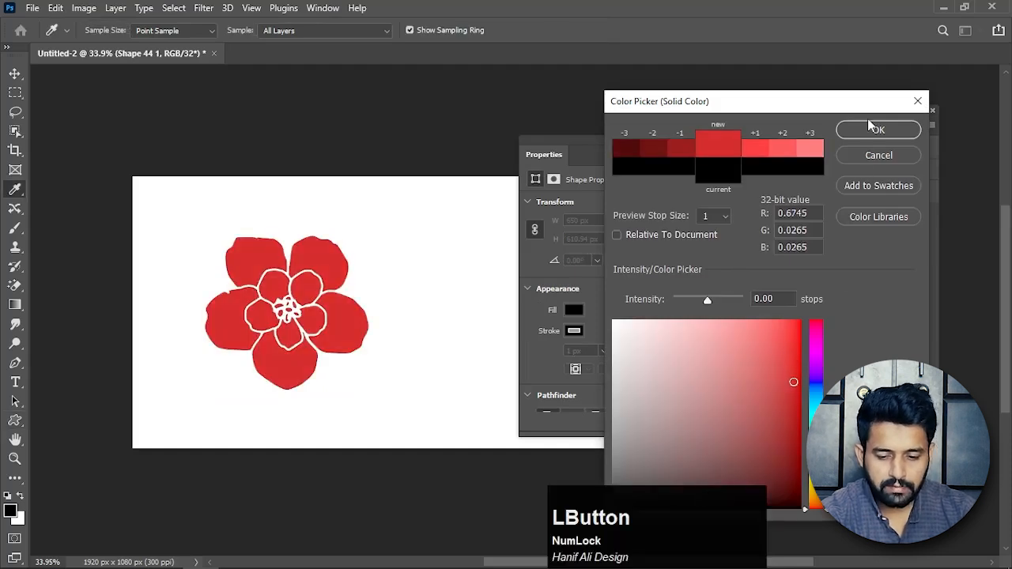
{"action": "key", "text": "Return"}
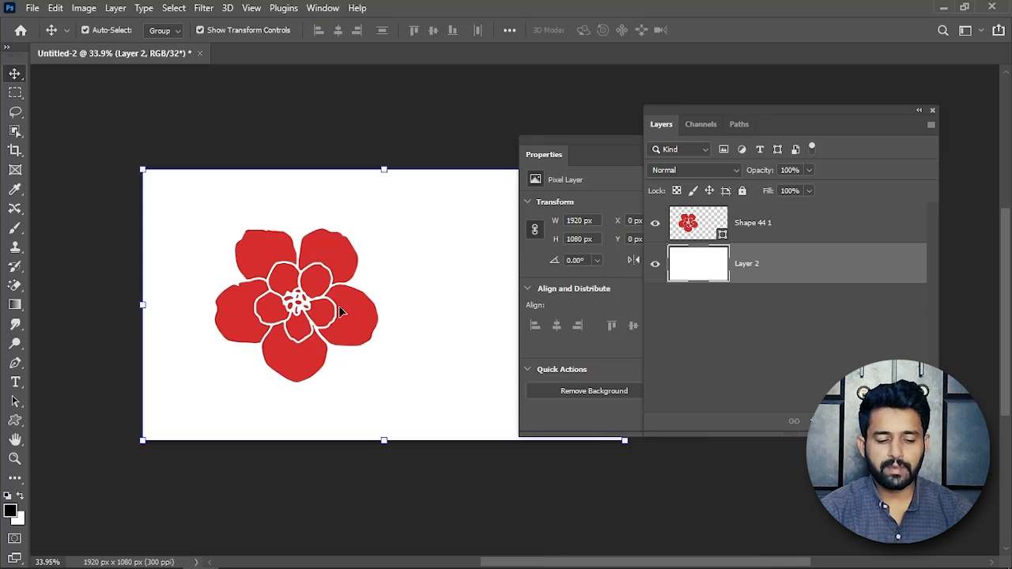
Move the Properties panel clear of the canvas and move the red flower to the canvas's centre.
{"action": "key", "text": "space"}
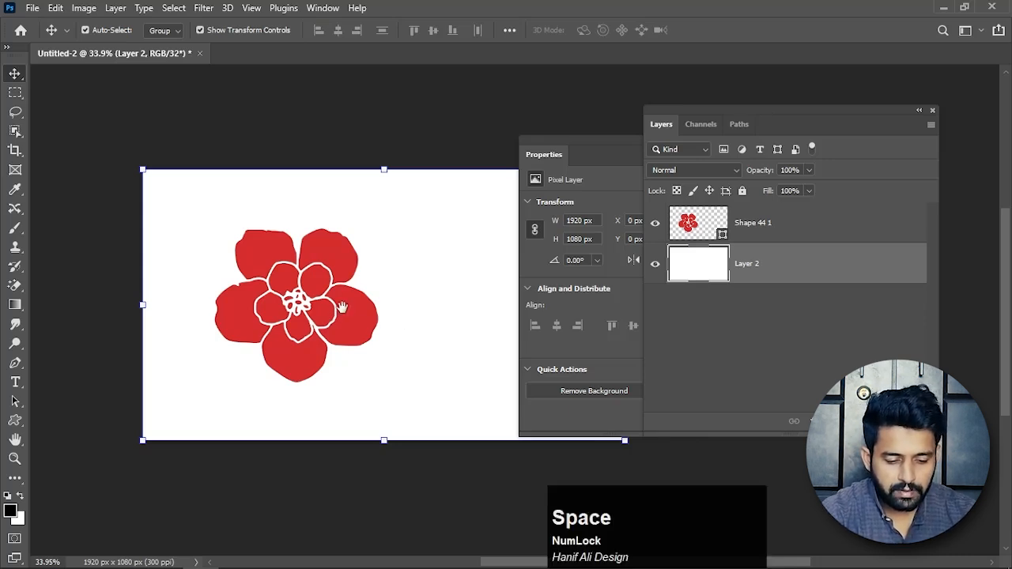
{"action": "left_click_drag", "start_coordinate": [341, 312], "coordinate": [920, 217]}
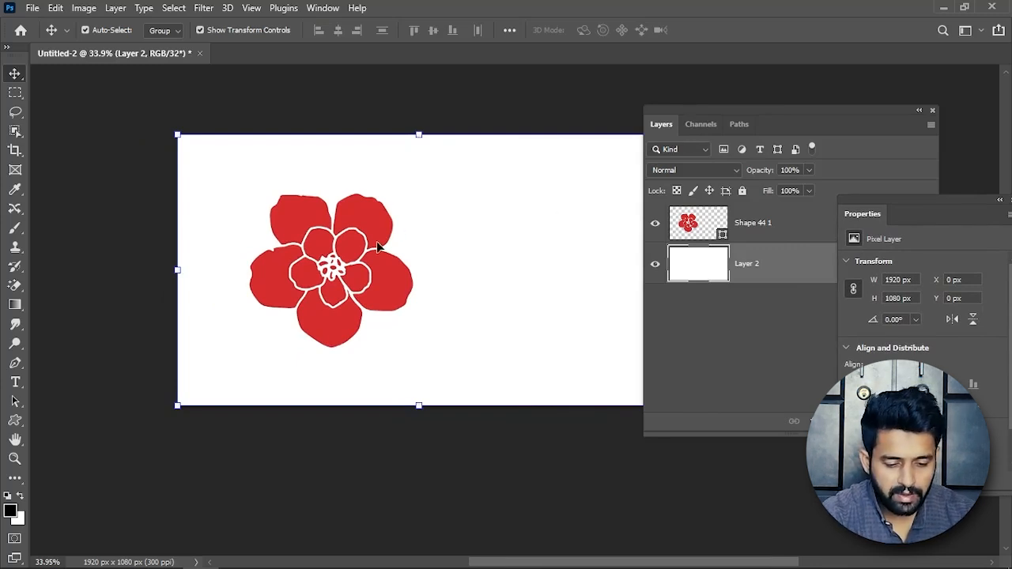
{"action": "left_click", "coordinate": [376, 266]}
{"action": "left_click_drag", "start_coordinate": [388, 300], "coordinate": [472, 317]}
{"action": "left_click", "coordinate": [530, 382]}
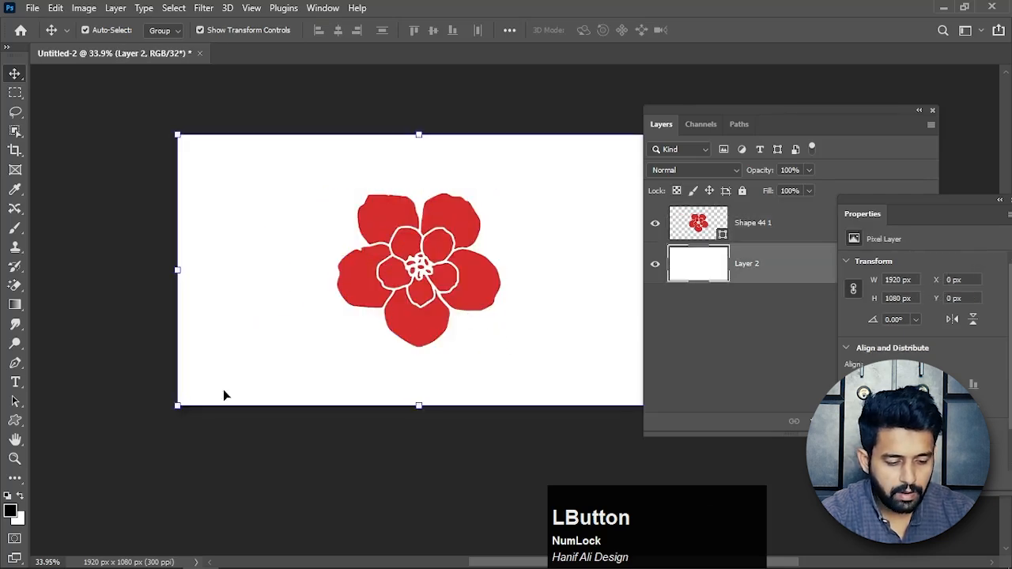
Activate the Path Selection tool, select all the paths of the flower's shape layer and copy them.
{"action": "right_click", "coordinate": [12, 402]}
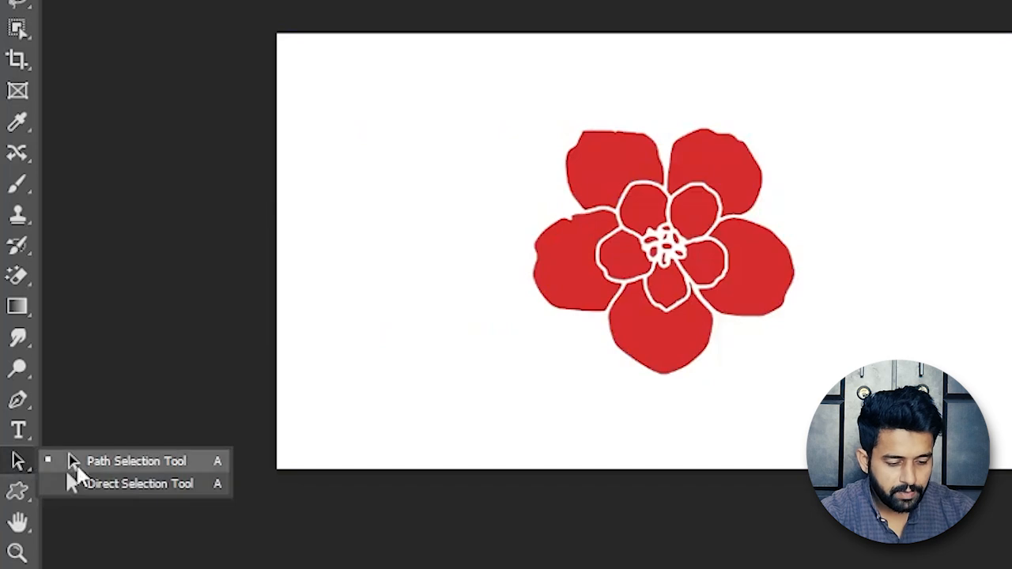
{"action": "left_click", "coordinate": [106, 468]}
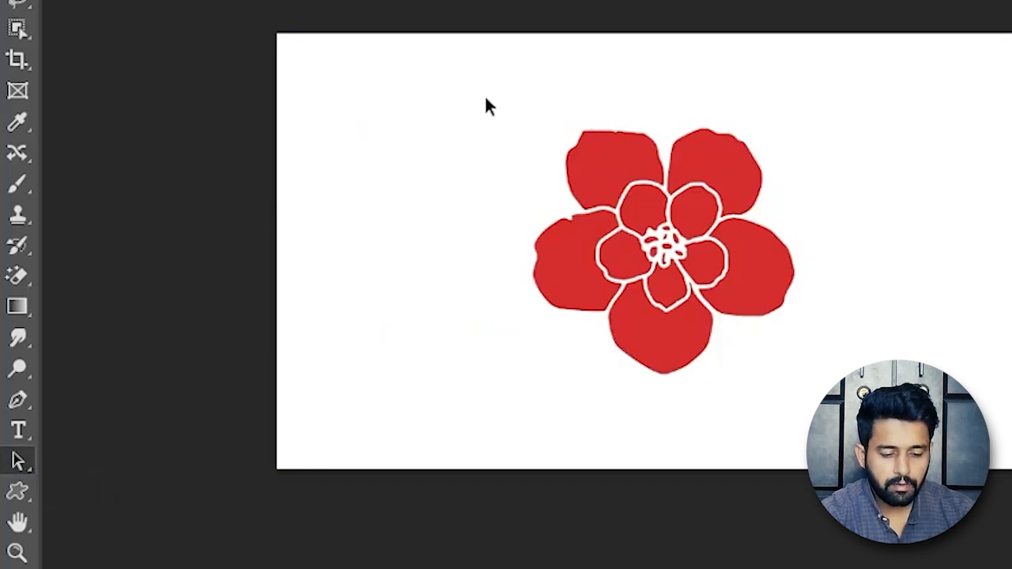
{"action": "left_click_drag", "start_coordinate": [484, 79], "coordinate": [837, 395]}
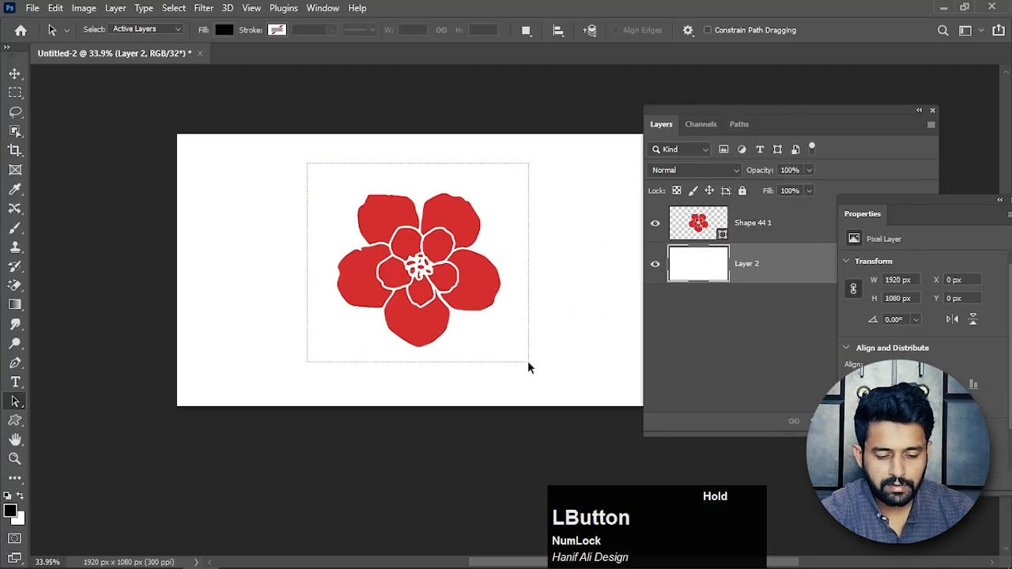
{"action": "left_click_drag", "start_coordinate": [529, 367], "coordinate": [535, 369]}
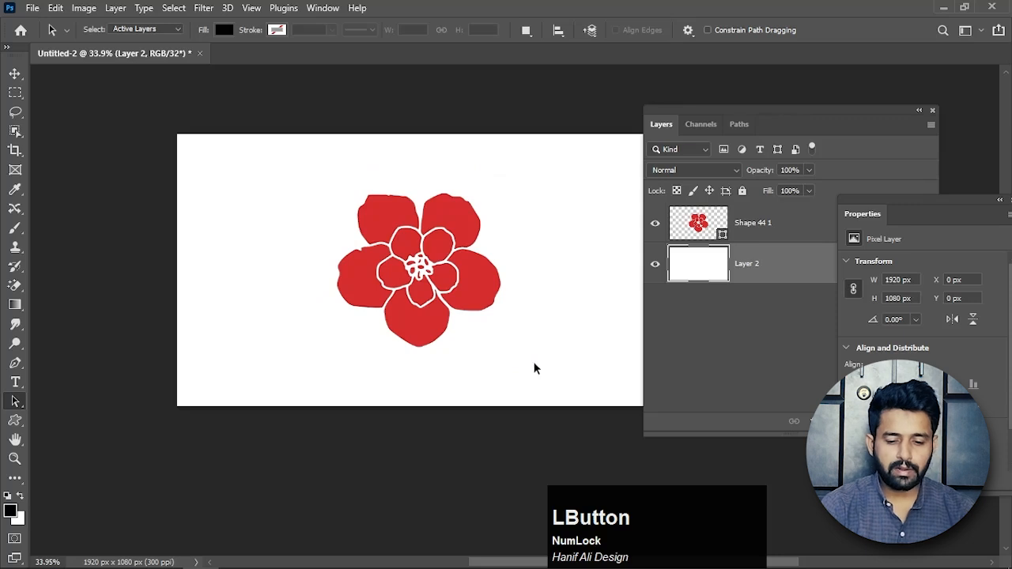
{"action": "left_click", "coordinate": [767, 229]}
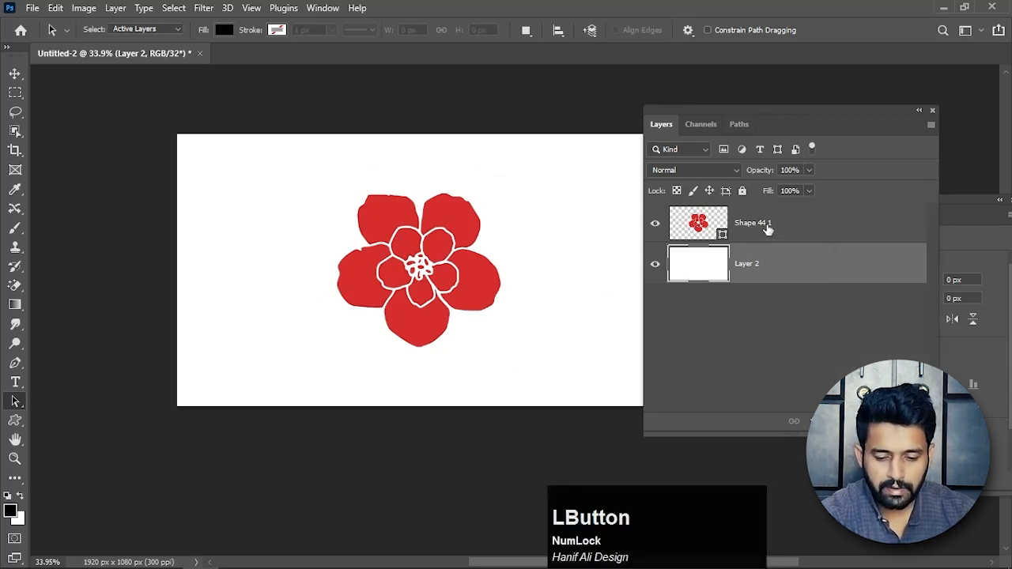
{"action": "left_click", "coordinate": [759, 228]}
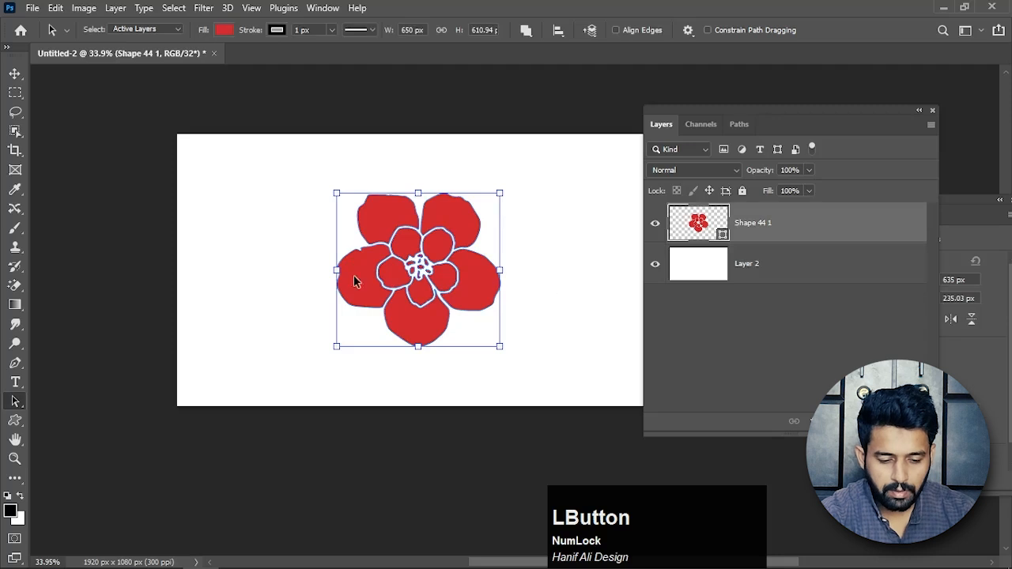
{"action": "left_click_drag", "start_coordinate": [295, 188], "coordinate": [533, 350]}
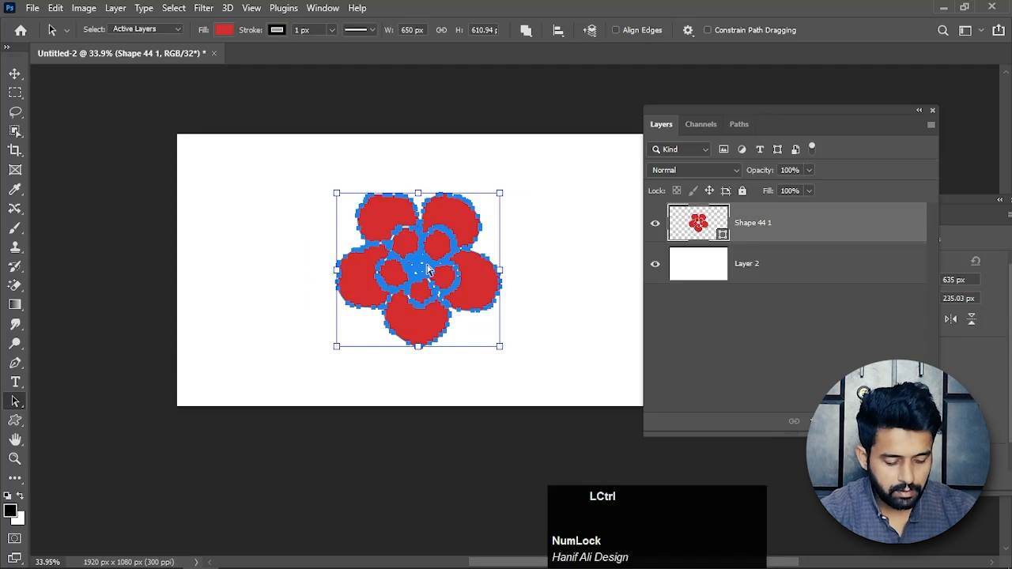
{"action": "key", "text": "ctrl+c"}
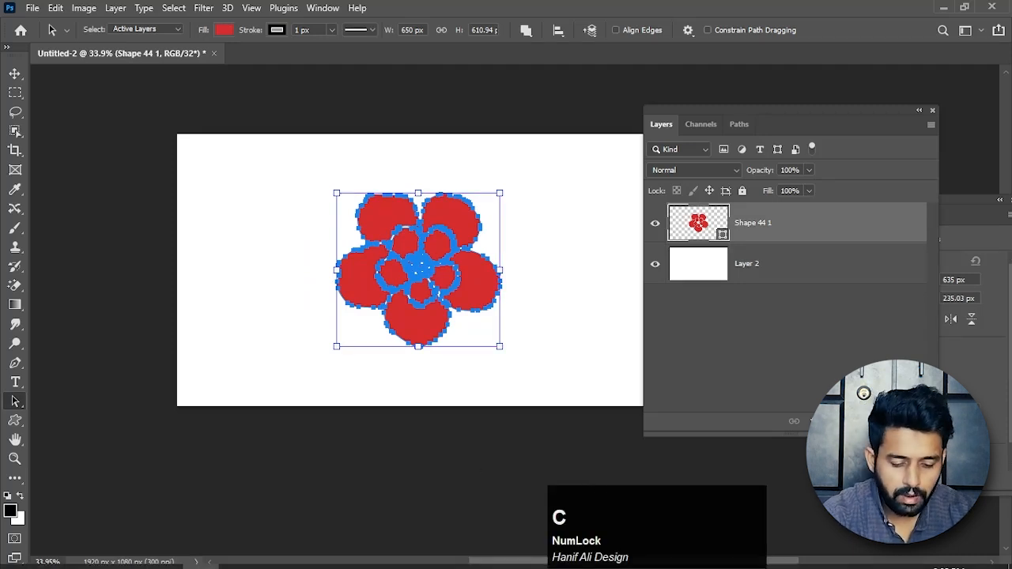
Switch to Illustrator and paste the copied flower onto the artboard as a compound path.
{"action": "mouse_move", "coordinate": [496, 566]}
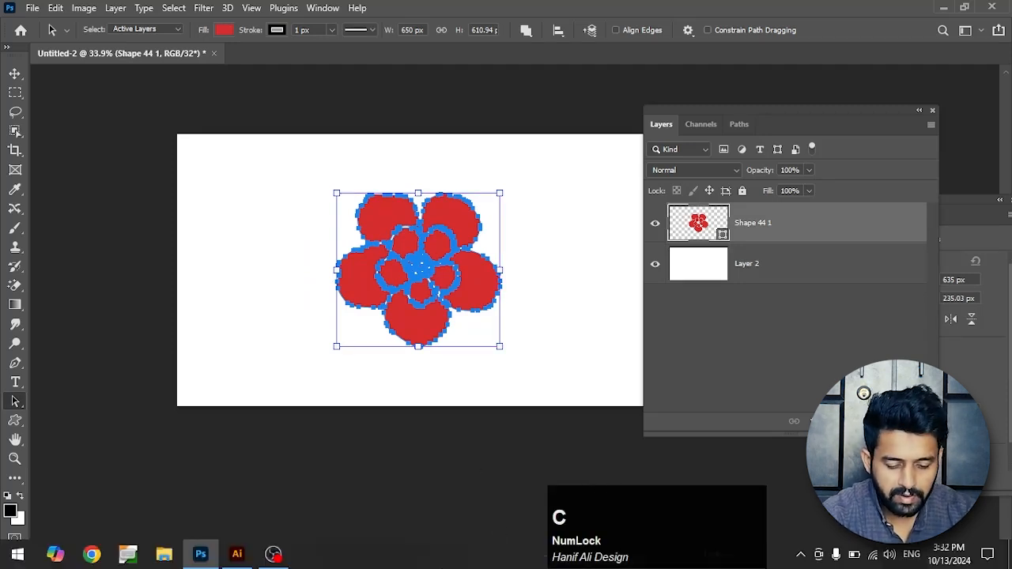
{"action": "left_click", "coordinate": [237, 554]}
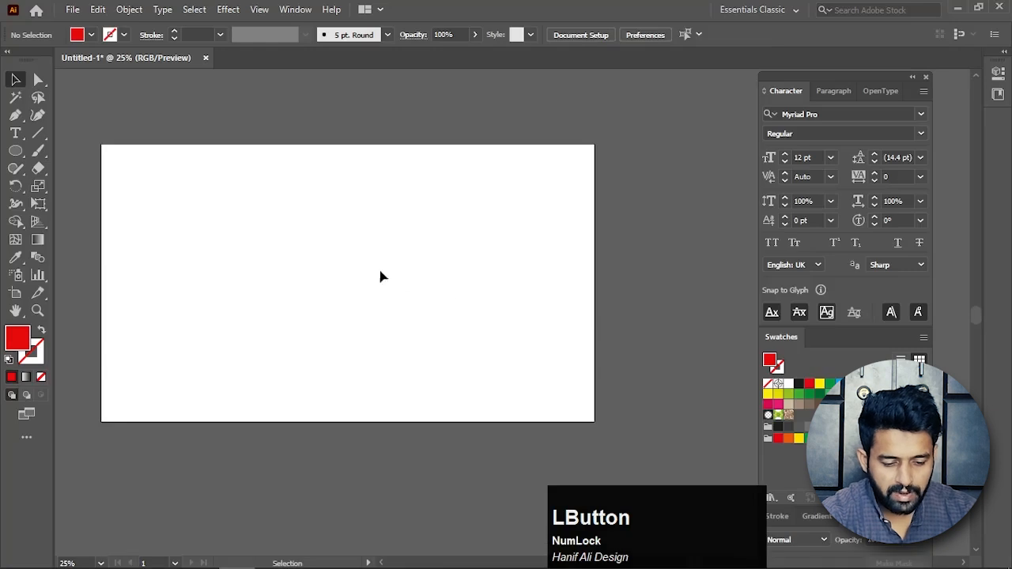
{"action": "left_click_drag", "start_coordinate": [380, 276], "coordinate": [427, 280]}
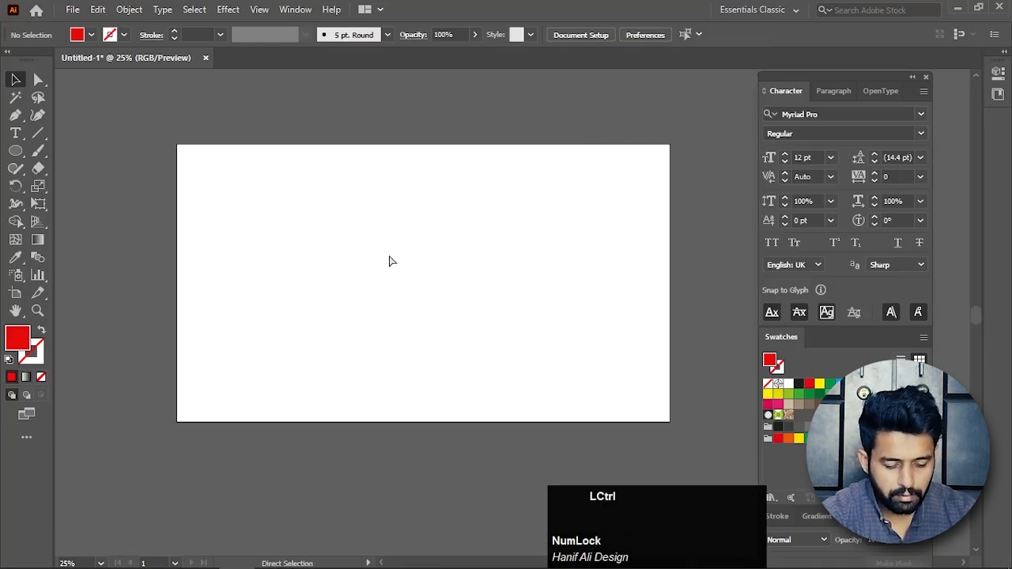
{"action": "key", "text": "ctrl+v"}
{"action": "left_click", "coordinate": [460, 198]}
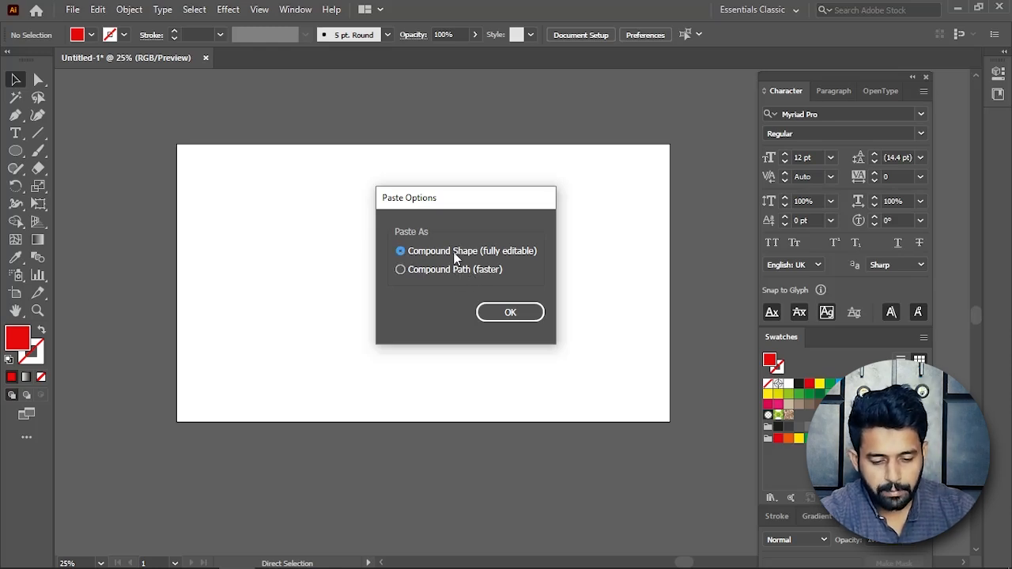
{"action": "left_click", "coordinate": [511, 313]}
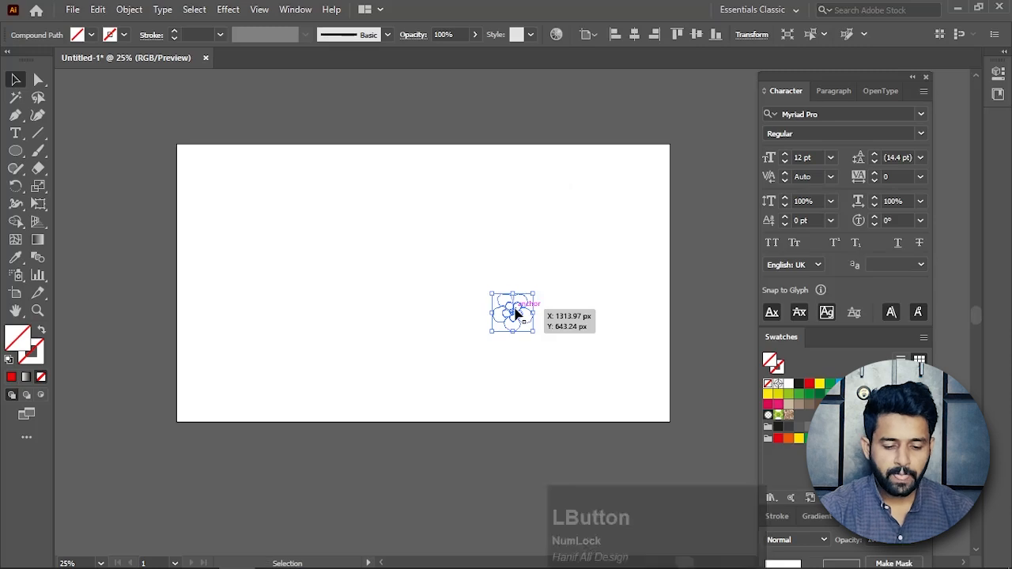
Apply the default white fill and black 1 pt stroke to the pasted flower, leaving it selected.
{"action": "left_click", "coordinate": [551, 361]}
{"action": "scroll", "coordinate": [527, 352], "scroll_direction": "up", "scroll_amount": 3, "text": "alt"}
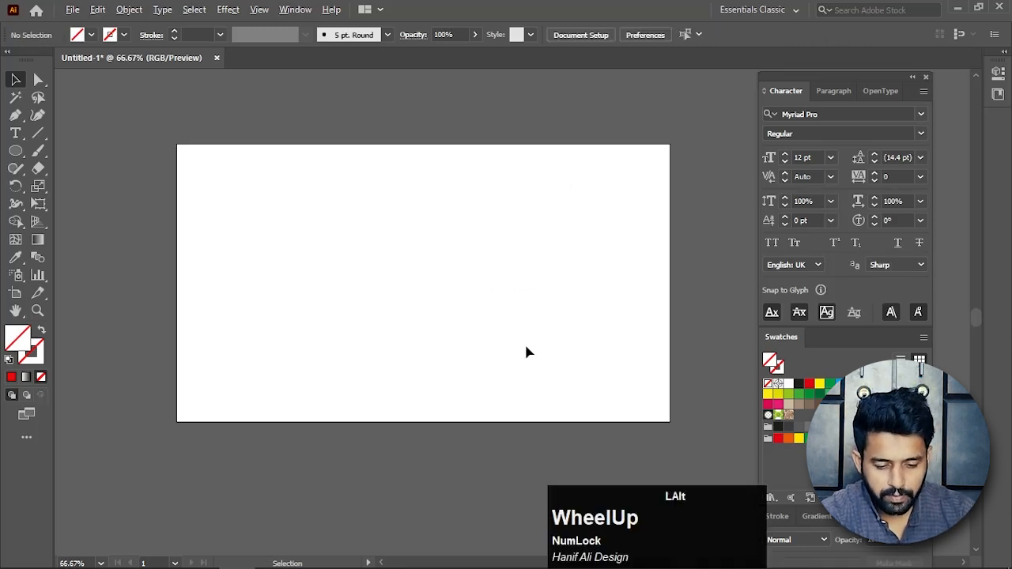
{"action": "left_click_drag", "start_coordinate": [627, 246], "coordinate": [348, 478]}
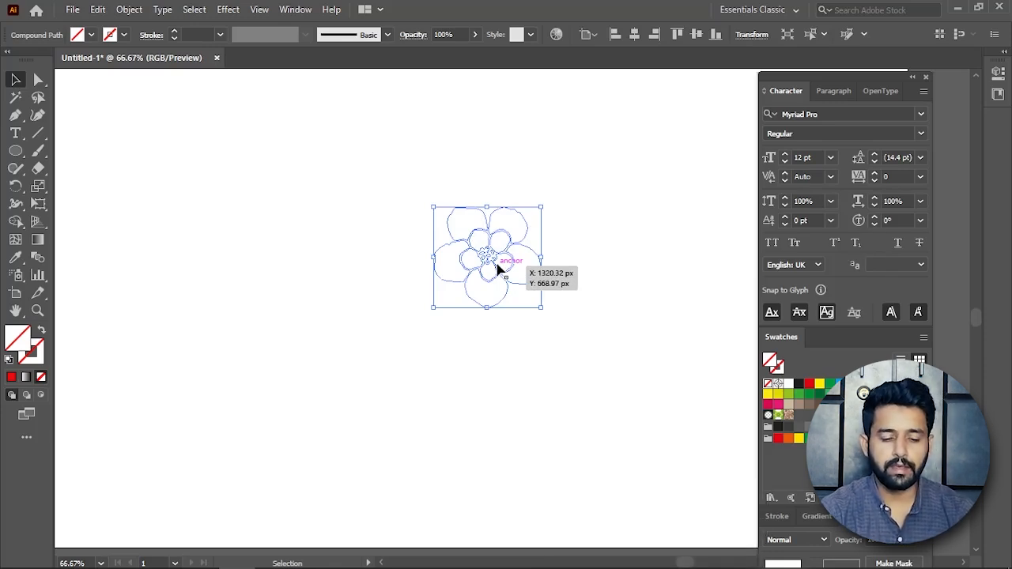
{"action": "left_click", "coordinate": [8, 360]}
{"action": "left_click", "coordinate": [528, 306]}
{"action": "left_click_drag", "start_coordinate": [569, 150], "coordinate": [397, 301]}
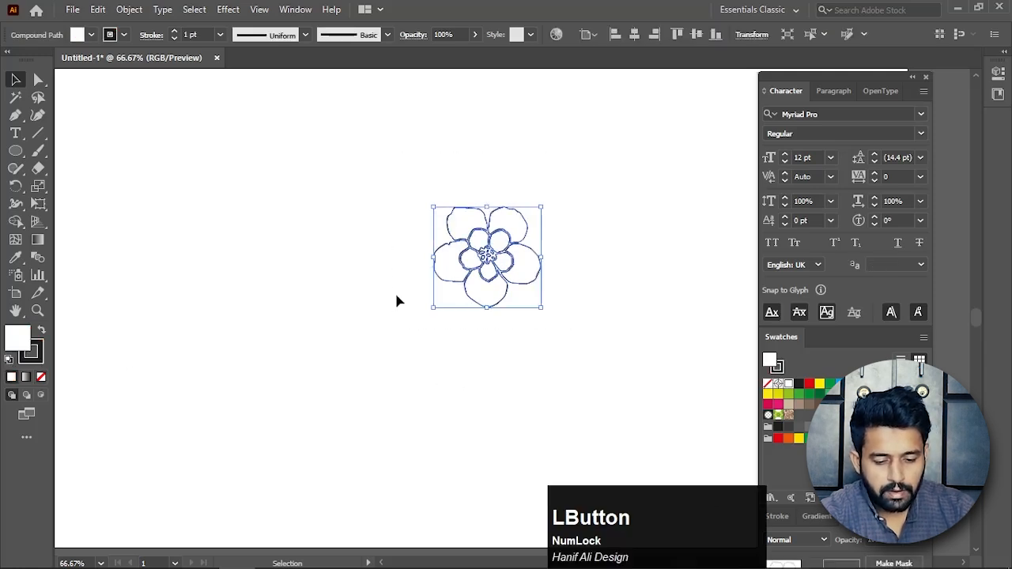
Set the pasted flower's fill colour to red EF0606.
{"action": "double_click", "coordinate": [15, 338]}
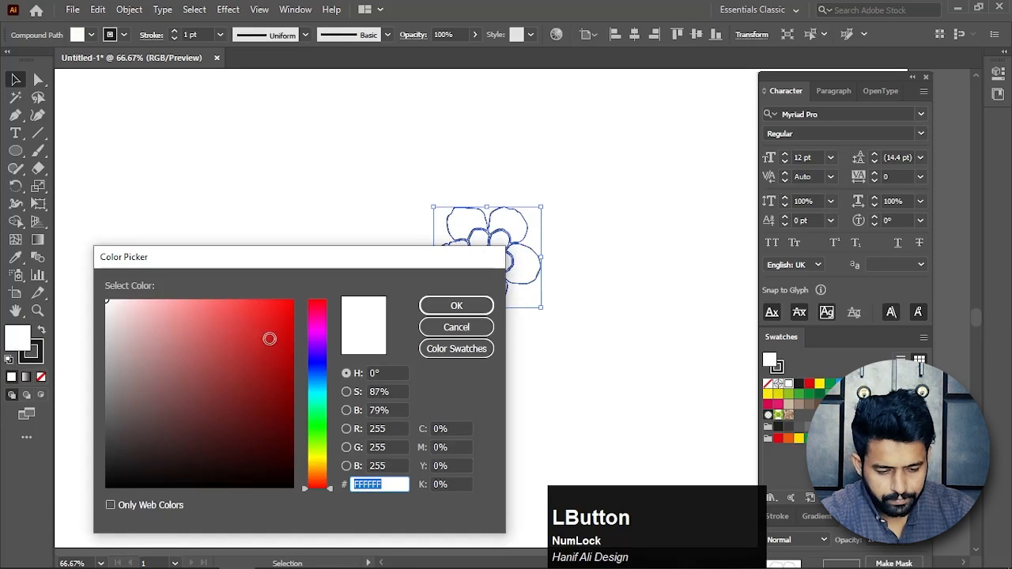
{"action": "left_click_drag", "start_coordinate": [271, 337], "coordinate": [290, 310]}
{"action": "left_click", "coordinate": [457, 305]}
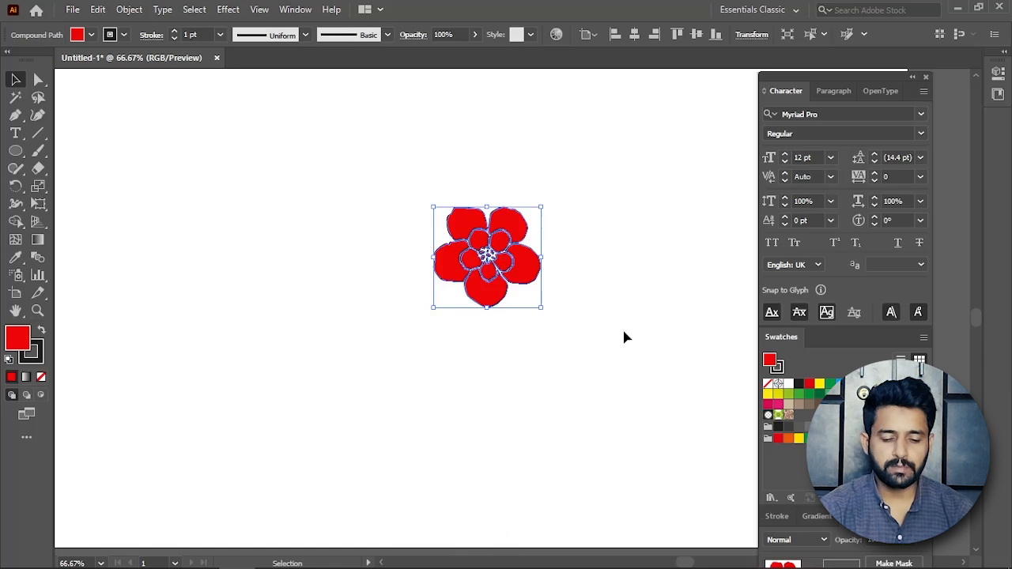
Remove the stroke from the red flower and make its fill the active colour attribute.
{"action": "left_click", "coordinate": [578, 337]}
{"action": "left_click_drag", "start_coordinate": [582, 165], "coordinate": [395, 352]}
{"action": "left_click", "coordinate": [38, 360]}
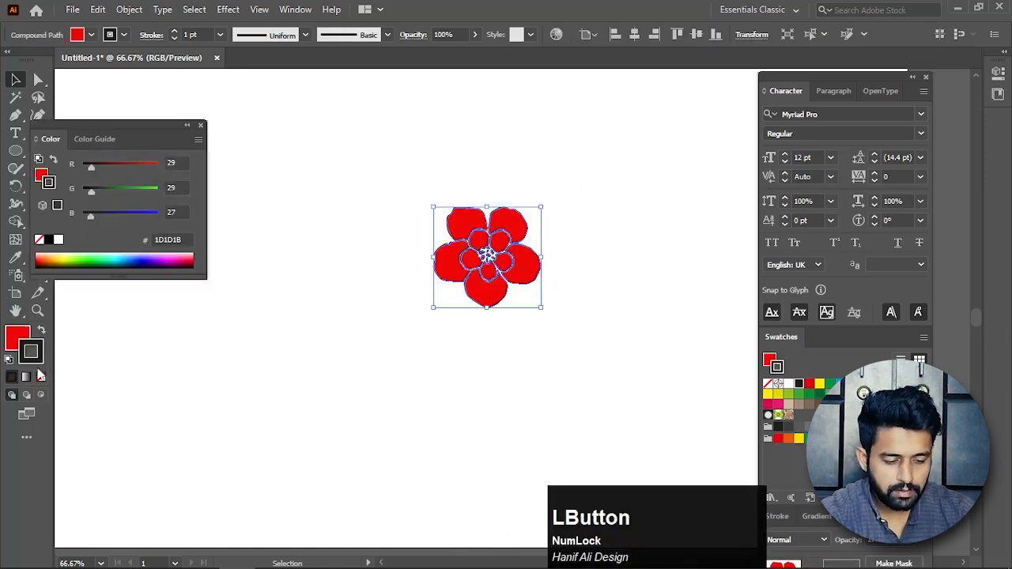
{"action": "left_click", "coordinate": [42, 378]}
{"action": "left_click", "coordinate": [28, 339]}
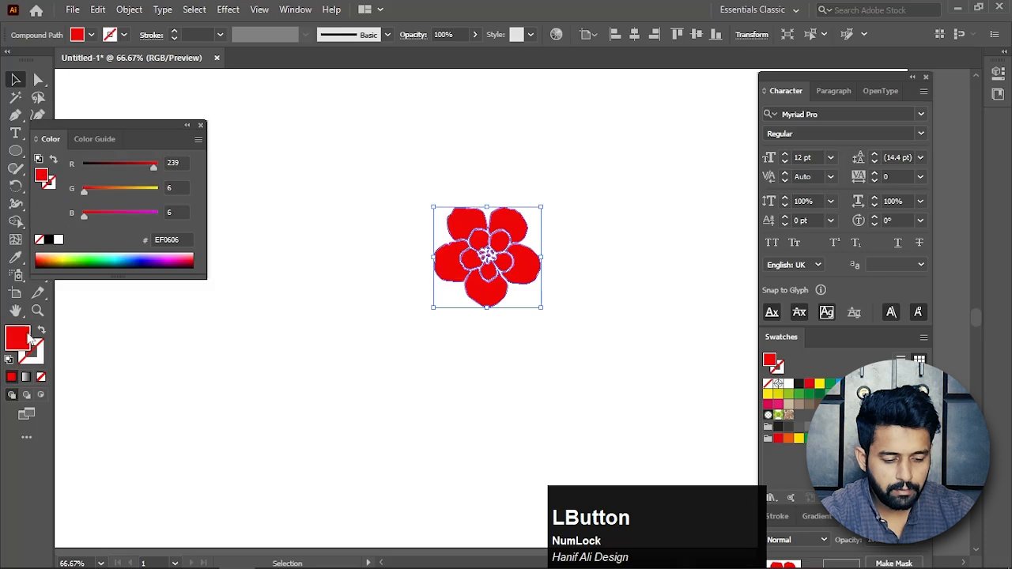
Deselect the red flower and move it off the artboard onto the empty pasteboard beside it.
{"action": "left_click", "coordinate": [380, 351]}
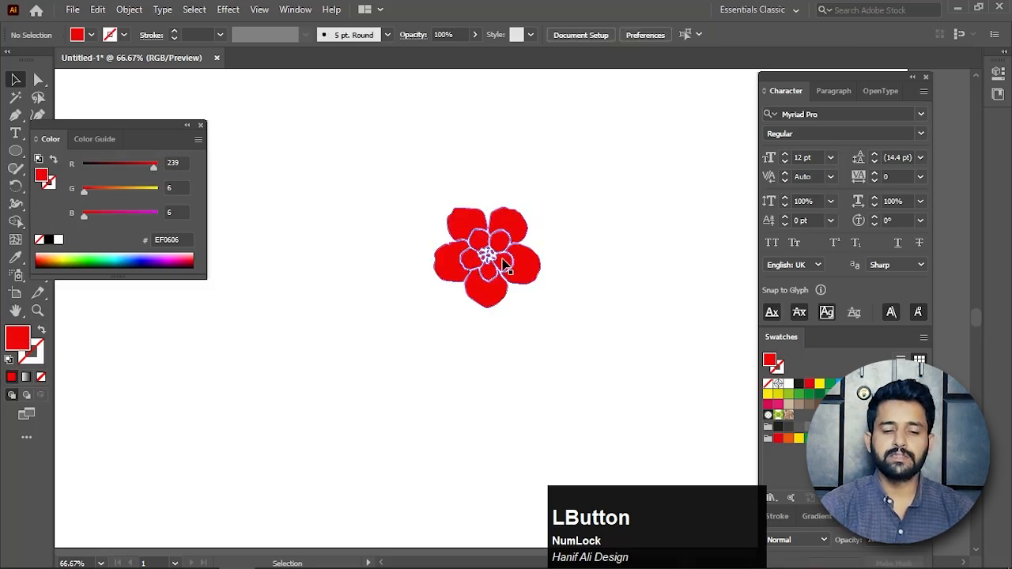
{"action": "scroll", "coordinate": [502, 260], "scroll_direction": "down", "scroll_amount": 2}
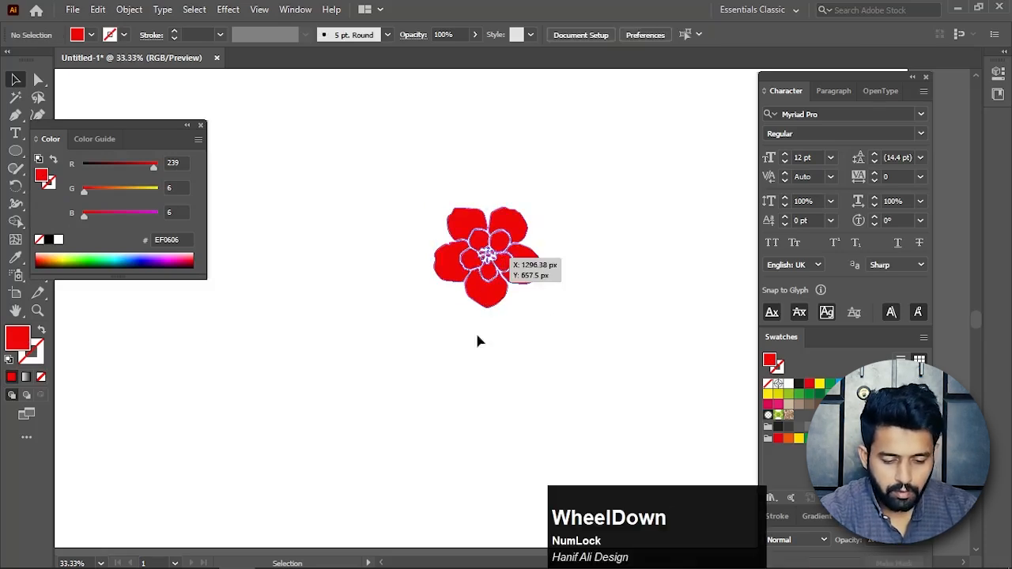
{"action": "key", "text": "space"}
{"action": "left_click_drag", "start_coordinate": [482, 342], "coordinate": [454, 364]}
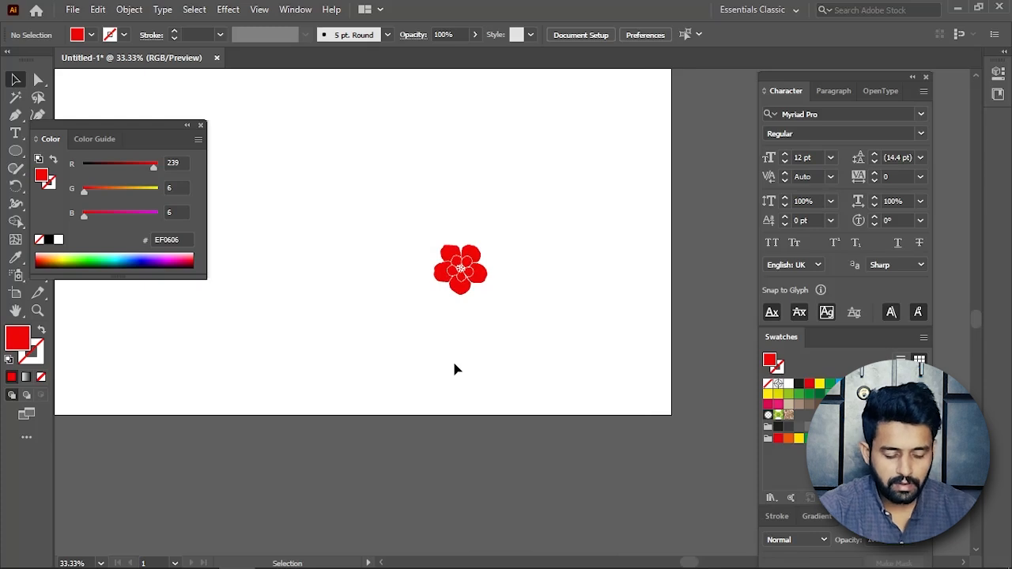
{"action": "scroll", "coordinate": [434, 330], "scroll_direction": "down", "scroll_amount": 2}
{"action": "key", "text": "space"}
{"action": "left_click_drag", "start_coordinate": [434, 330], "coordinate": [474, 350]}
{"action": "left_click_drag", "start_coordinate": [538, 291], "coordinate": [437, 356]}
{"action": "left_click_drag", "start_coordinate": [484, 317], "coordinate": [646, 268]}
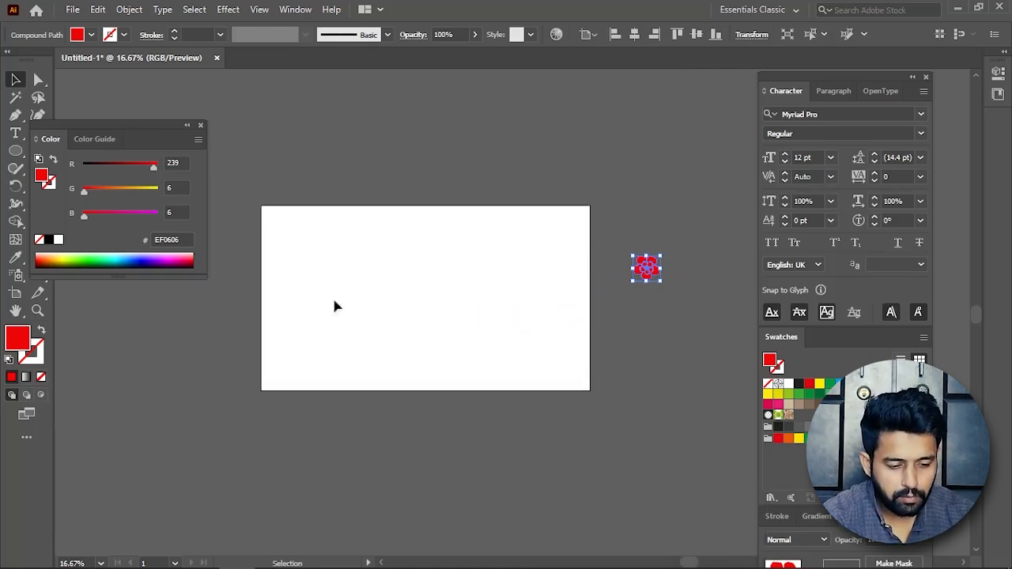
Move the colour controls away from the tools and draw a large red circle on the artboard with the Ellipse tool.
{"action": "left_click_drag", "start_coordinate": [135, 143], "coordinate": [267, 120]}
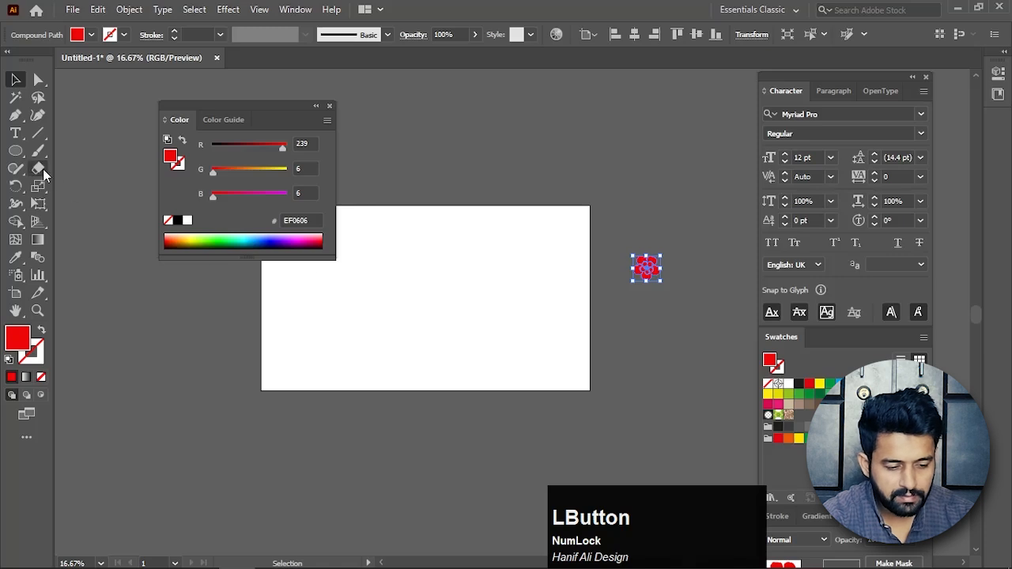
{"action": "left_click", "coordinate": [16, 152]}
{"action": "right_click", "coordinate": [19, 158]}
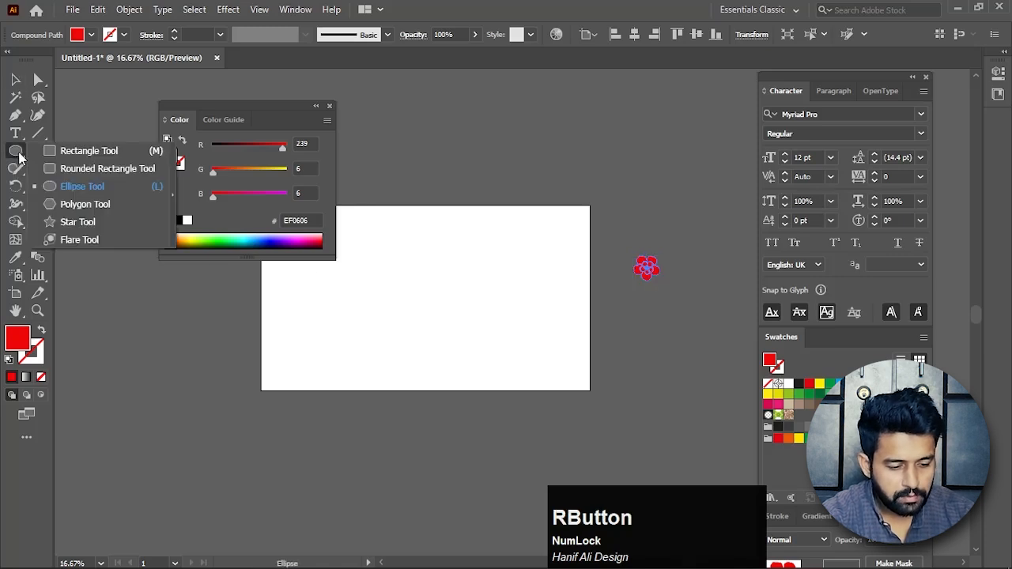
{"action": "left_click", "coordinate": [82, 189]}
{"action": "left_click_drag", "start_coordinate": [401, 265], "coordinate": [494, 368]}
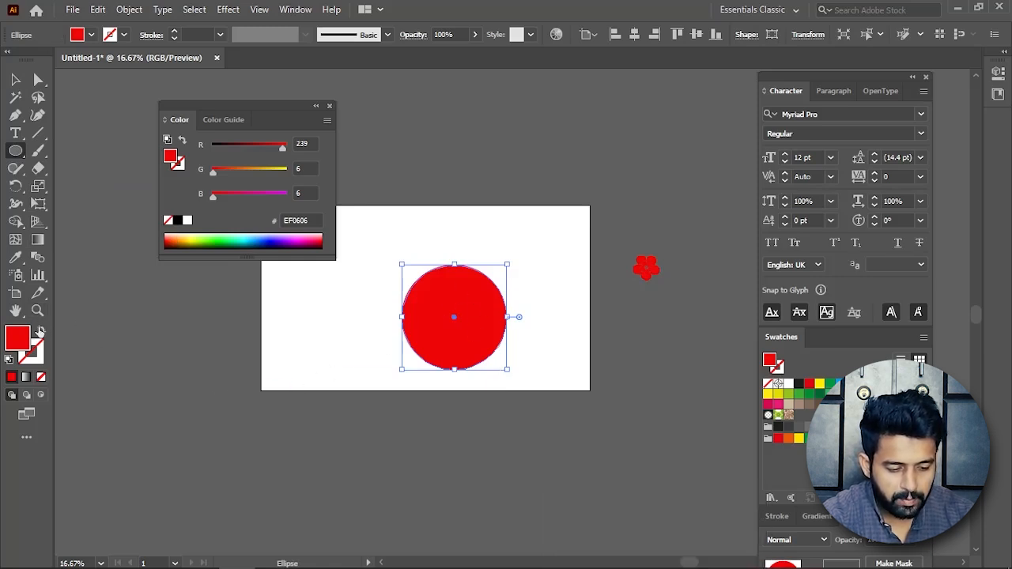
Swap the circle's fill and stroke so only the outline is red, and set the stroke weight to 24 pt.
{"action": "left_click", "coordinate": [41, 332]}
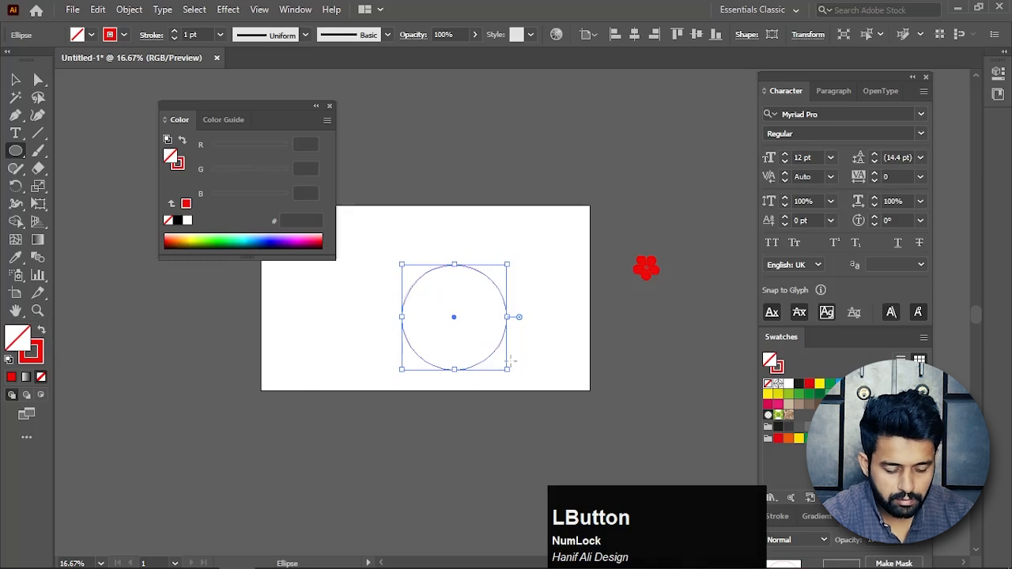
{"action": "scroll", "coordinate": [203, 34], "scroll_direction": "up", "scroll_amount": 8}
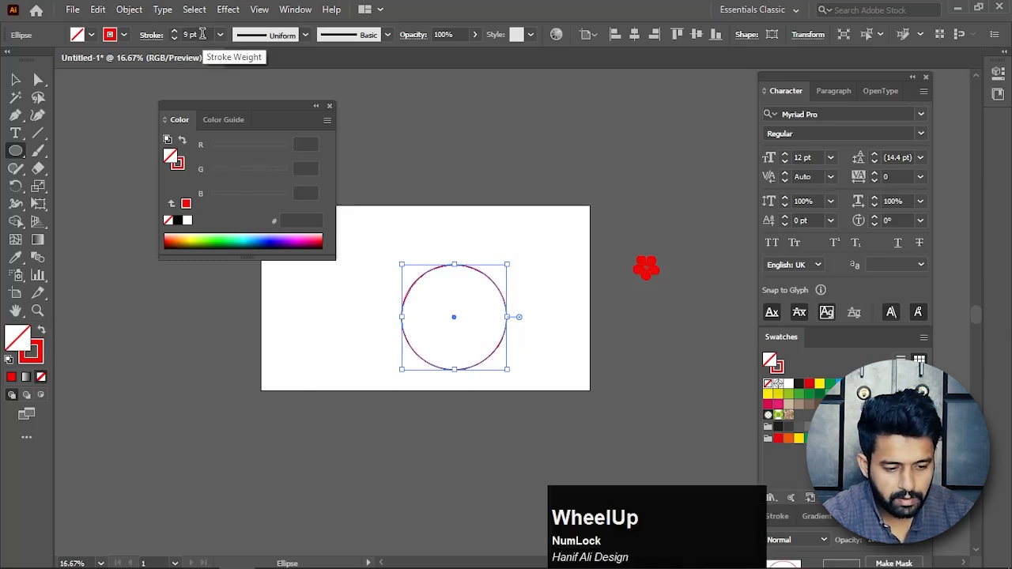
{"action": "scroll", "coordinate": [202, 34], "scroll_direction": "up", "scroll_amount": 15}
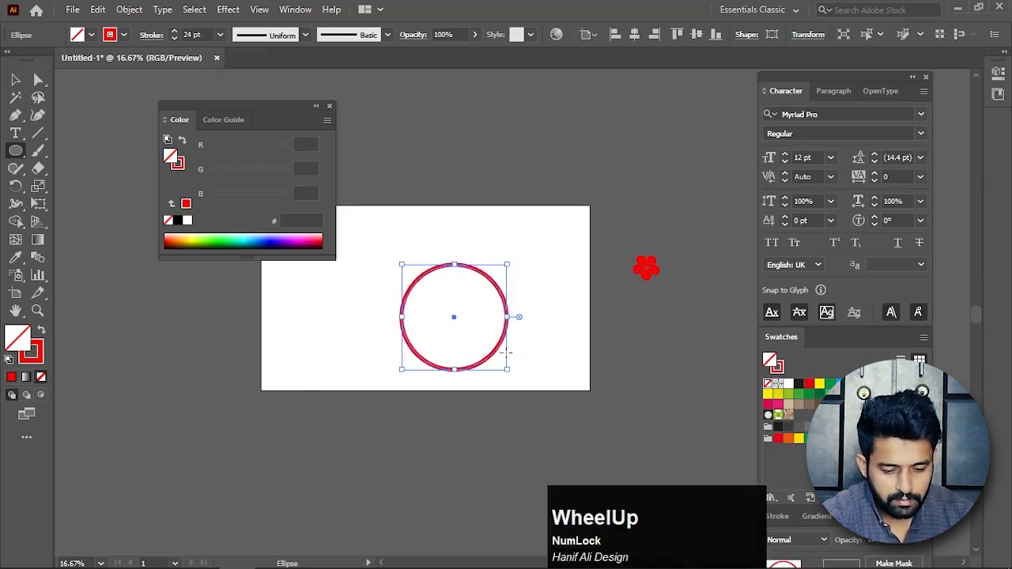
Scale the ring down and place a duplicate up and to the left so the two rings overlap.
{"action": "left_click_drag", "start_coordinate": [510, 371], "coordinate": [505, 425]}
{"action": "key", "text": "v"}
{"action": "left_click", "coordinate": [450, 355]}
{"action": "scroll", "coordinate": [439, 347], "scroll_direction": "up", "scroll_amount": 2}
{"action": "key", "text": "space"}
{"action": "left_click_drag", "start_coordinate": [492, 358], "coordinate": [443, 304]}
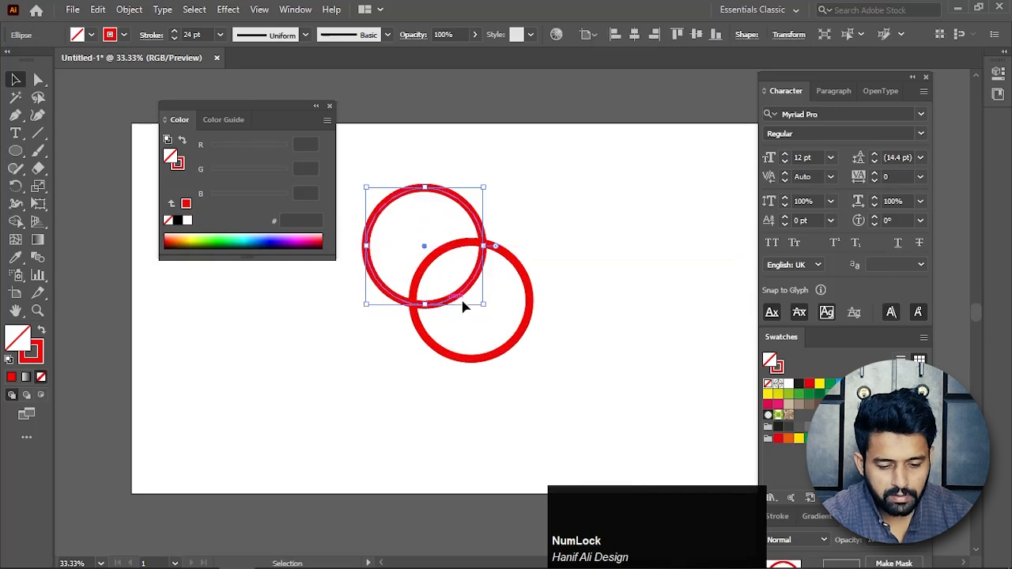
Scale the upper-left ring down and shift it slightly up and left, keeping it overlapped with the larger ring.
{"action": "left_click_drag", "start_coordinate": [361, 185], "coordinate": [395, 218]}
{"action": "left_click", "coordinate": [570, 226]}
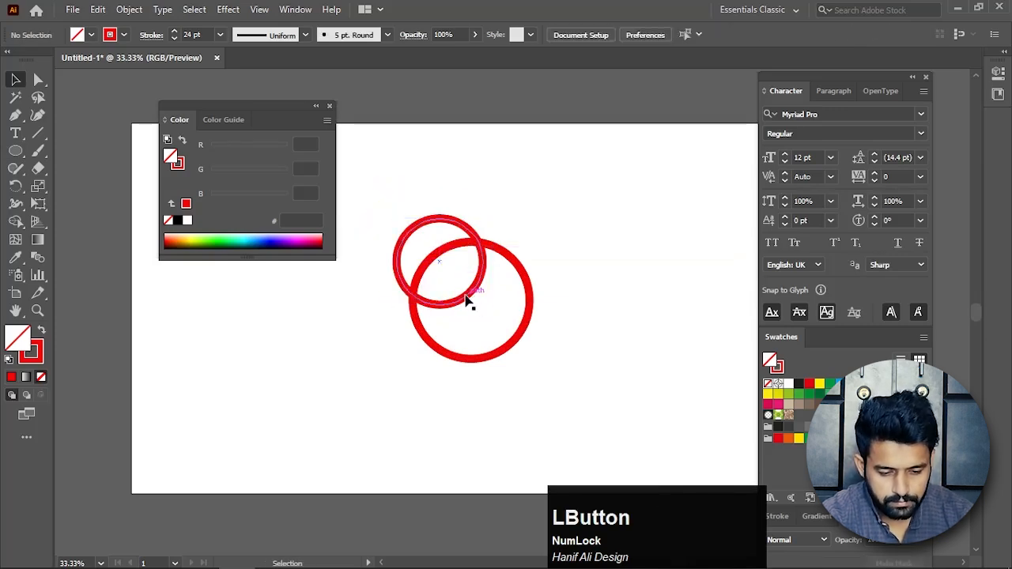
{"action": "left_click_drag", "start_coordinate": [462, 299], "coordinate": [449, 282]}
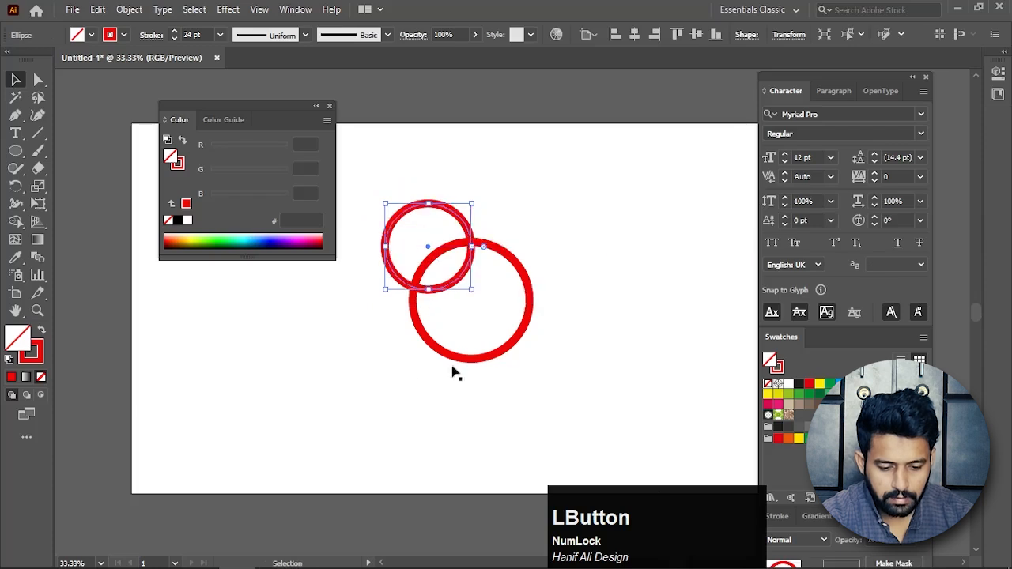
{"action": "left_click", "coordinate": [452, 373]}
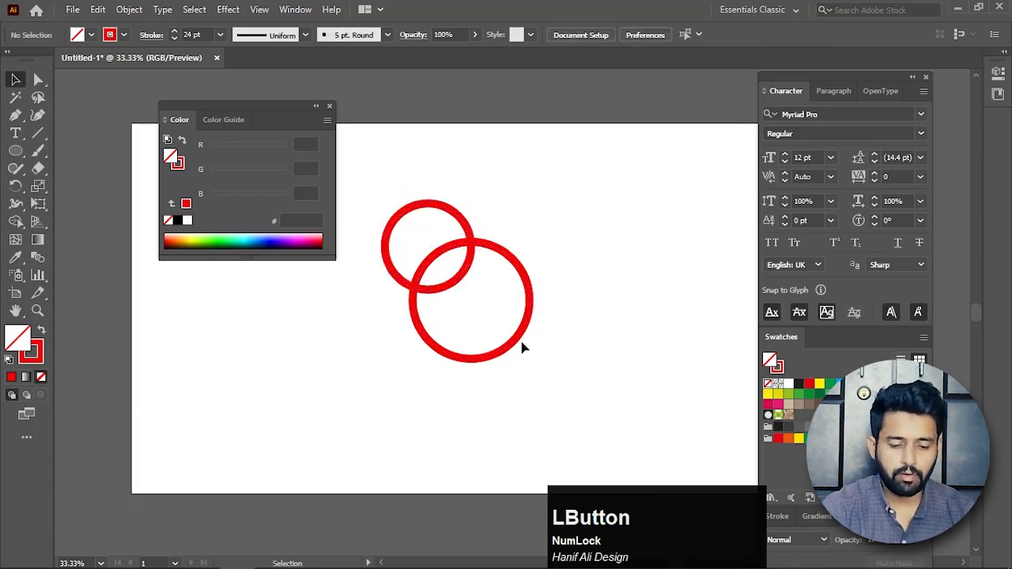
Expand the fill and stroke of both rings into filled shapes, leaving them deselected.
{"action": "left_click_drag", "start_coordinate": [554, 188], "coordinate": [360, 402]}
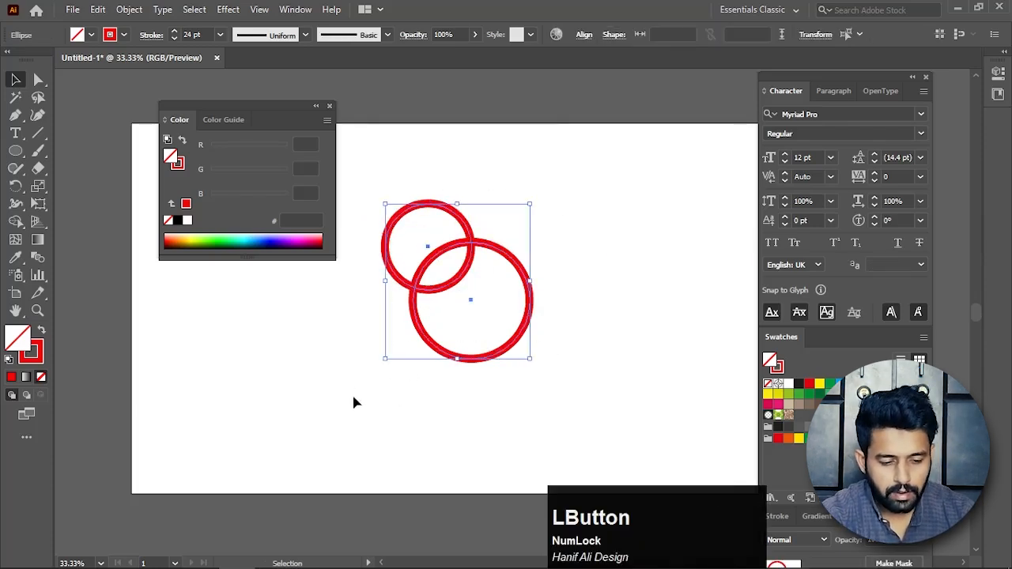
{"action": "left_click", "coordinate": [129, 9]}
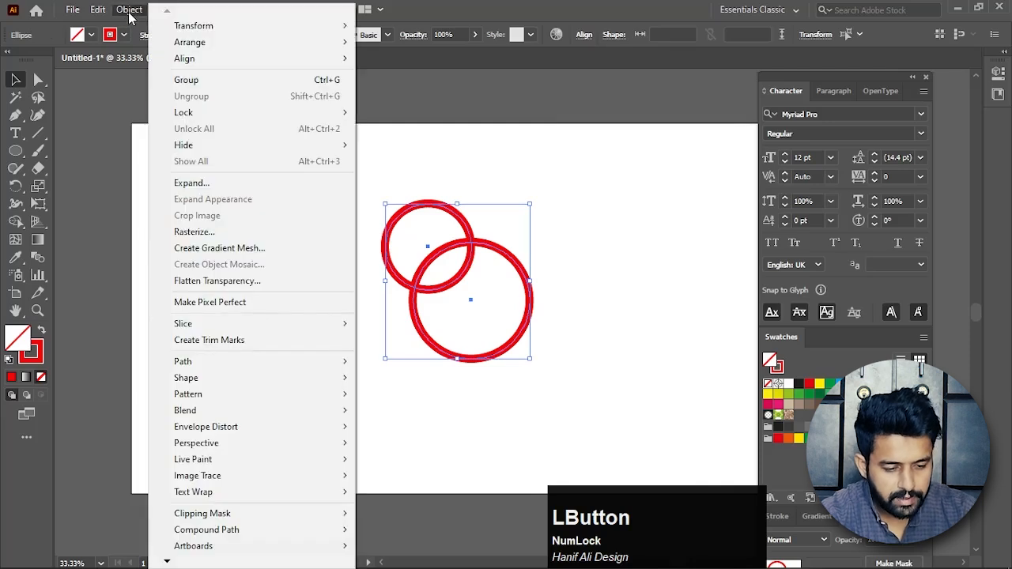
{"action": "left_click", "coordinate": [197, 184]}
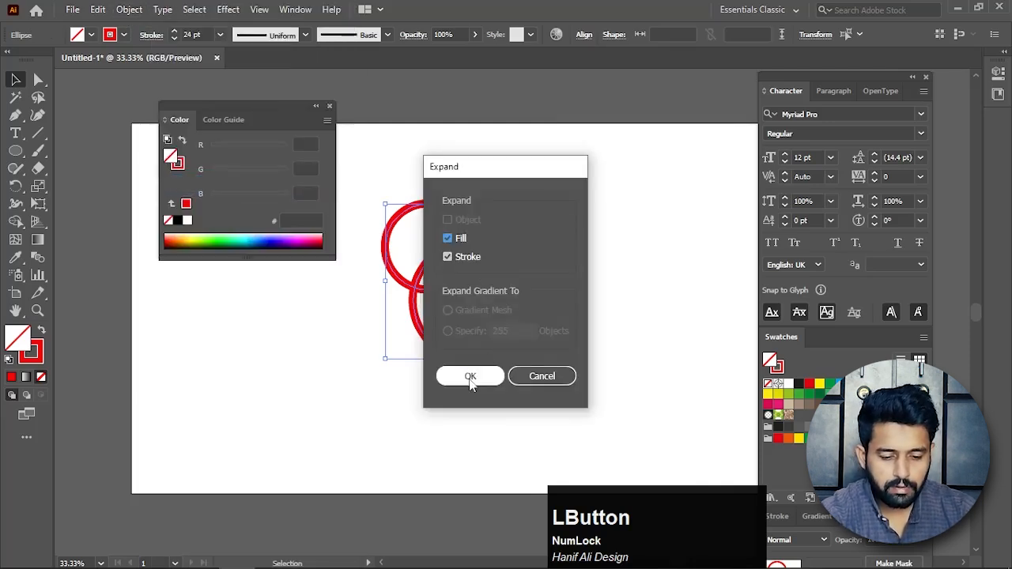
{"action": "left_click", "coordinate": [471, 377]}
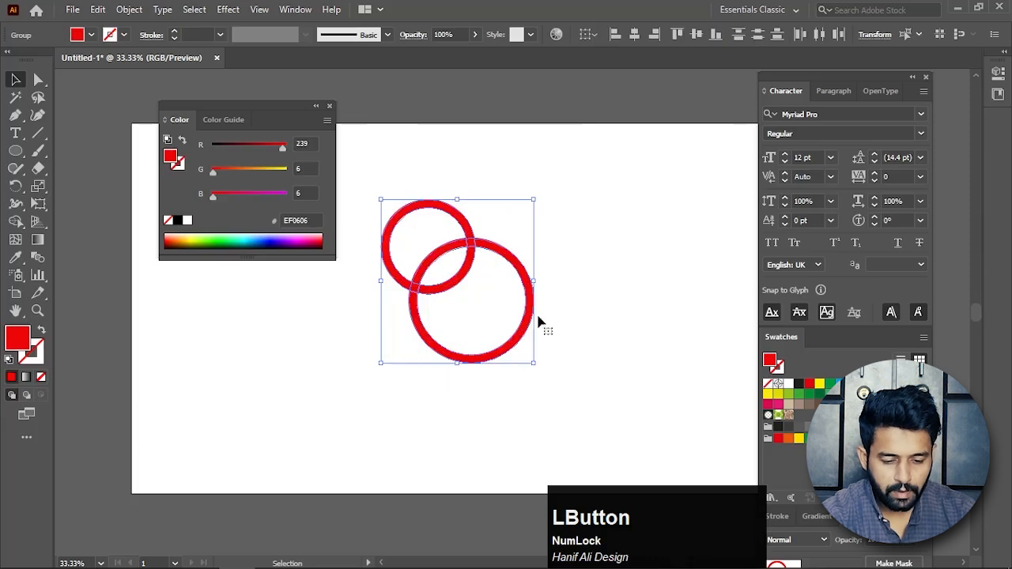
{"action": "left_click", "coordinate": [575, 275]}
{"action": "left_click_drag", "start_coordinate": [516, 209], "coordinate": [441, 296]}
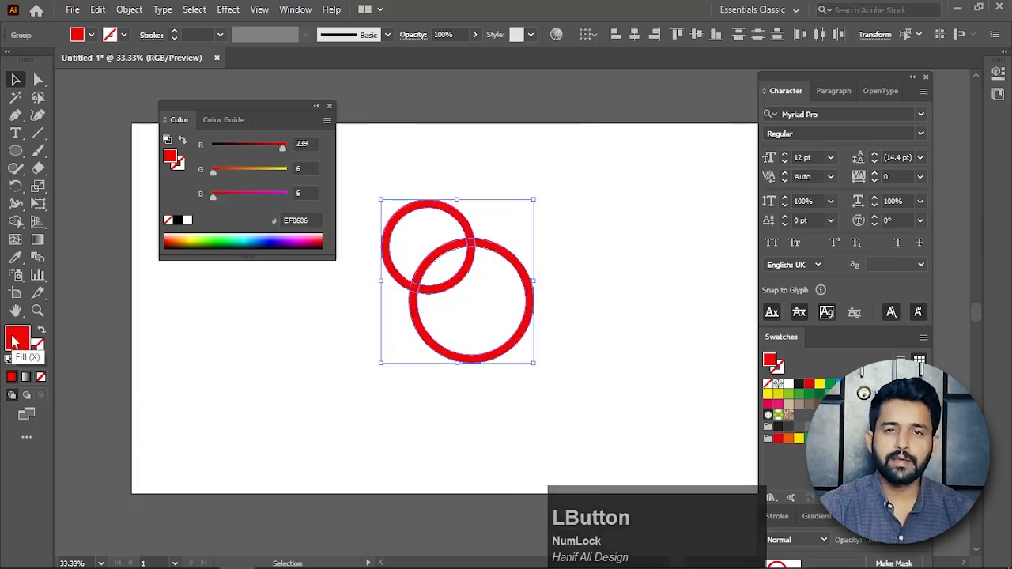
{"action": "left_click", "coordinate": [564, 288]}
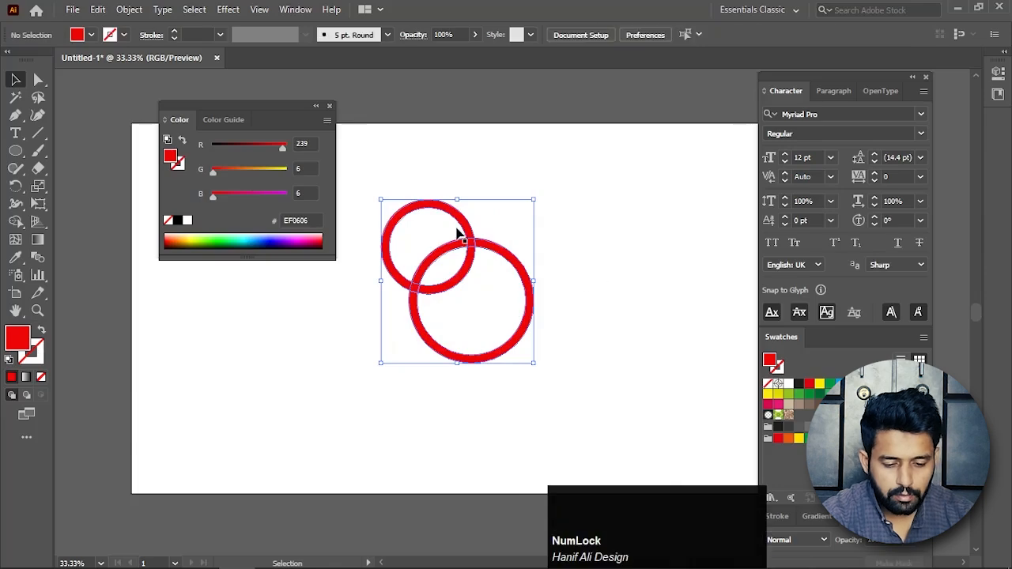
Apply Offset Path to the smaller ring with a 10 px offset, Miter joins and a miter limit of 4.
{"action": "scroll", "coordinate": [451, 228], "scroll_direction": "up", "scroll_amount": 4}
{"action": "left_click_drag", "start_coordinate": [524, 332], "coordinate": [483, 253]}
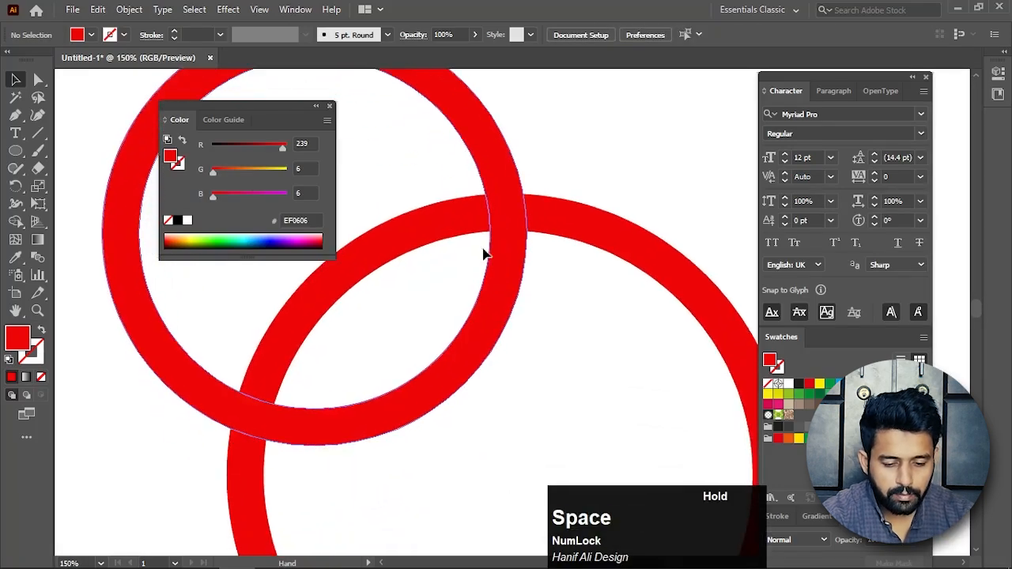
{"action": "scroll", "coordinate": [524, 287], "scroll_direction": "down", "scroll_amount": 2}
{"action": "left_click", "coordinate": [491, 199]}
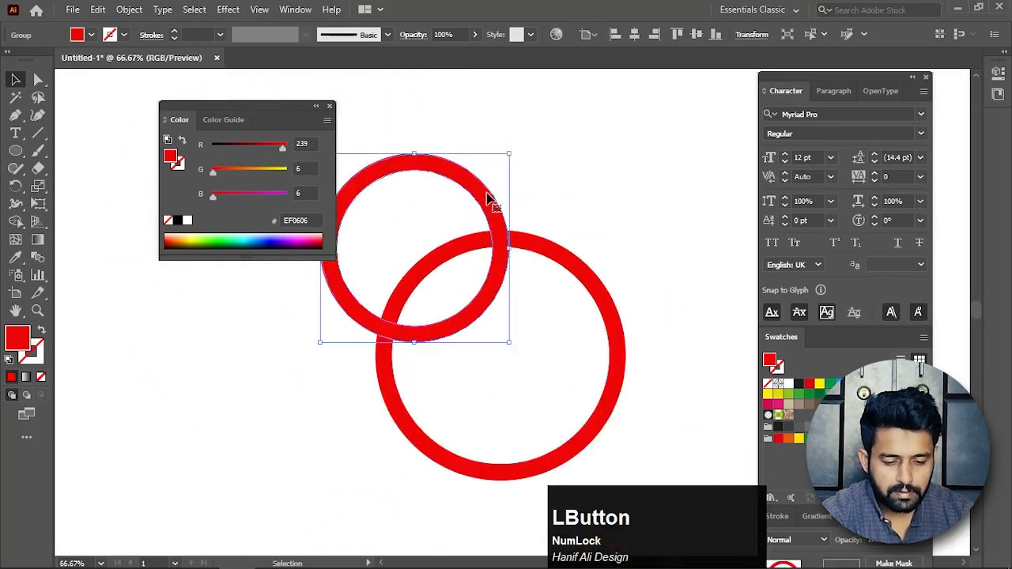
{"action": "left_click", "coordinate": [129, 9]}
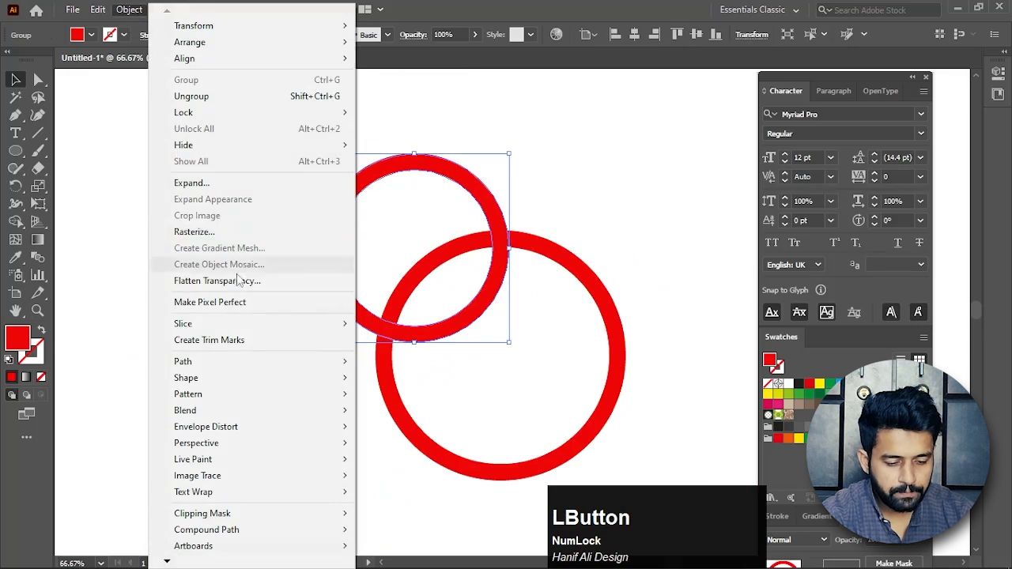
{"action": "mouse_move", "coordinate": [251, 369]}
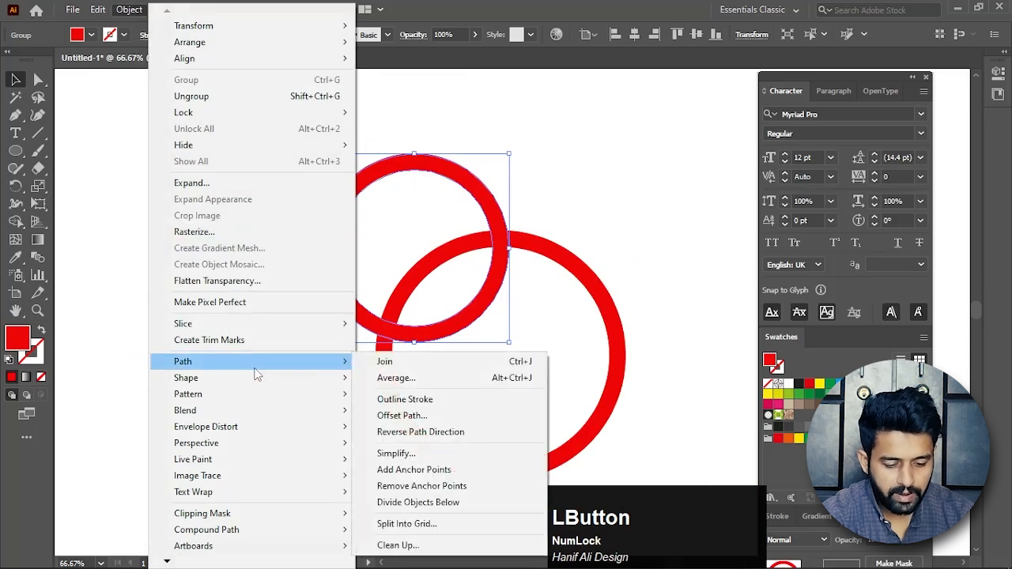
{"action": "left_click", "coordinate": [403, 415]}
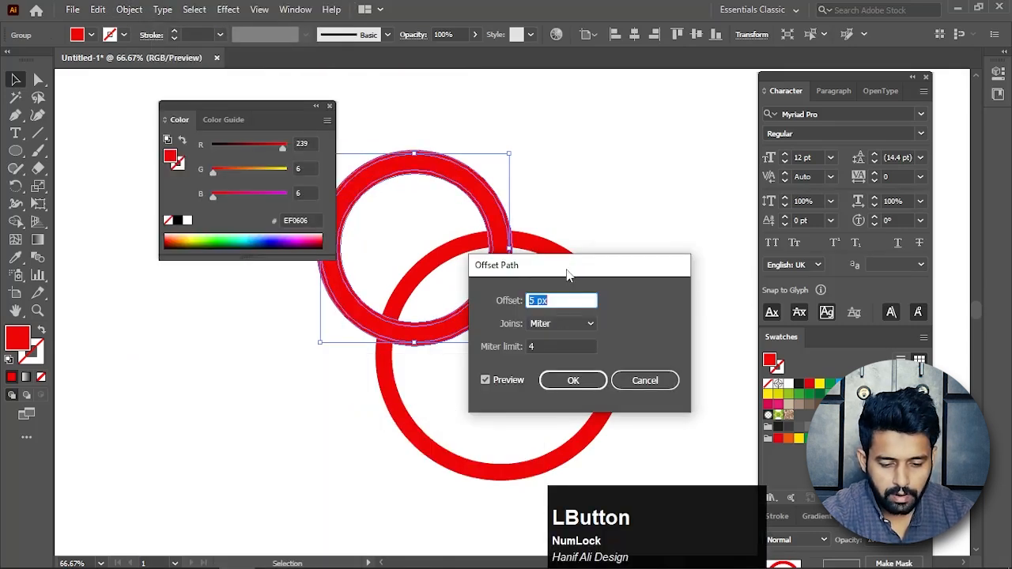
{"action": "left_click_drag", "start_coordinate": [568, 275], "coordinate": [678, 181]}
{"action": "scroll", "coordinate": [677, 212], "scroll_direction": "up", "scroll_amount": 2}
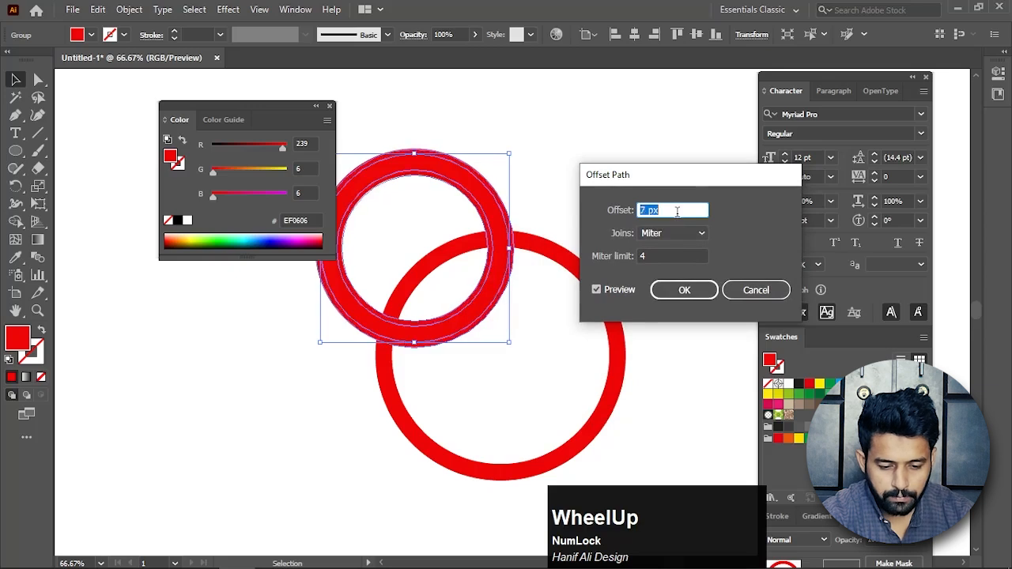
{"action": "scroll", "coordinate": [677, 211], "scroll_direction": "up", "scroll_amount": 2}
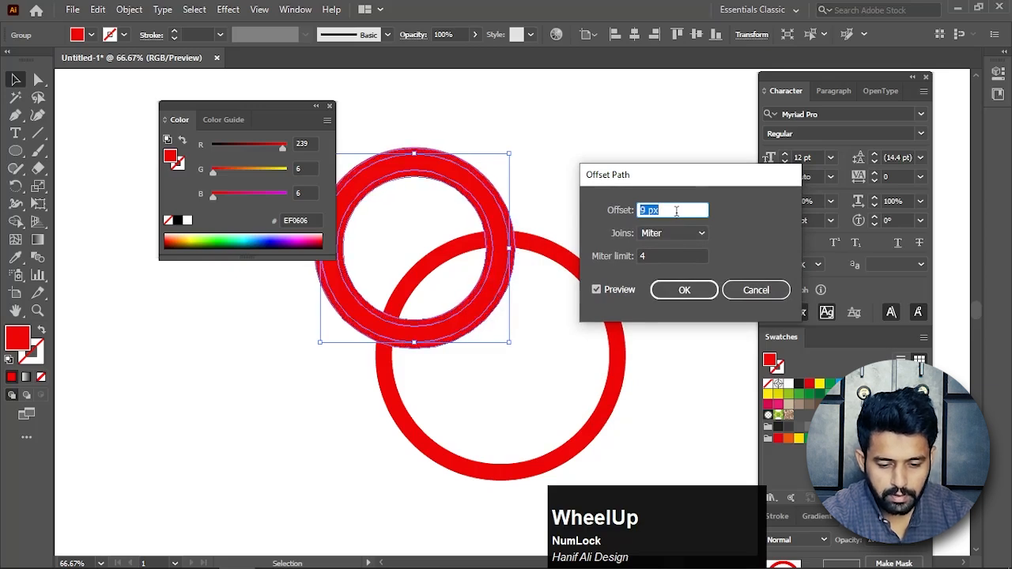
{"action": "scroll", "coordinate": [677, 211], "scroll_direction": "up", "scroll_amount": 1}
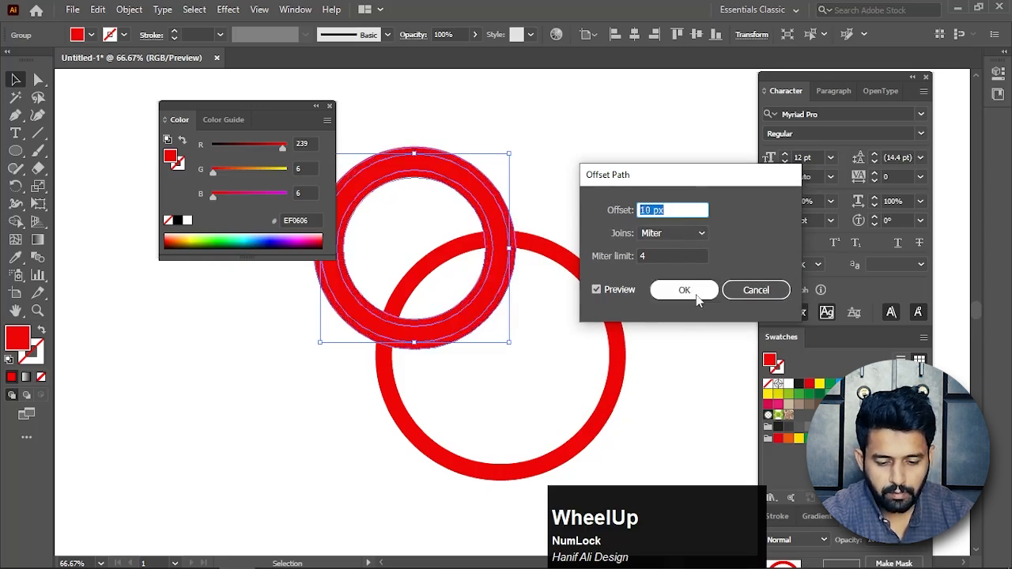
{"action": "left_click", "coordinate": [669, 291]}
Select both rings and use Shape Builder to remove the two offset slivers beside the smaller ring at the upper crossing.
{"action": "left_click_drag", "start_coordinate": [551, 190], "coordinate": [445, 304]}
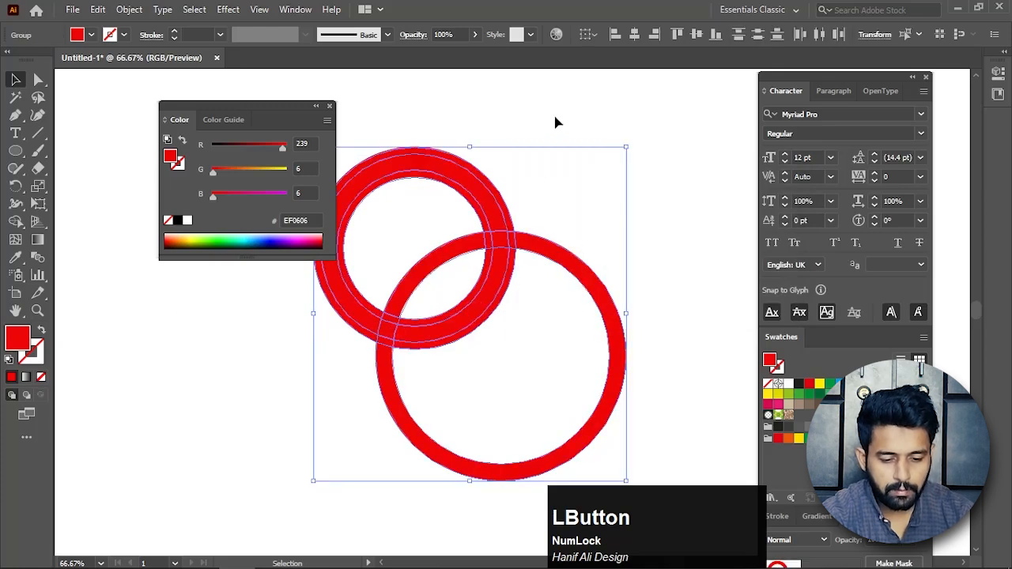
{"action": "left_click", "coordinate": [16, 222]}
{"action": "scroll", "coordinate": [515, 243], "scroll_direction": "up", "scroll_amount": 3}
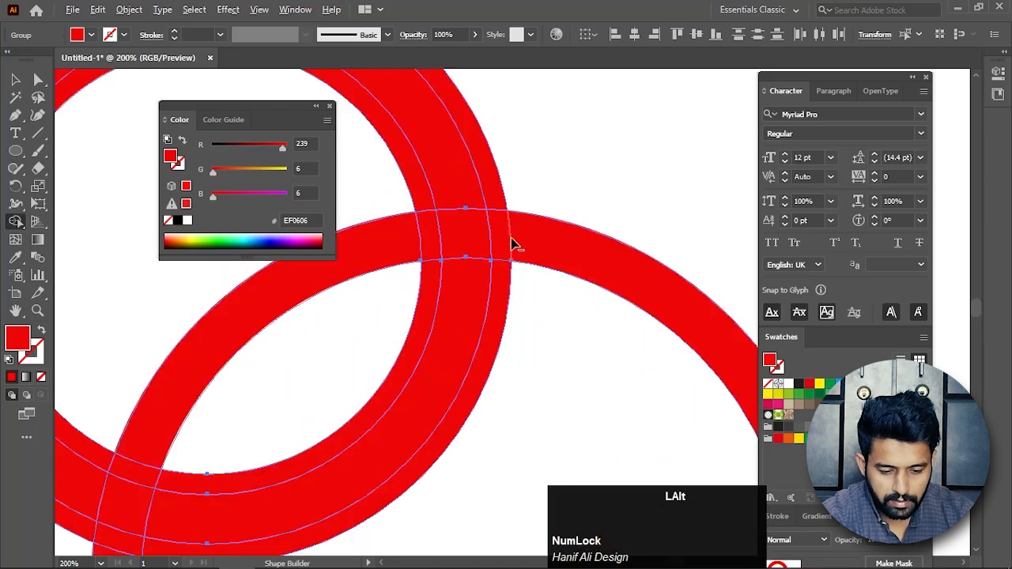
{"action": "left_click", "coordinate": [506, 239], "text": "alt"}
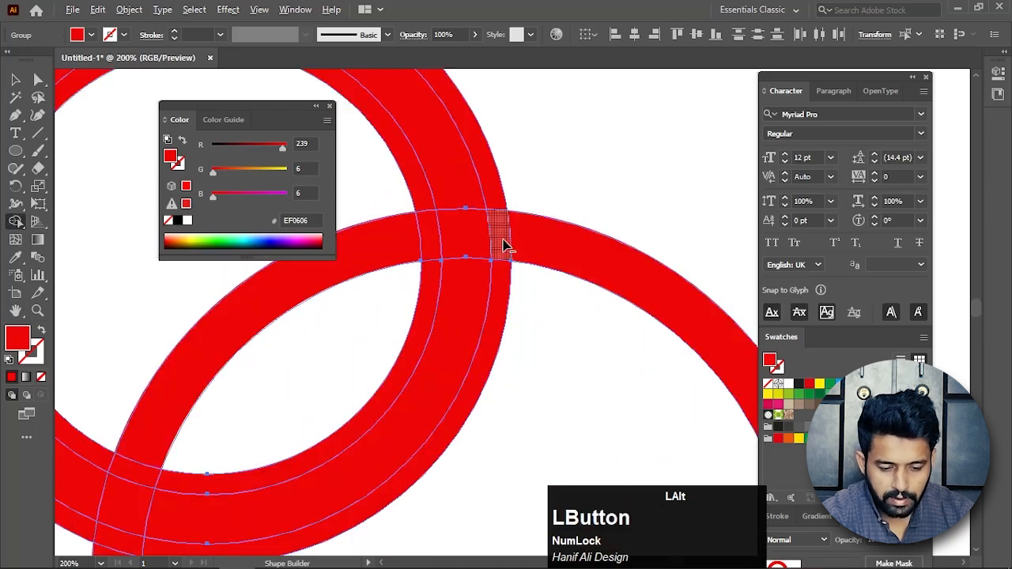
{"action": "left_click", "coordinate": [431, 244], "text": "alt"}
{"action": "scroll", "coordinate": [467, 261], "scroll_direction": "down", "scroll_amount": 3}
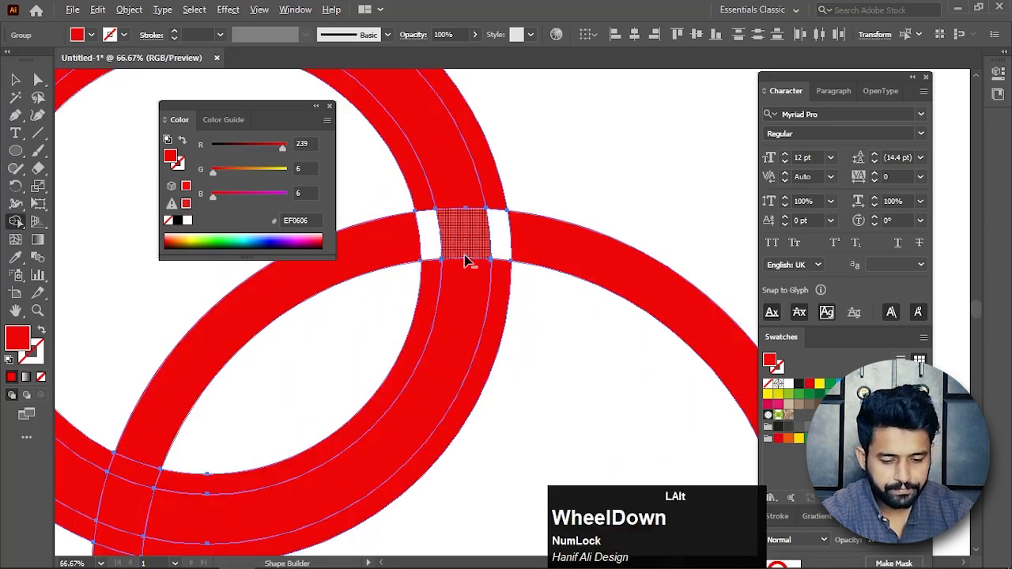
{"action": "scroll", "coordinate": [467, 261], "scroll_direction": "down", "scroll_amount": 2}
Leave Shape Builder for the Selection tool and deselect both rings.
{"action": "left_click", "coordinate": [16, 79]}
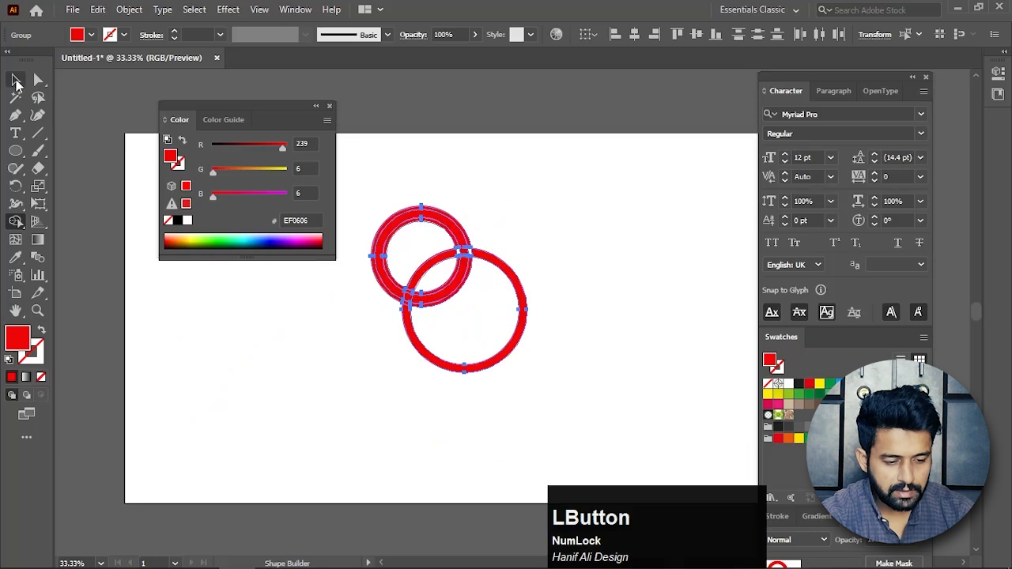
{"action": "left_click", "coordinate": [592, 204]}
{"action": "scroll", "coordinate": [487, 226], "scroll_direction": "up", "scroll_amount": 1}
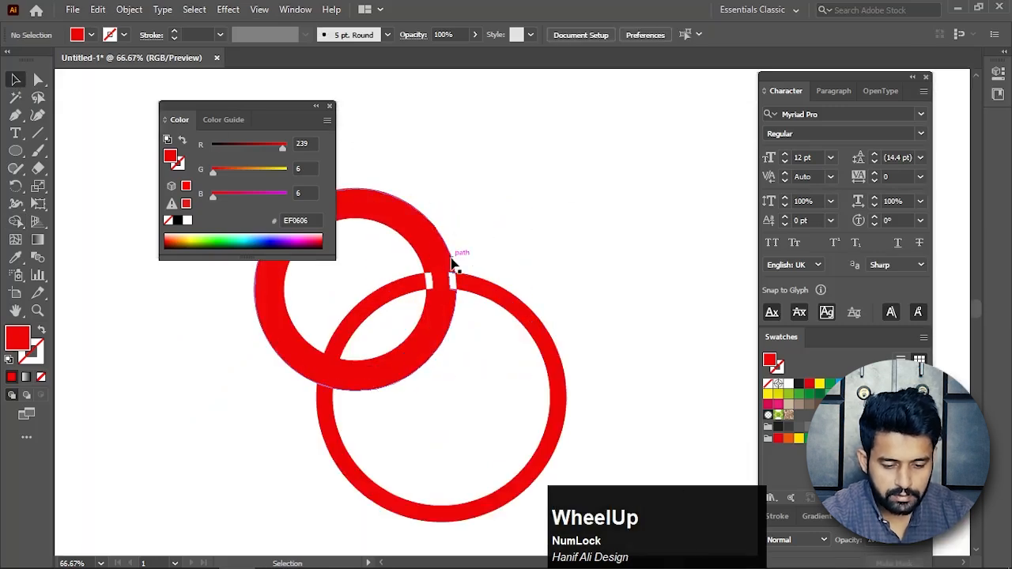
{"action": "left_click", "coordinate": [454, 263]}
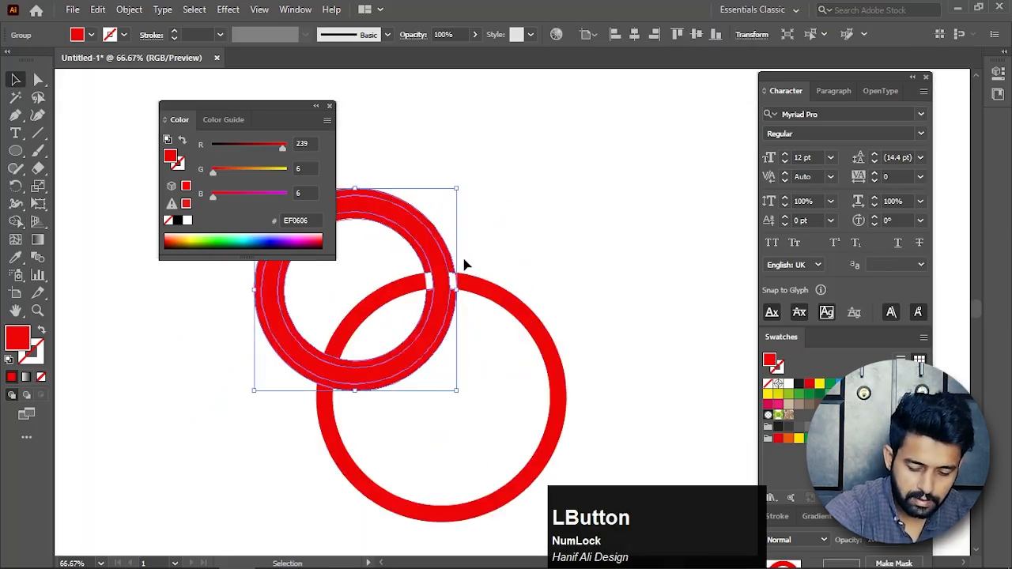
{"action": "key", "text": "Delete"}
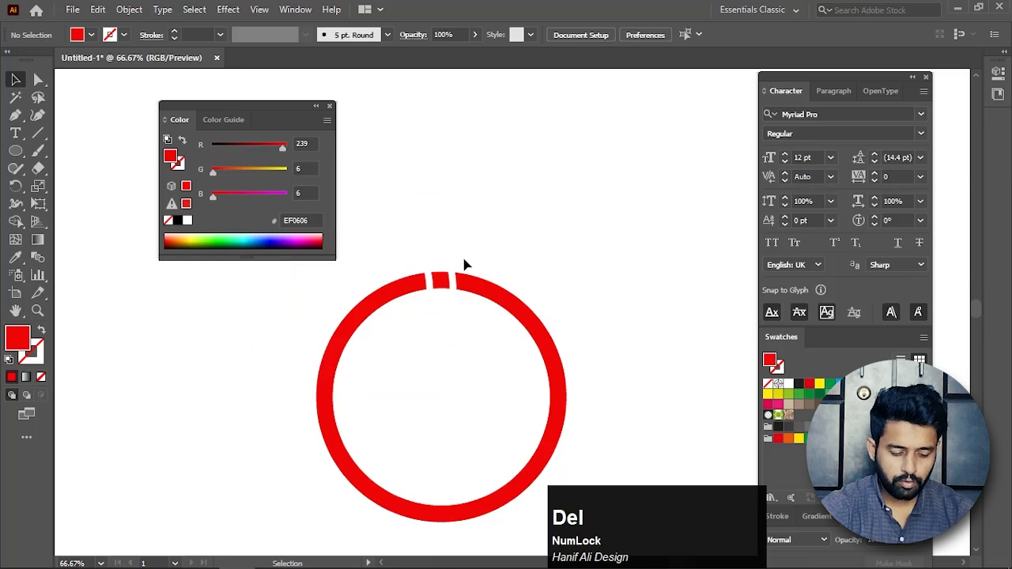
{"action": "key", "text": "ctrl+z"}
{"action": "left_click", "coordinate": [464, 267]}
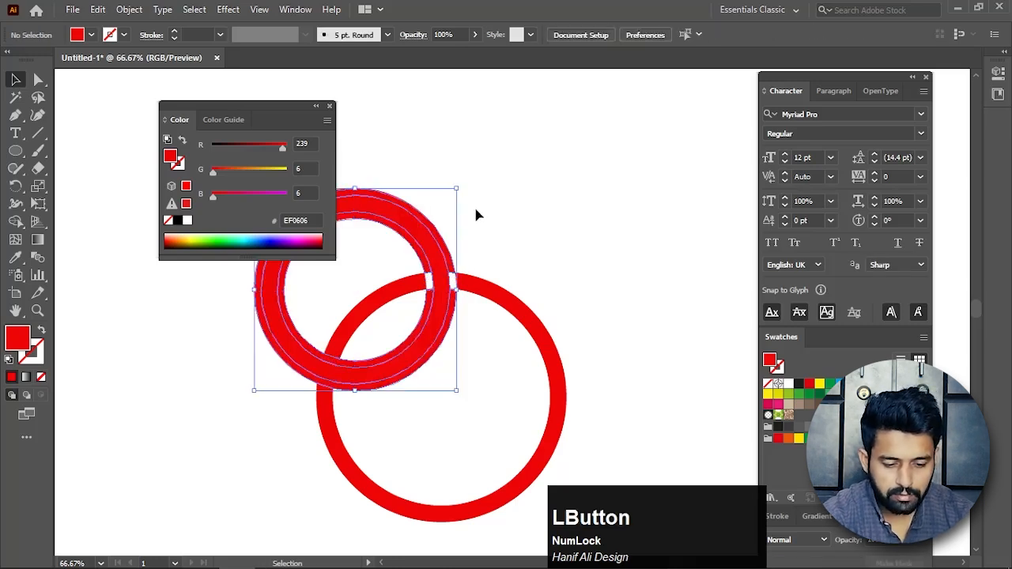
Ungroup the smaller ring from its offset copy and delete the wider offset ring.
{"action": "left_click_drag", "start_coordinate": [477, 206], "coordinate": [425, 233]}
{"action": "right_click", "coordinate": [425, 232]}
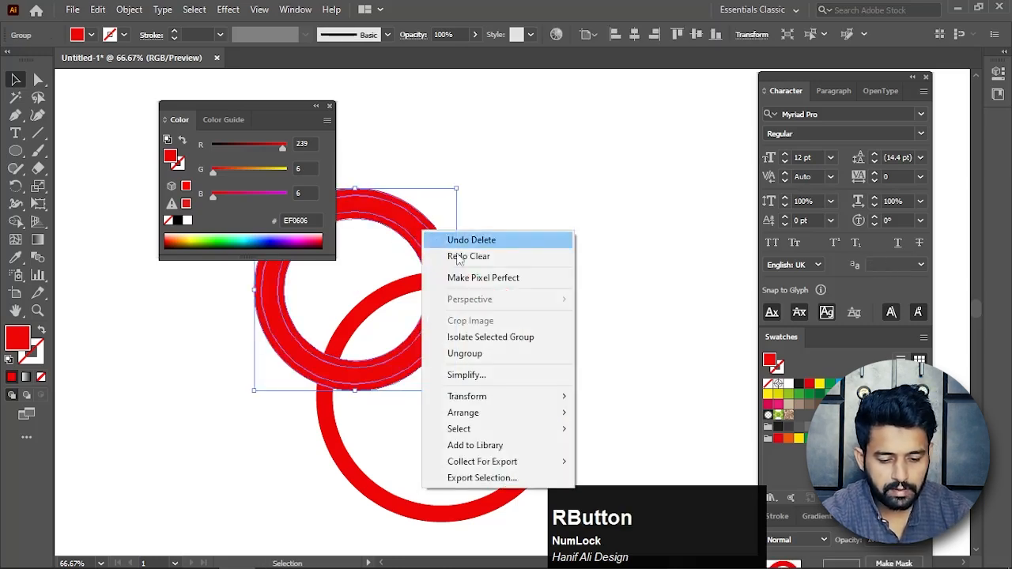
{"action": "left_click", "coordinate": [471, 360]}
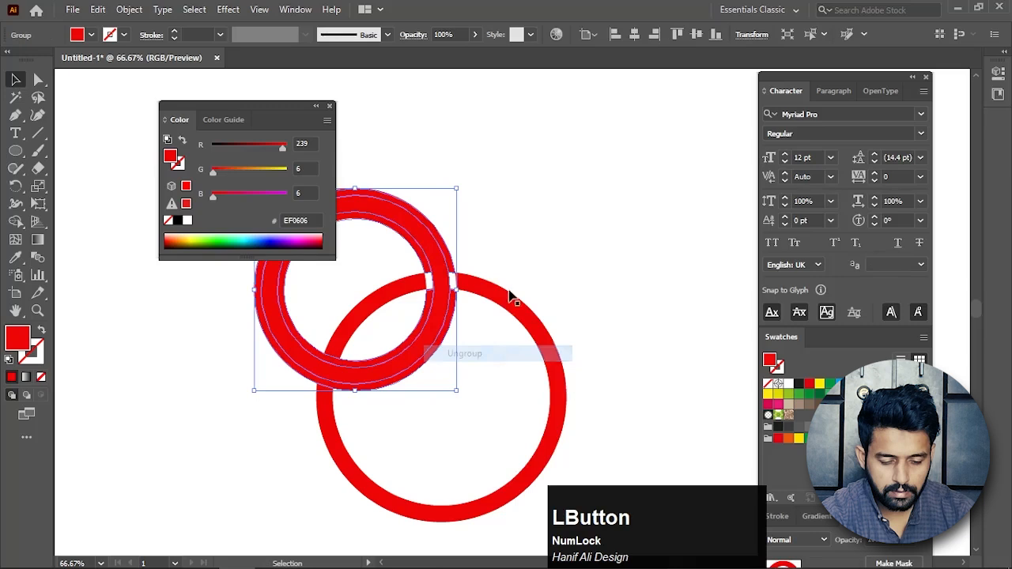
{"action": "left_click", "coordinate": [549, 215]}
{"action": "left_click", "coordinate": [451, 255]}
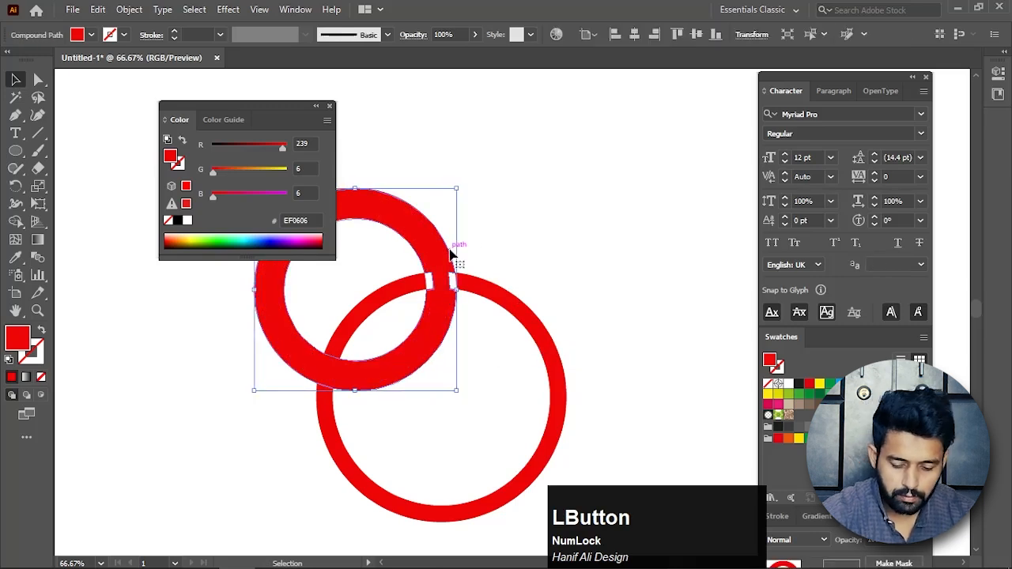
{"action": "key", "text": "Delete"}
Apply Offset Path to the larger ring with a 10 px offset, Miter joins and a miter limit of 4.
{"action": "left_click", "coordinate": [472, 260]}
{"action": "key", "text": "space"}
{"action": "left_click_drag", "start_coordinate": [472, 261], "coordinate": [565, 207]}
{"action": "left_click", "coordinate": [577, 215]}
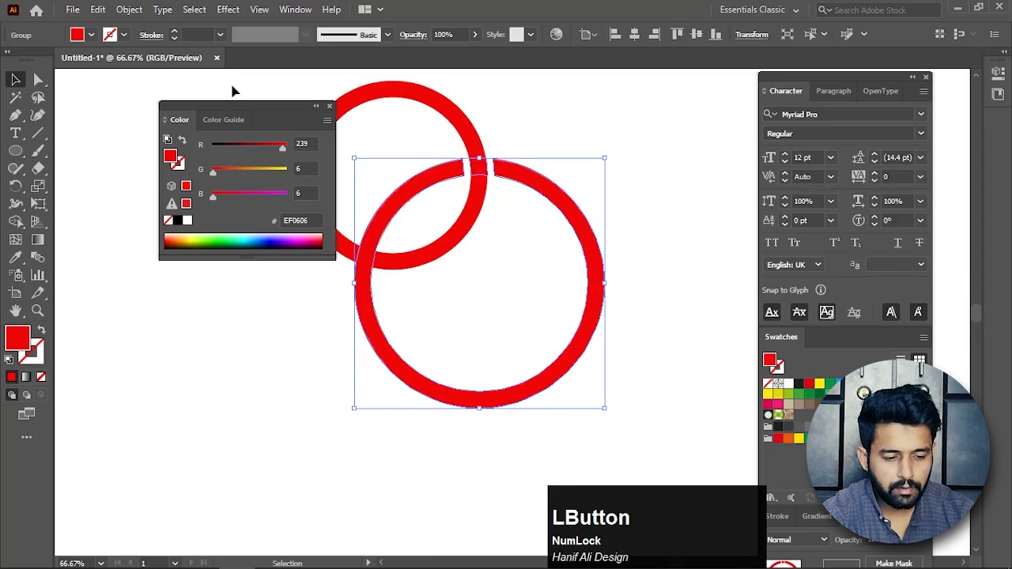
{"action": "left_click", "coordinate": [129, 11]}
{"action": "mouse_move", "coordinate": [300, 366]}
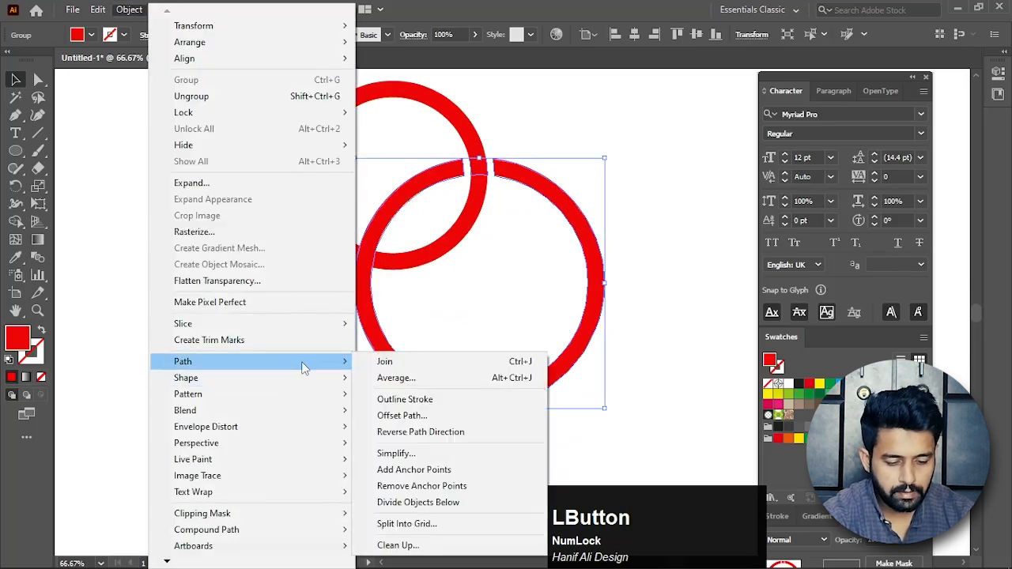
{"action": "left_click", "coordinate": [405, 417]}
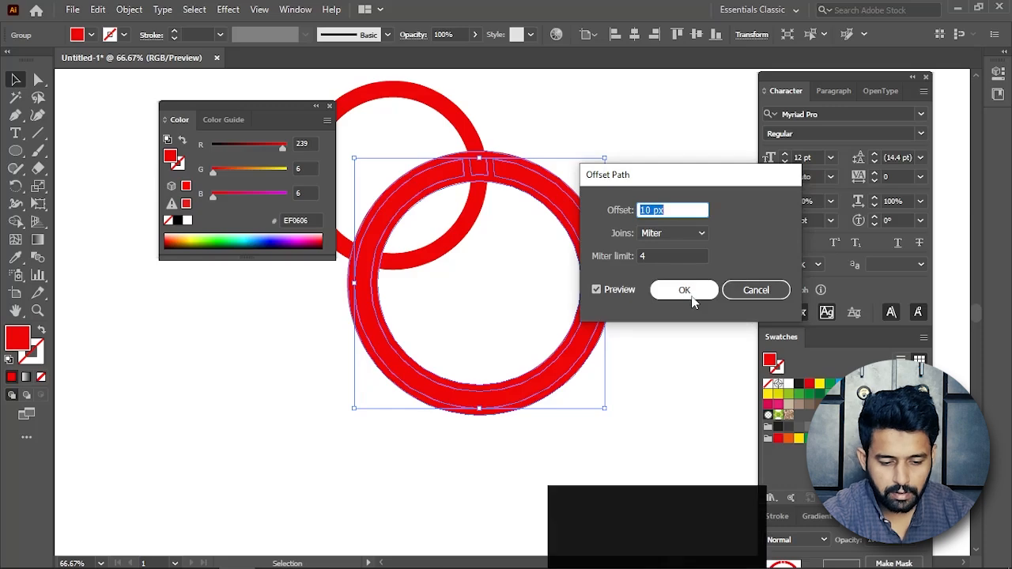
{"action": "left_click", "coordinate": [690, 296]}
Select both rings and use Shape Builder to remove the two offset slivers beside the larger ring at the lower-left crossing.
{"action": "key", "text": "space"}
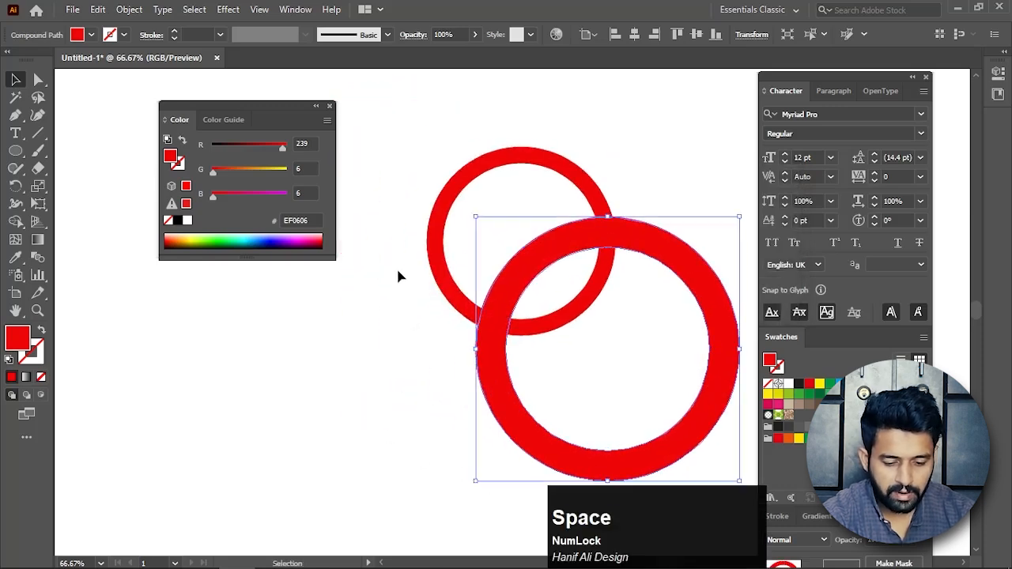
{"action": "left_click_drag", "start_coordinate": [398, 266], "coordinate": [589, 381]}
{"action": "left_click", "coordinate": [15, 222]}
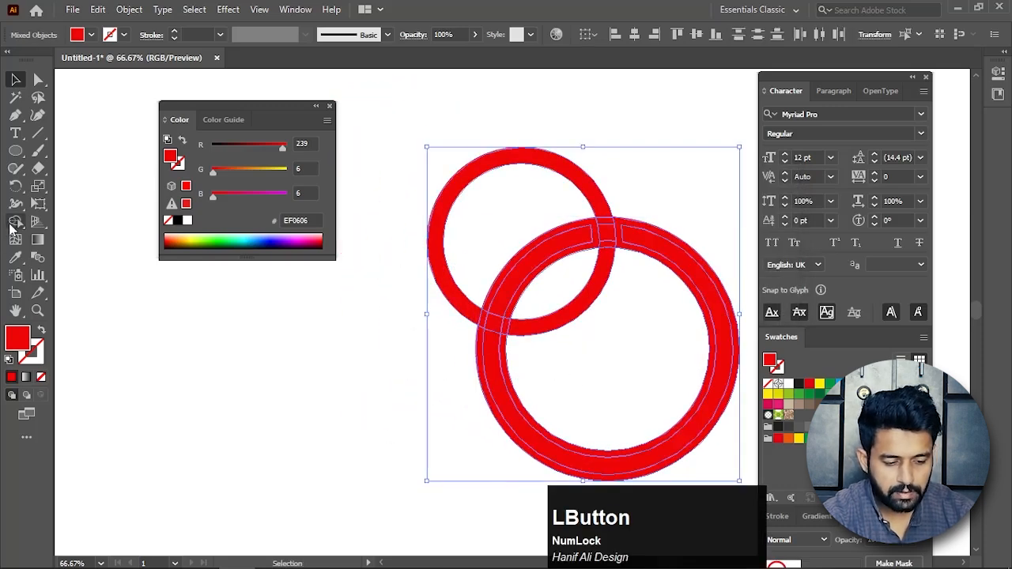
{"action": "scroll", "coordinate": [508, 323], "scroll_direction": "up", "scroll_amount": 3}
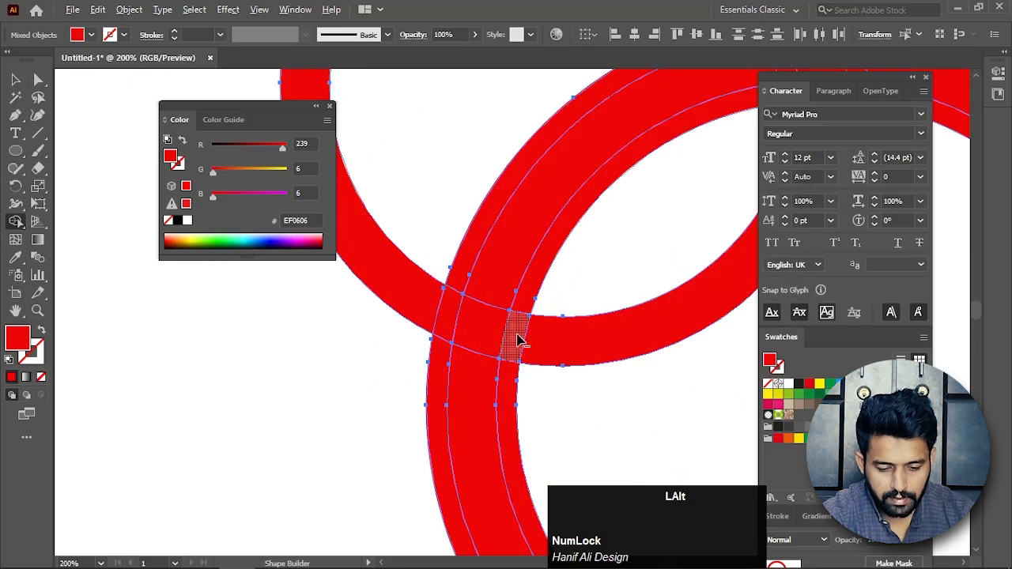
{"action": "left_click", "coordinate": [515, 337], "text": "alt"}
{"action": "left_click", "coordinate": [447, 320], "text": "alt"}
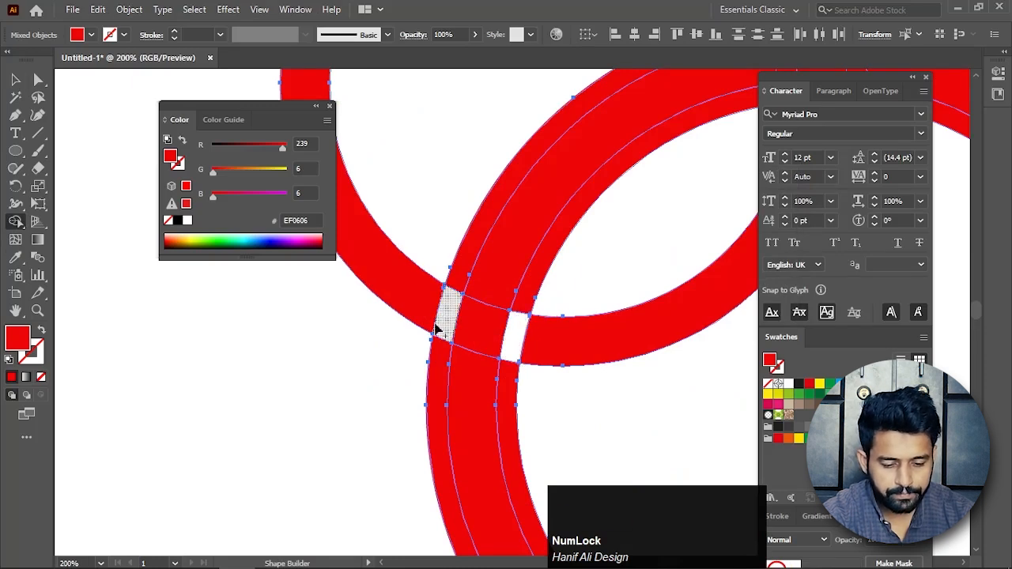
Ungroup the larger ring from its offset copy and delete the wider offset ring.
{"action": "left_click", "coordinate": [15, 79]}
{"action": "left_click", "coordinate": [234, 334]}
{"action": "scroll", "coordinate": [231, 336], "scroll_direction": "down", "scroll_amount": 3}
{"action": "left_click_drag", "start_coordinate": [273, 333], "coordinate": [122, 83]}
{"action": "left_click_drag", "start_coordinate": [429, 195], "coordinate": [554, 301]}
{"action": "left_click_drag", "start_coordinate": [600, 210], "coordinate": [522, 273]}
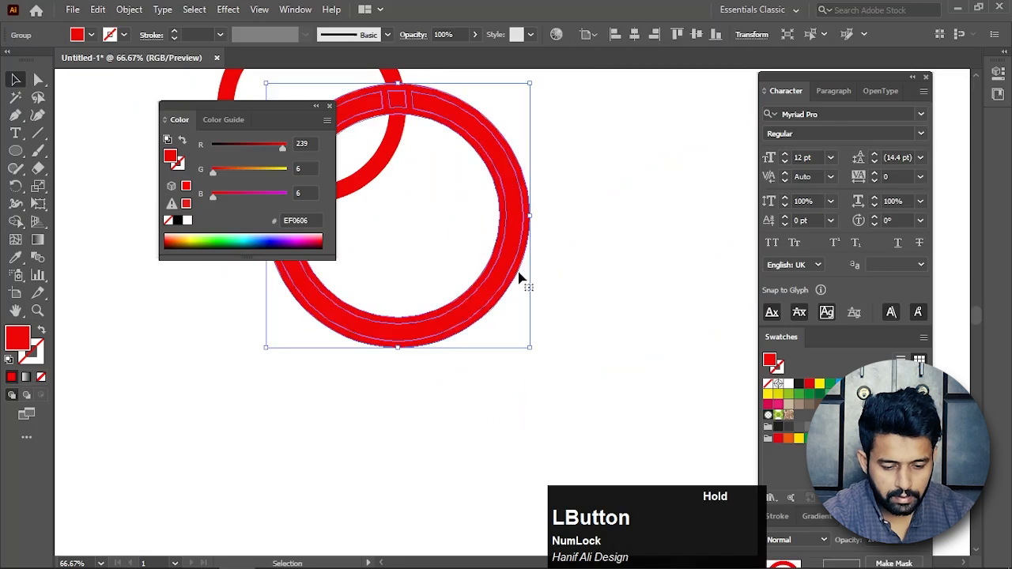
{"action": "key", "text": "ctrl+shift+g"}
{"action": "left_click", "coordinate": [622, 290]}
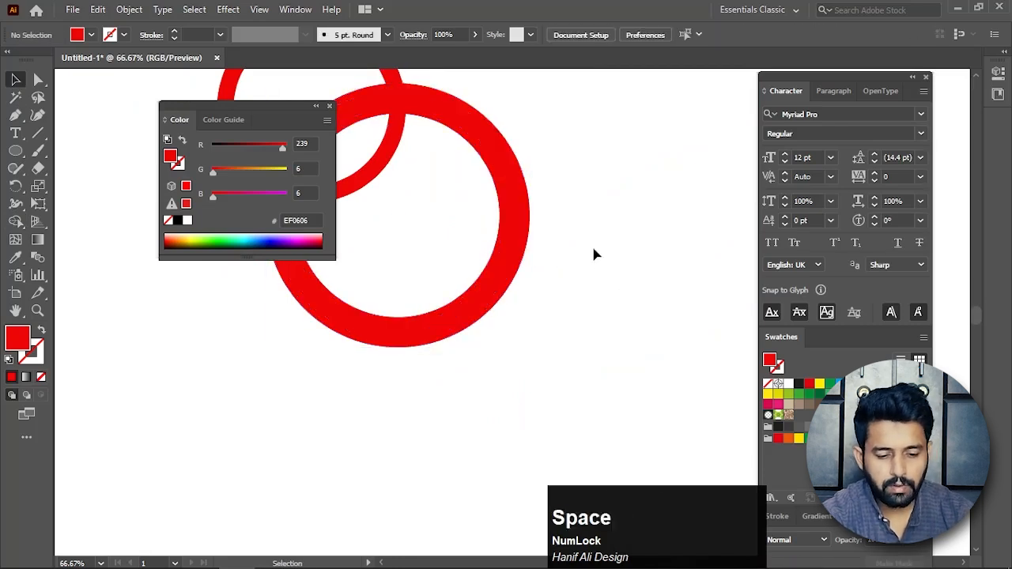
{"action": "left_click_drag", "start_coordinate": [595, 249], "coordinate": [636, 274]}
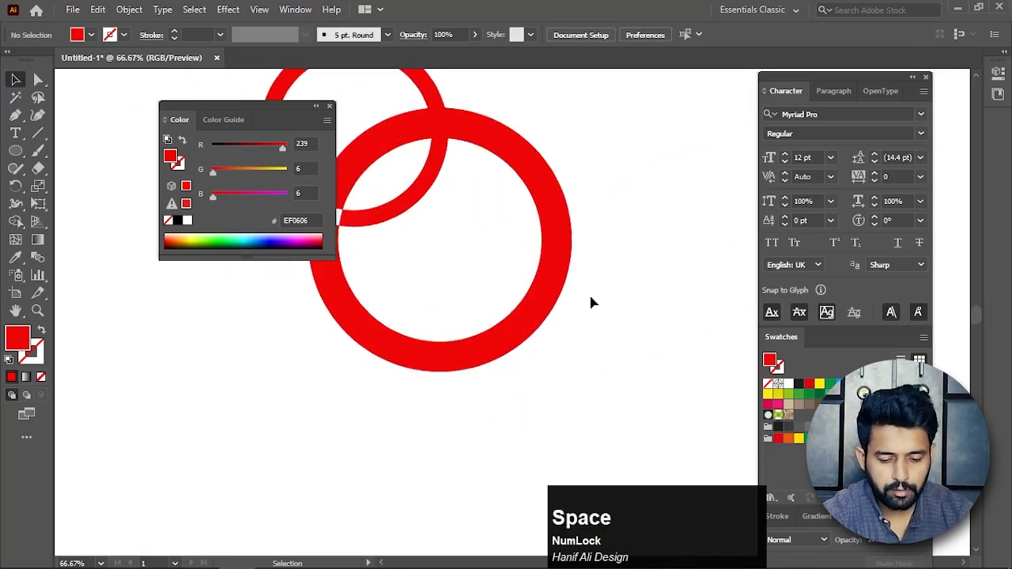
{"action": "left_click", "coordinate": [552, 318]}
{"action": "key", "text": "Delete"}
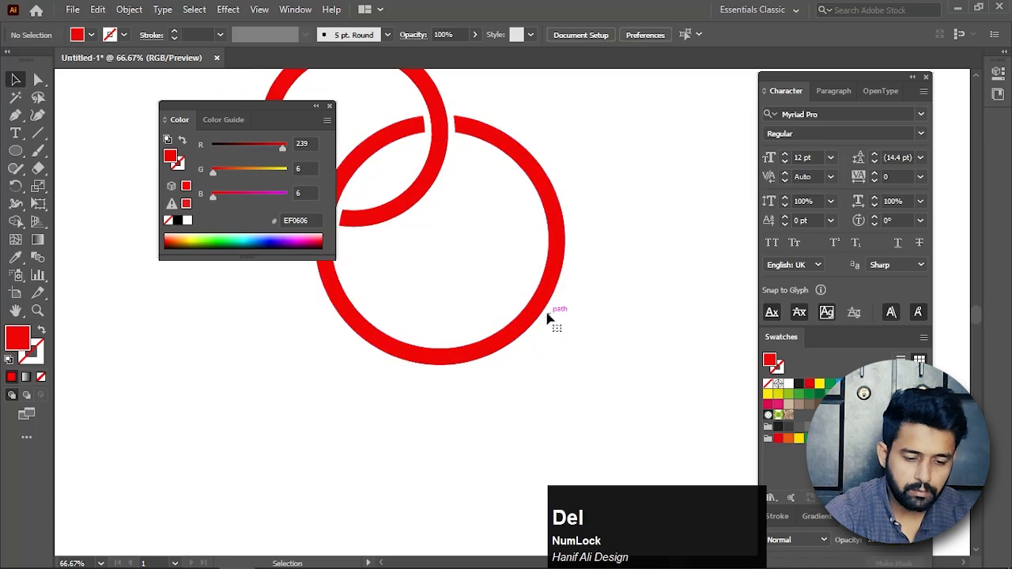
Copy both interlocking rings and switch to Photoshop.
{"action": "key", "text": "ctrl+minus"}
{"action": "left_click_drag", "start_coordinate": [451, 292], "coordinate": [453, 345]}
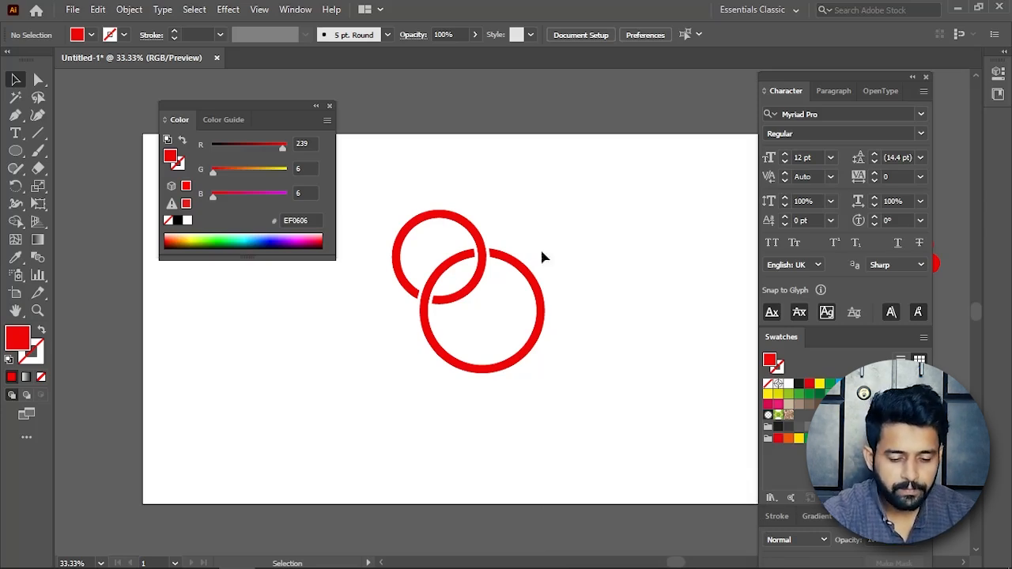
{"action": "left_click_drag", "start_coordinate": [585, 177], "coordinate": [368, 388]}
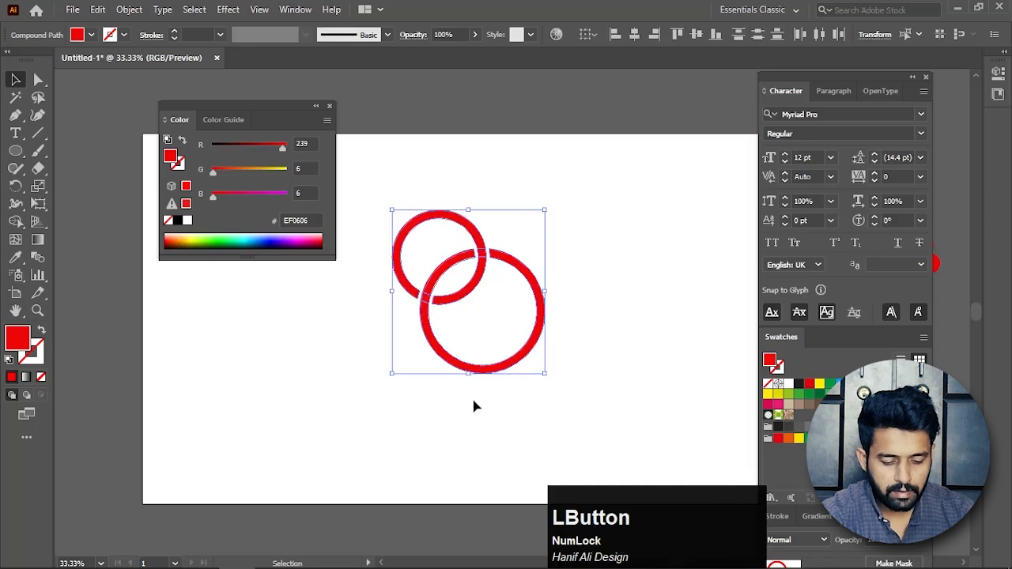
{"action": "key", "text": "ctrl+c"}
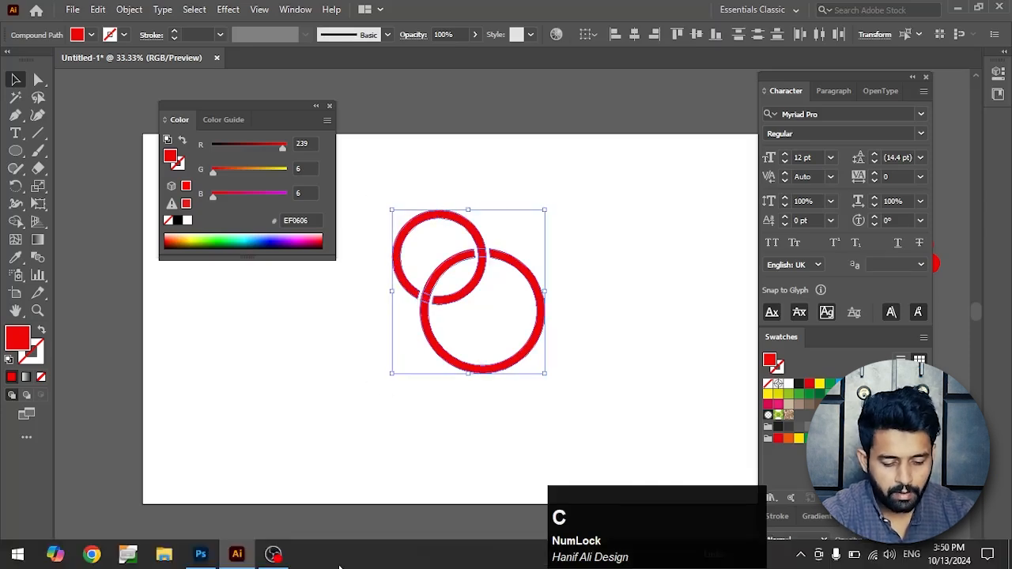
{"action": "left_click", "coordinate": [200, 554]}
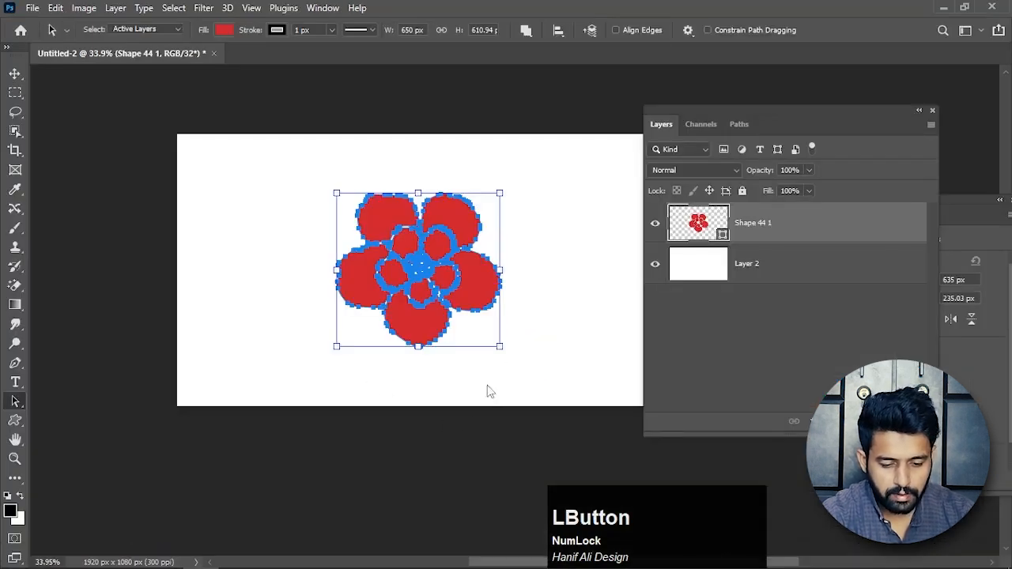
Delete the flower layer Shape 44 1 from the document, keeping the white Layer 2.
{"action": "left_click", "coordinate": [769, 227]}
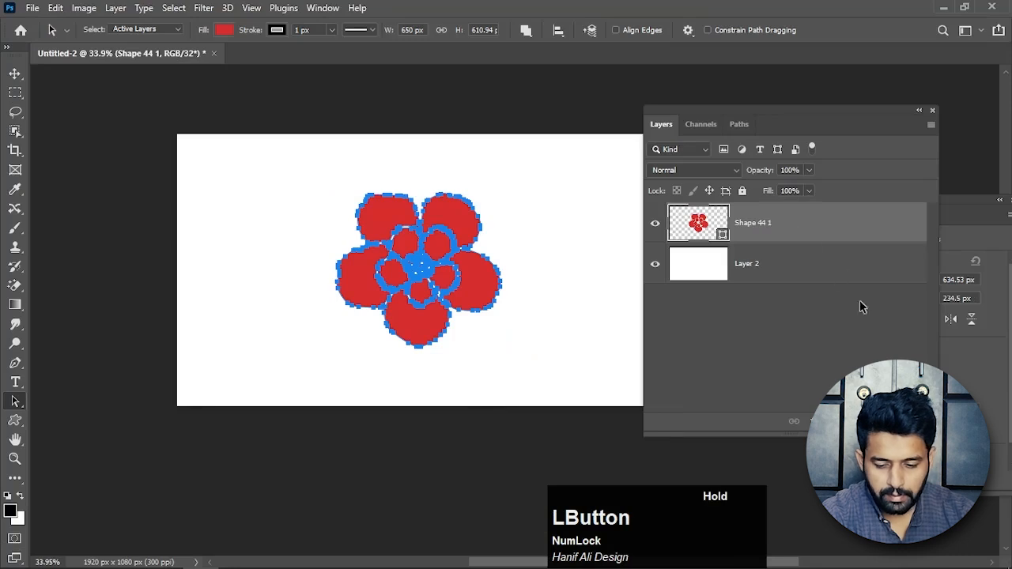
{"action": "left_click", "coordinate": [16, 76]}
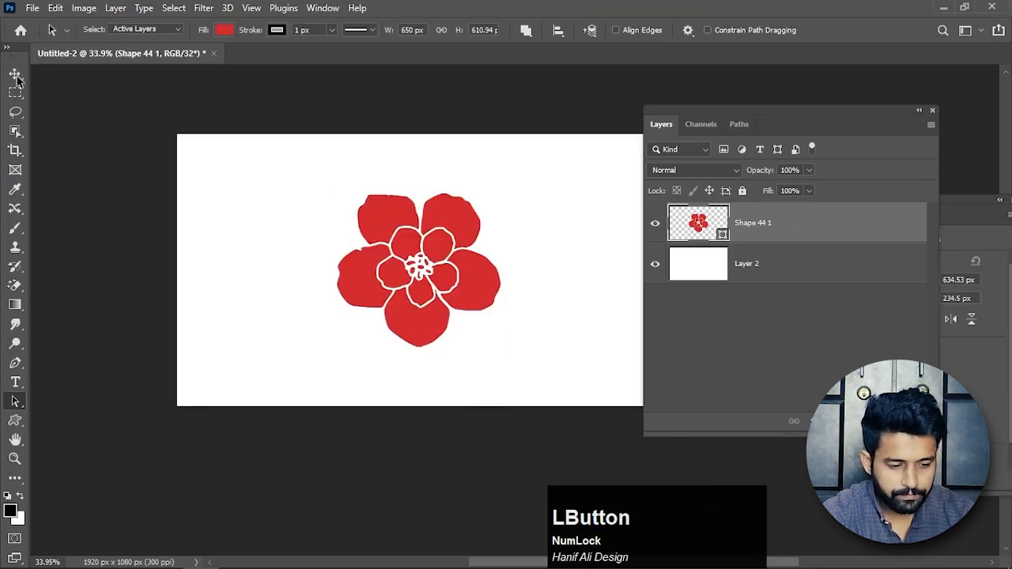
{"action": "left_click", "coordinate": [16, 76]}
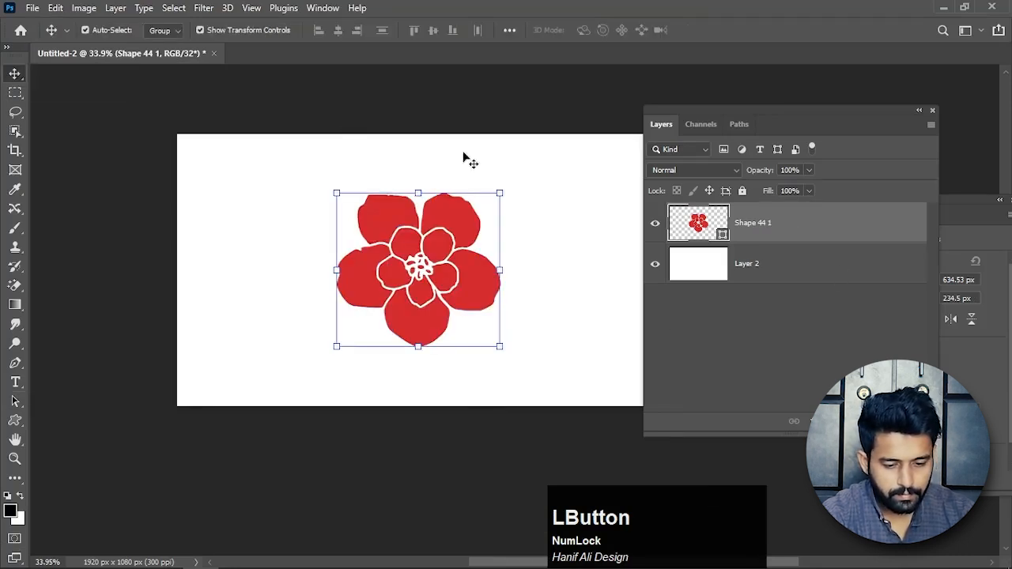
{"action": "left_click_drag", "start_coordinate": [807, 246], "coordinate": [559, 378]}
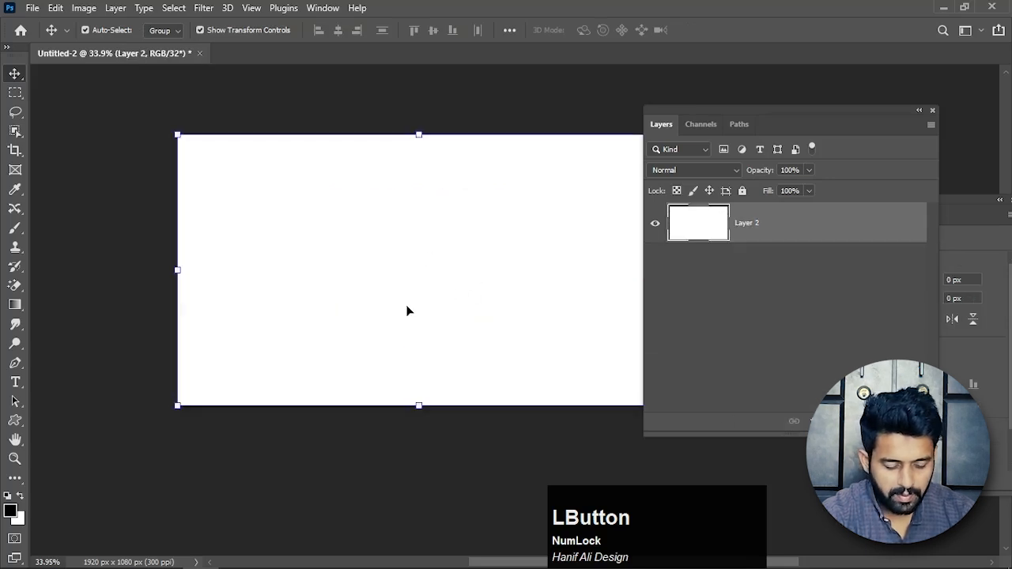
Paste the copied rings into the document as a Shape Layer.
{"action": "key", "text": "ctrl+v"}
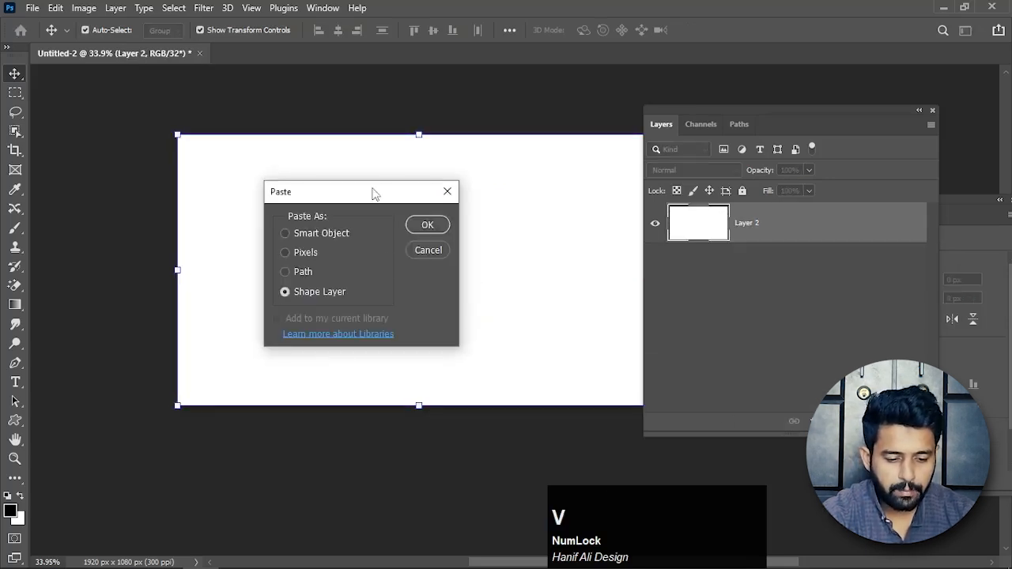
{"action": "left_click_drag", "start_coordinate": [375, 194], "coordinate": [402, 167]}
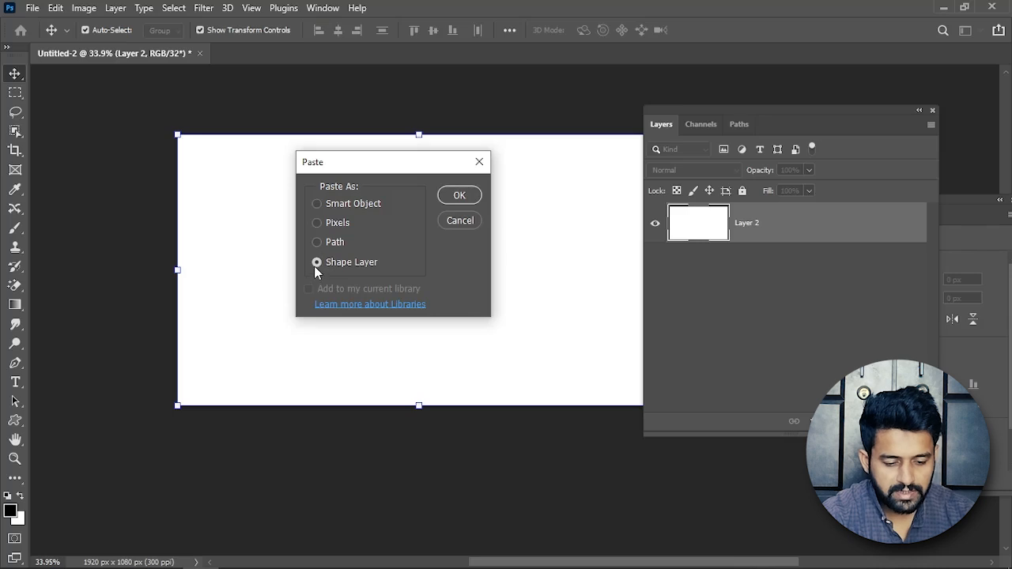
{"action": "left_click", "coordinate": [460, 197]}
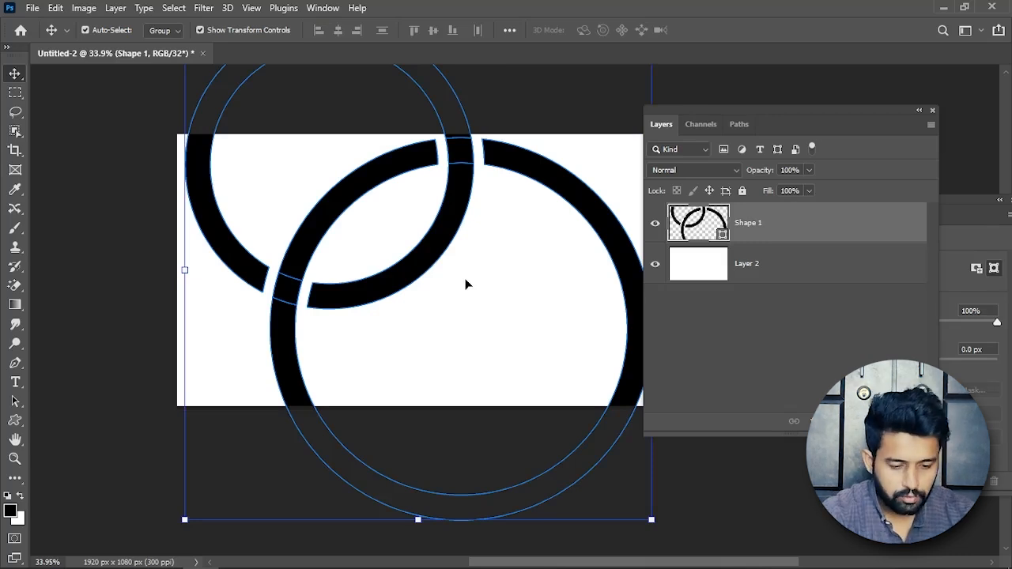
Scale the pasted rings down to about 24.56% around their centre, apply the transform and select the white Layer 2.
{"action": "scroll", "coordinate": [484, 289], "scroll_direction": "down", "scroll_amount": 2, "text": "alt"}
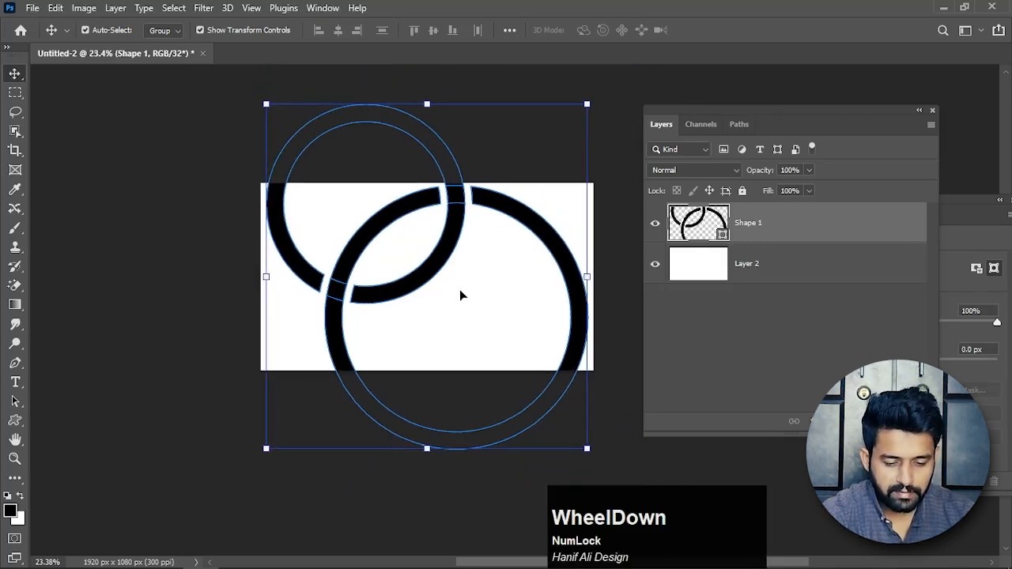
{"action": "left_click", "coordinate": [587, 449], "text": "alt"}
{"action": "left_click_drag", "start_coordinate": [588, 449], "coordinate": [479, 307]}
{"action": "left_click", "coordinate": [510, 303]}
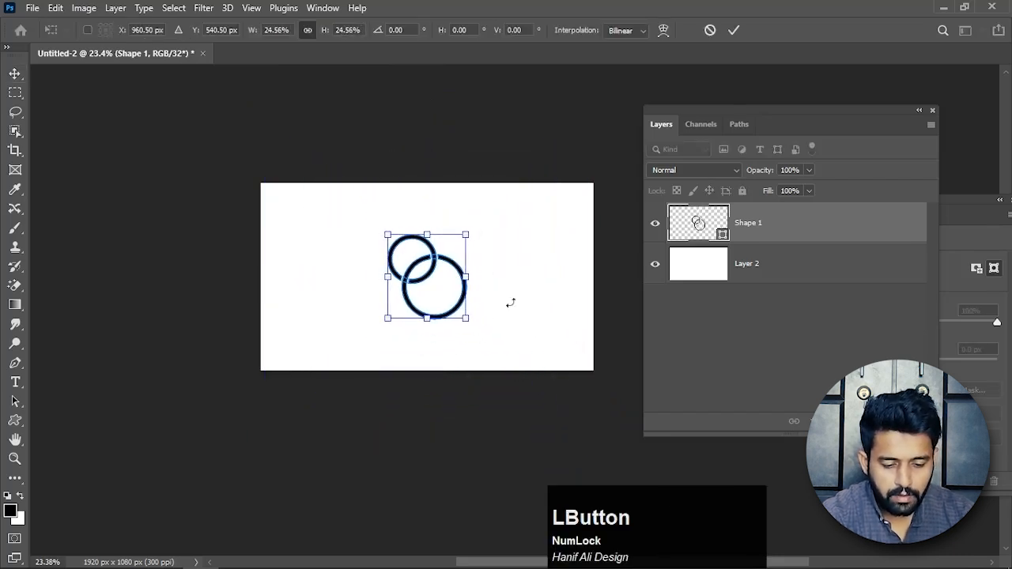
{"action": "key", "text": "Return"}
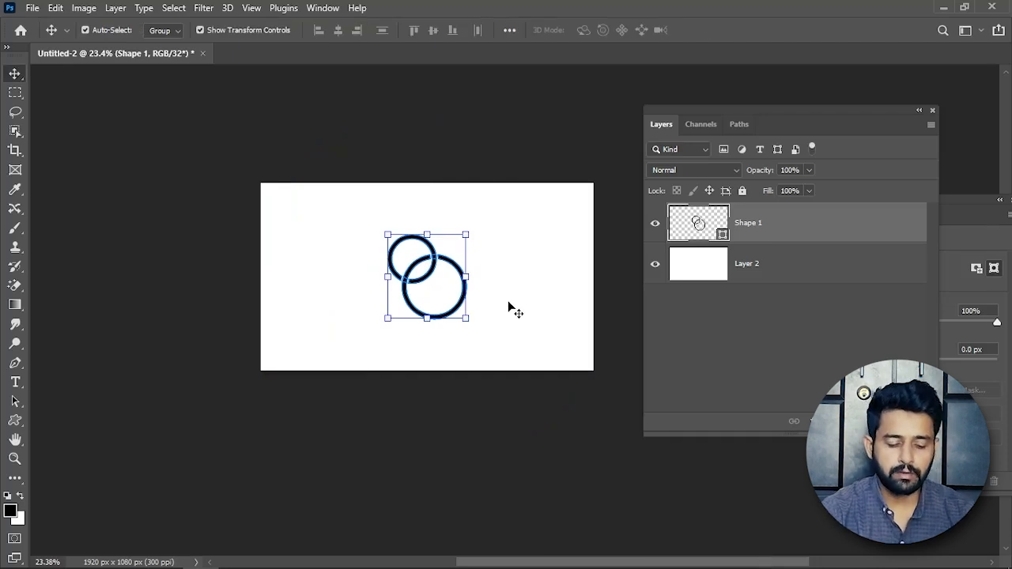
{"action": "scroll", "coordinate": [509, 303], "scroll_direction": "up", "scroll_amount": 2, "text": "alt"}
{"action": "left_click", "coordinate": [483, 314]}
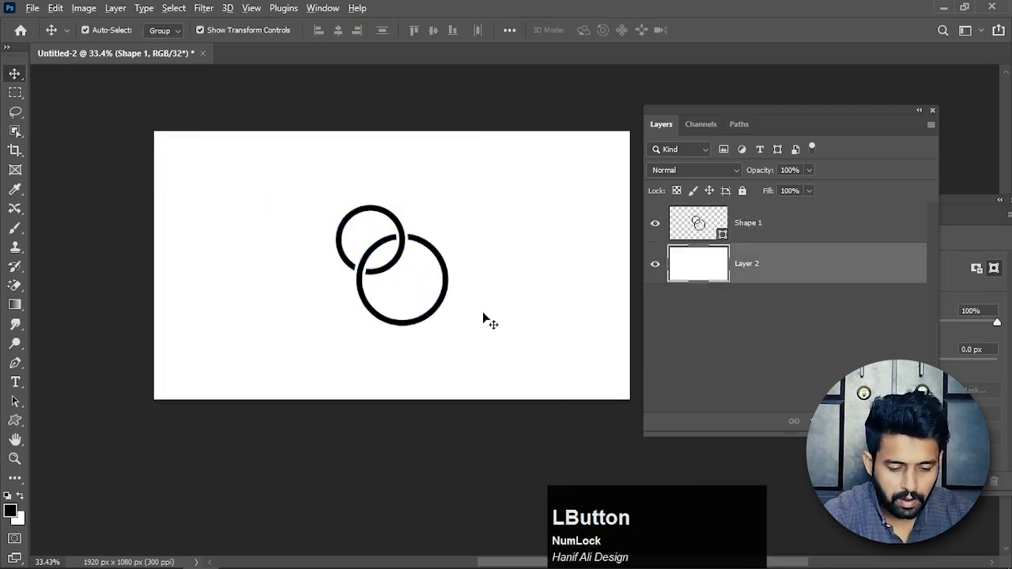
{"action": "left_click_drag", "start_coordinate": [491, 316], "coordinate": [535, 336]}
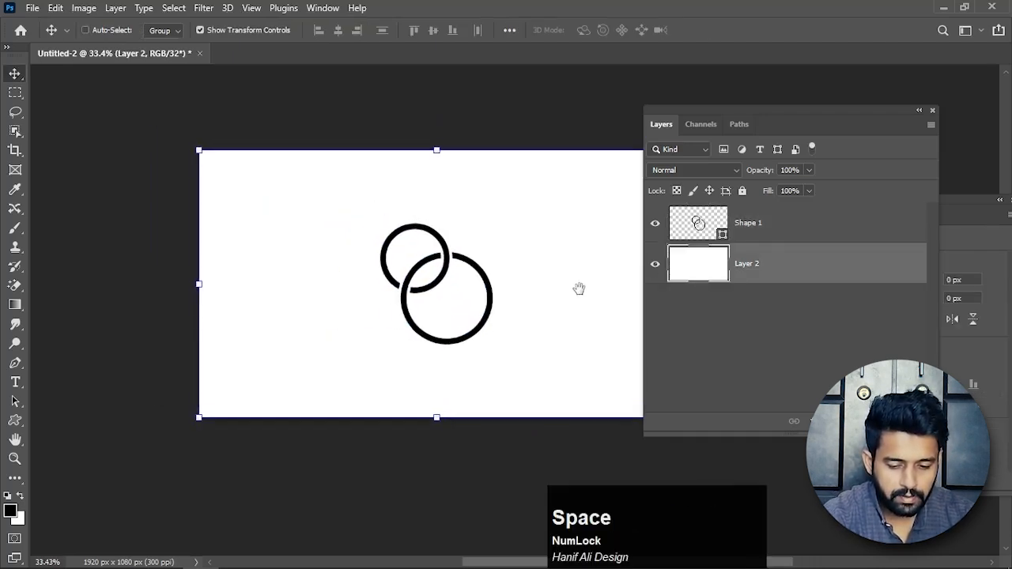
Define the interlocking rings path of the Shape 1 layer as a custom shape named icon.
{"action": "left_click", "coordinate": [773, 231]}
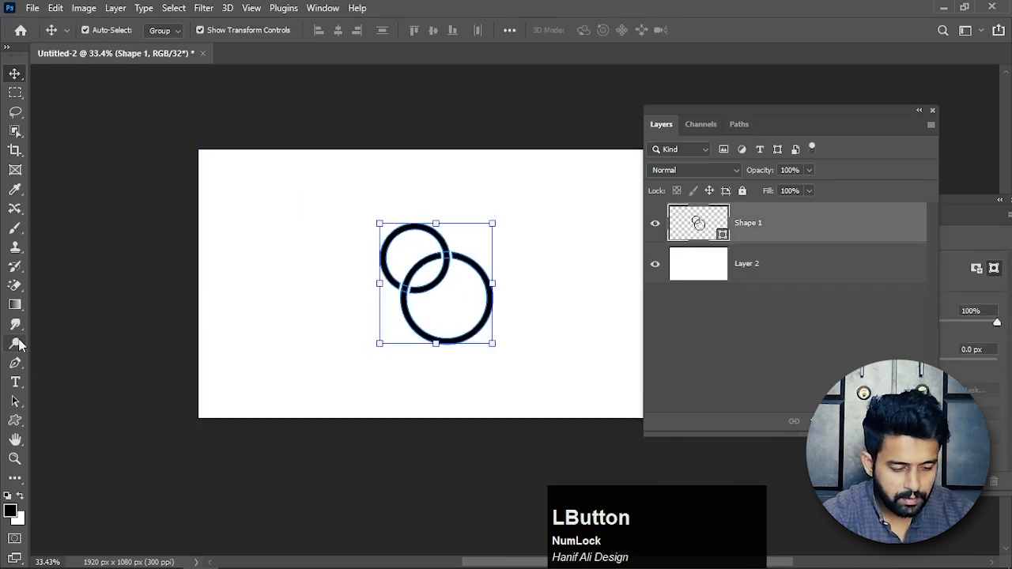
{"action": "left_click_drag", "start_coordinate": [15, 402], "coordinate": [45, 409]}
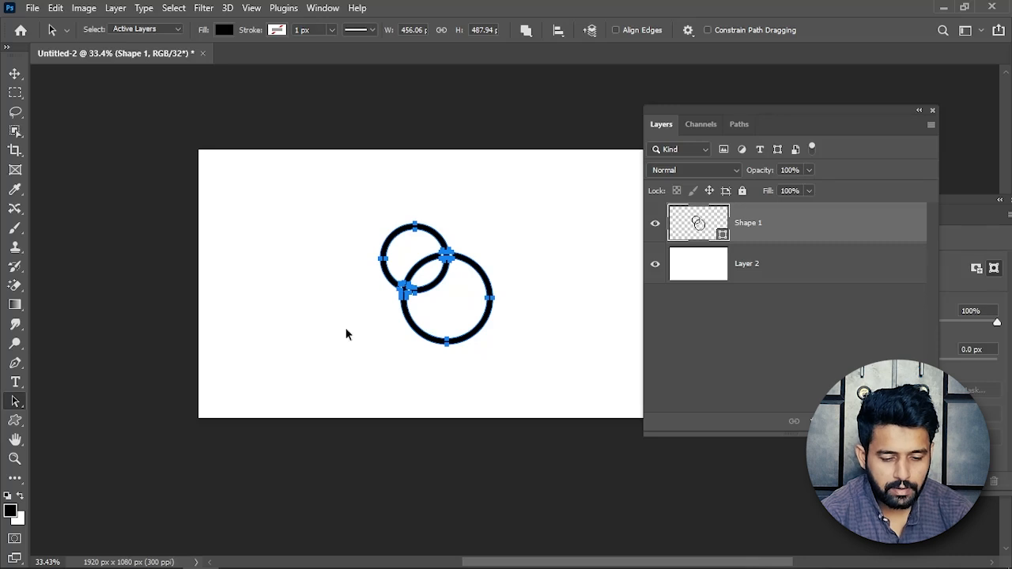
{"action": "left_click_drag", "start_coordinate": [332, 206], "coordinate": [519, 364]}
{"action": "right_click", "coordinate": [489, 288]}
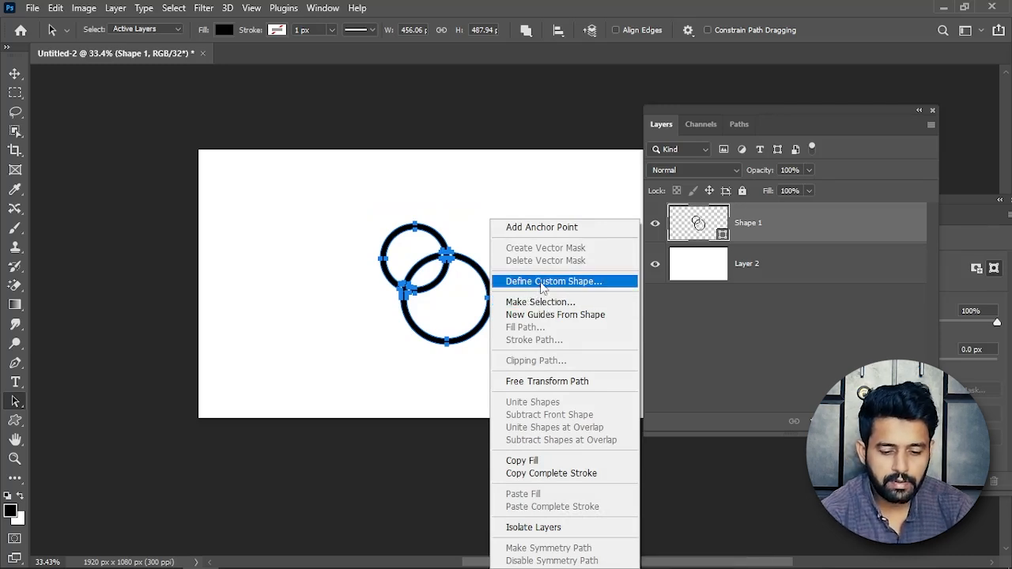
{"action": "left_click", "coordinate": [542, 281]}
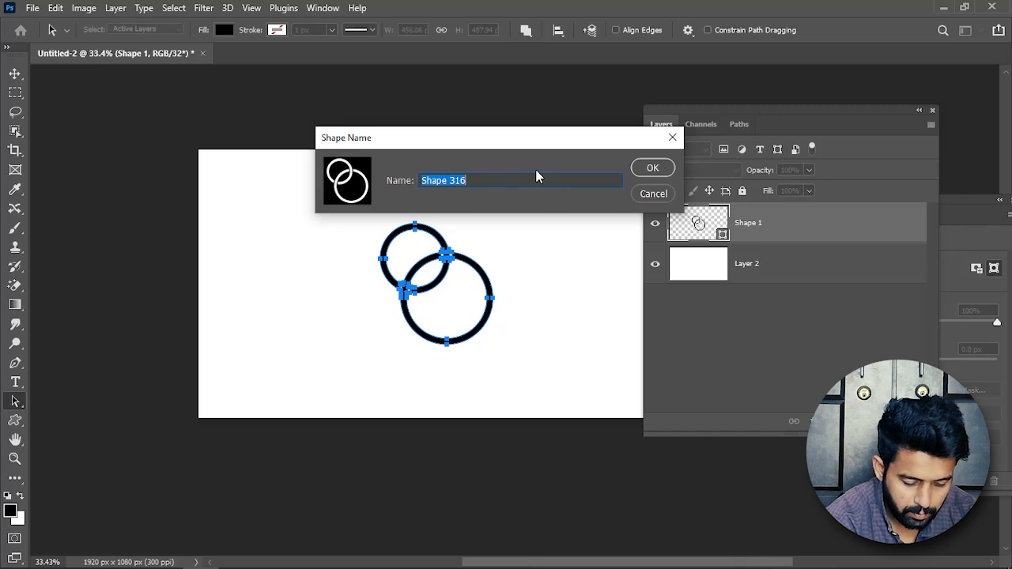
{"action": "type", "text": "icon"}
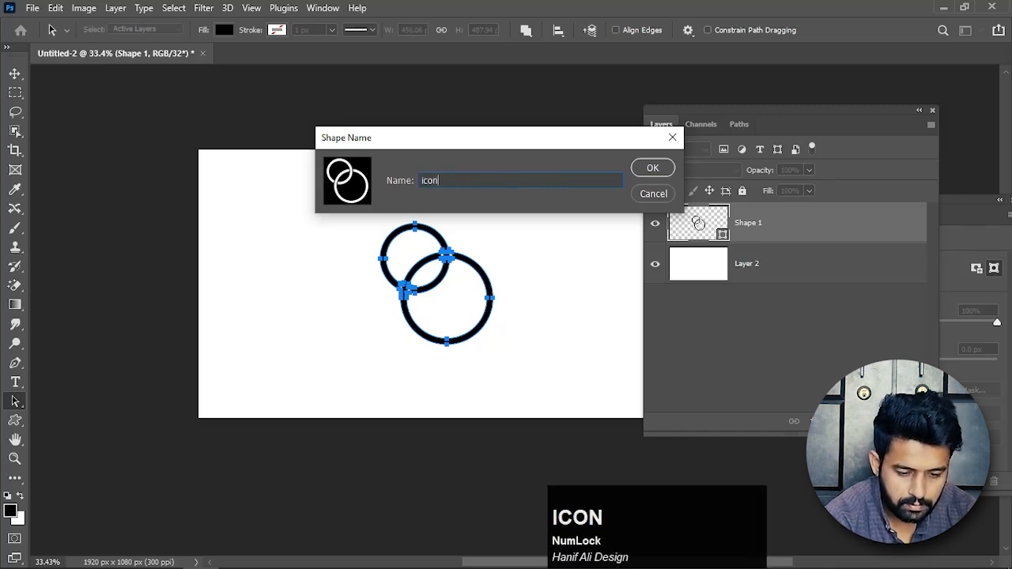
{"action": "left_click", "coordinate": [655, 169]}
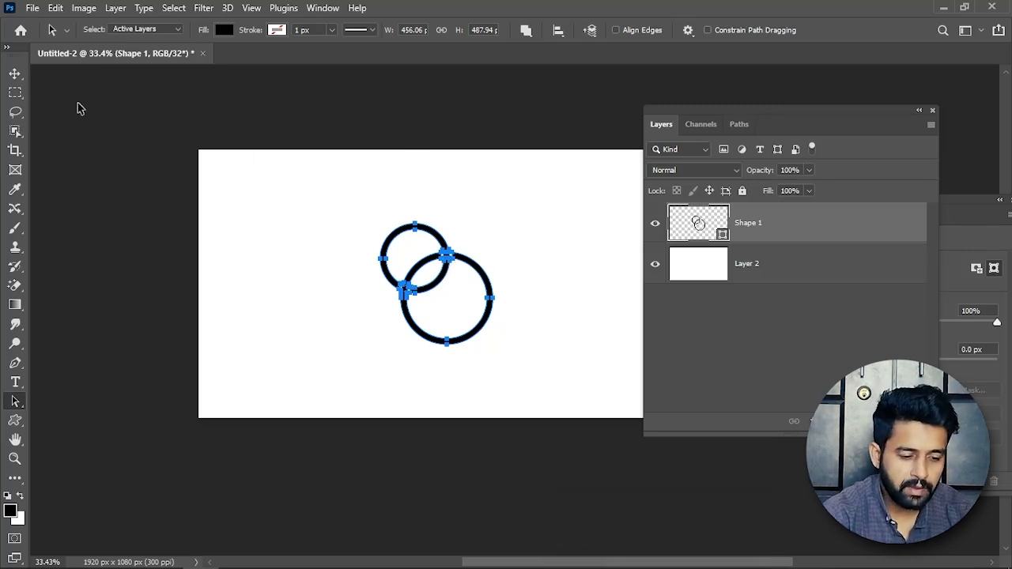
Delete the Shape 1 rings layer and choose the saved icon shape for the Custom Shape Tool.
{"action": "left_click", "coordinate": [15, 74]}
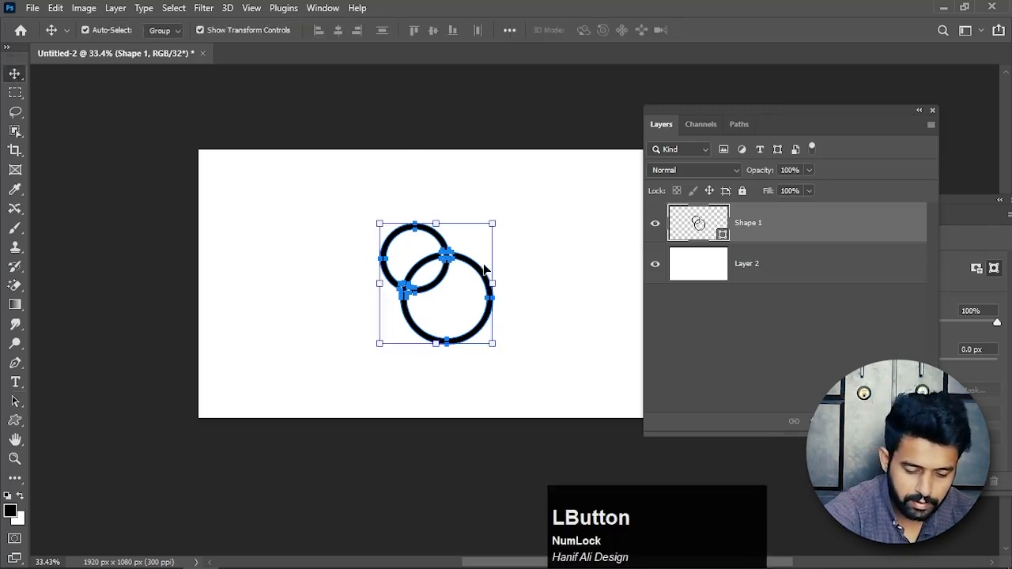
{"action": "key", "text": "Delete"}
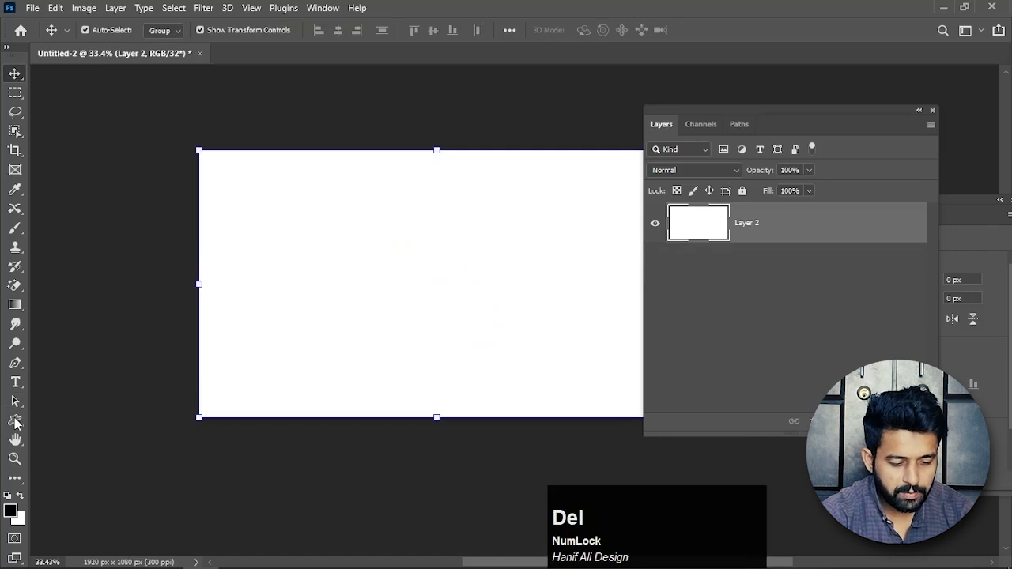
{"action": "right_click", "coordinate": [15, 424]}
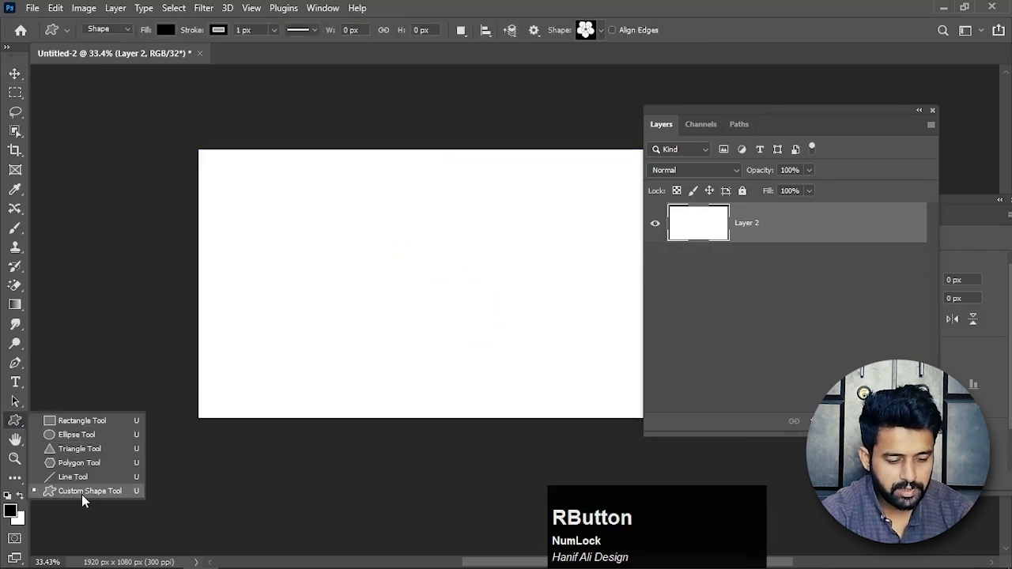
{"action": "left_click", "coordinate": [81, 492]}
{"action": "left_click", "coordinate": [599, 29]}
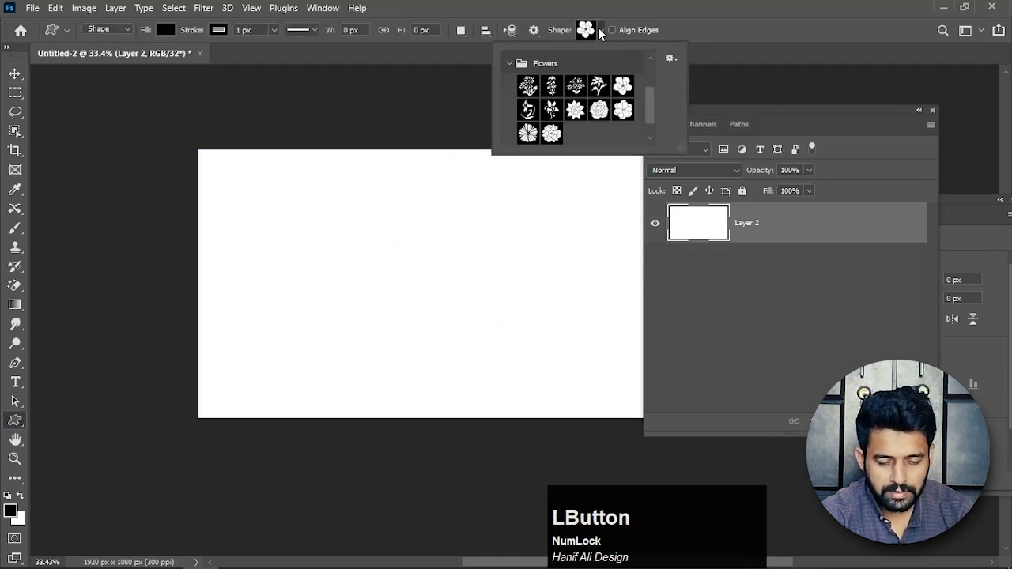
{"action": "left_click_drag", "start_coordinate": [651, 104], "coordinate": [651, 132]}
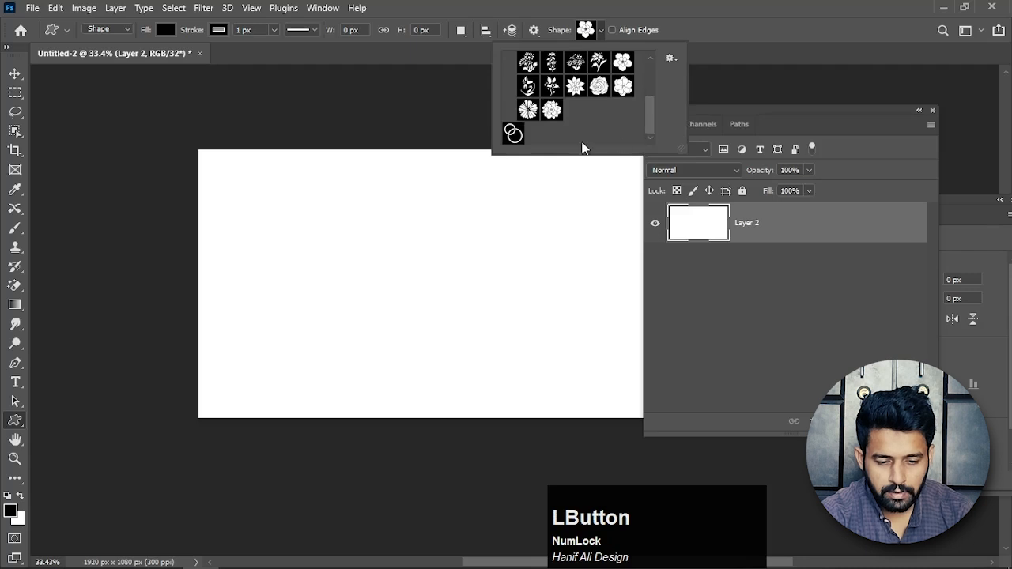
{"action": "left_click", "coordinate": [513, 134]}
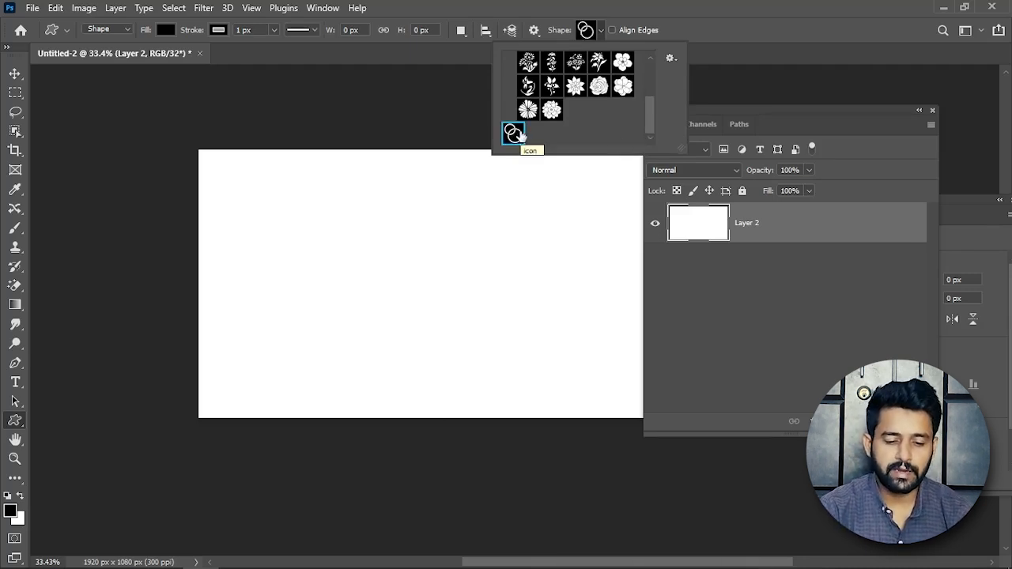
{"action": "left_click", "coordinate": [516, 134]}
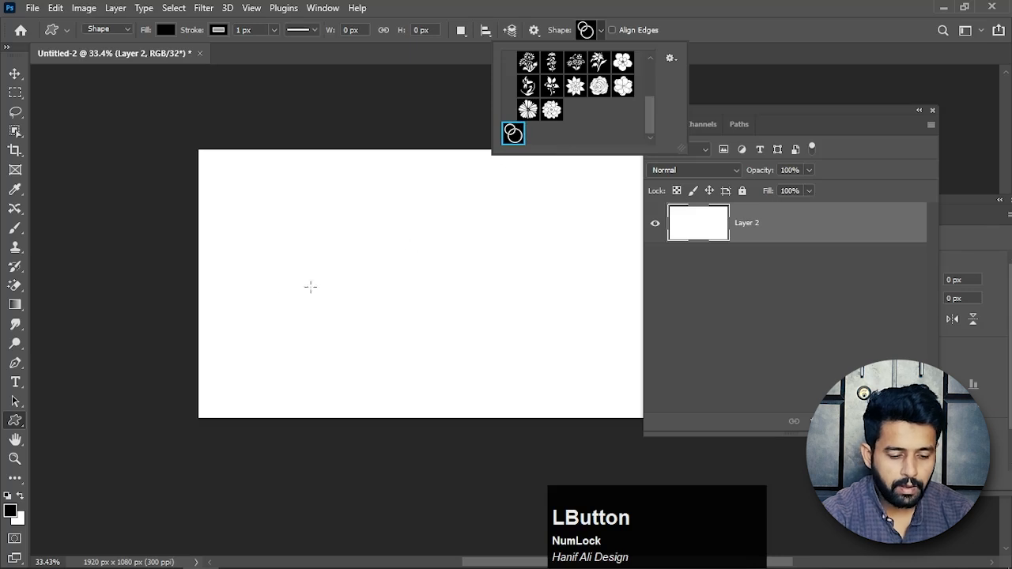
Draw the icon shape in Shape mode at about 454 × 486 px, plus a tiny and a slightly smaller copy beside it.
{"action": "left_click", "coordinate": [117, 29]}
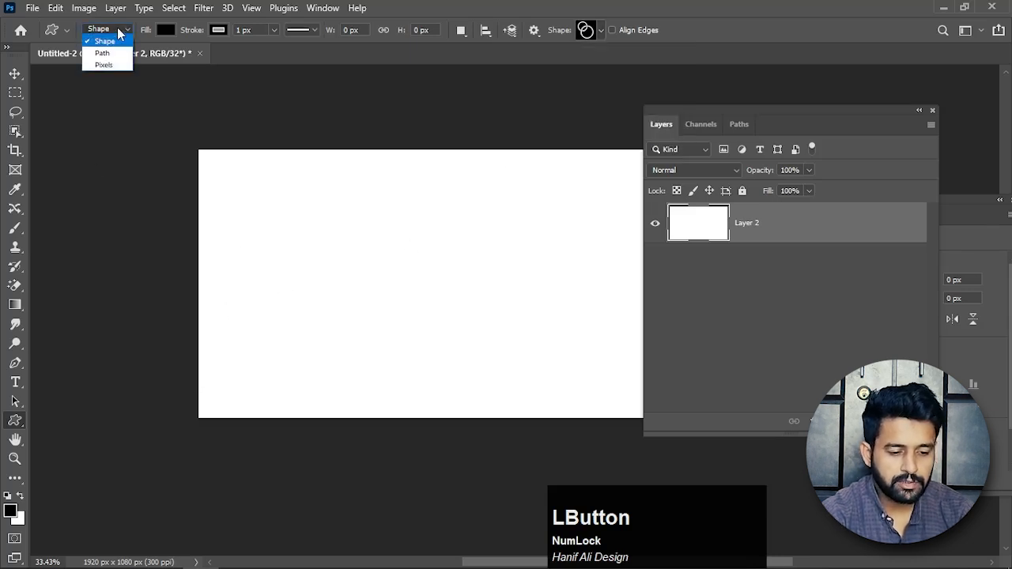
{"action": "left_click", "coordinate": [109, 38]}
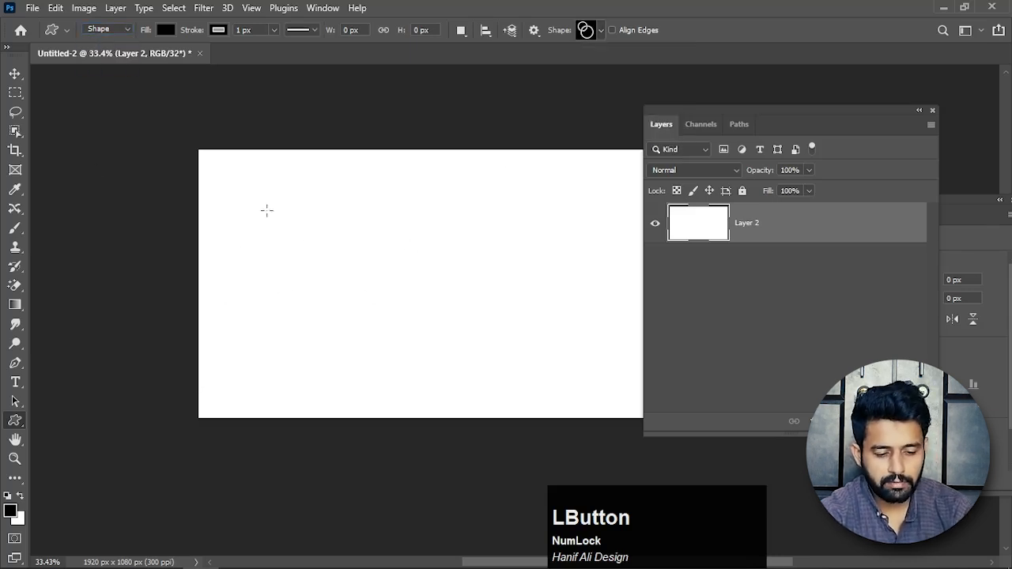
{"action": "left_click_drag", "start_coordinate": [251, 197], "coordinate": [378, 316]}
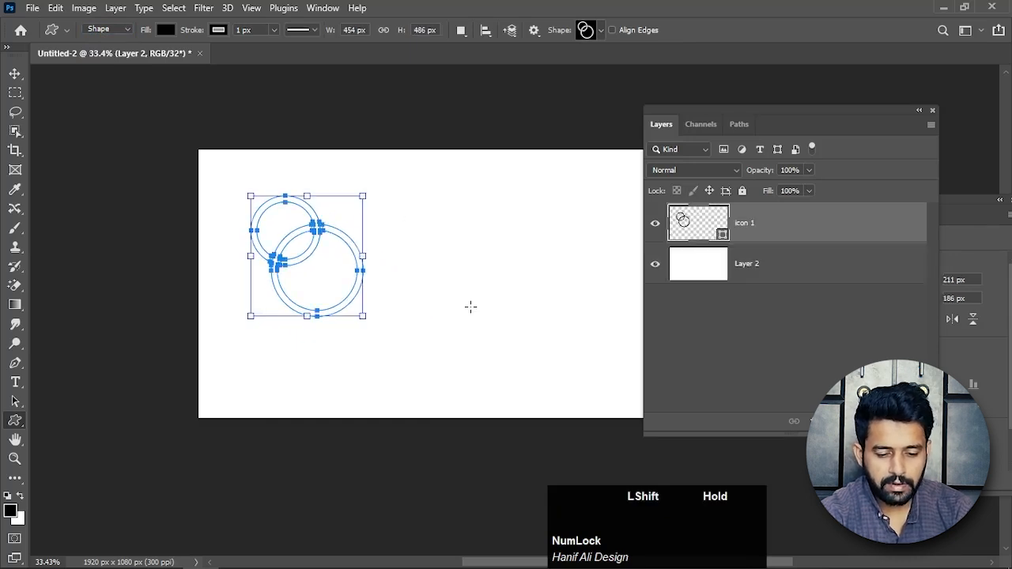
{"action": "mouse_move", "coordinate": [392, 198]}
{"action": "left_mouse_down"}
{"action": "mouse_move", "coordinate": [417, 218]}
{"action": "mouse_move", "coordinate": [419, 267]}
{"action": "mouse_move", "coordinate": [526, 345]}
{"action": "left_mouse_up"}
Recolour the icon 3 rings red with 32-bit values R 0.9098, G 0.0179, B 0.0179.
{"action": "key", "text": "v"}
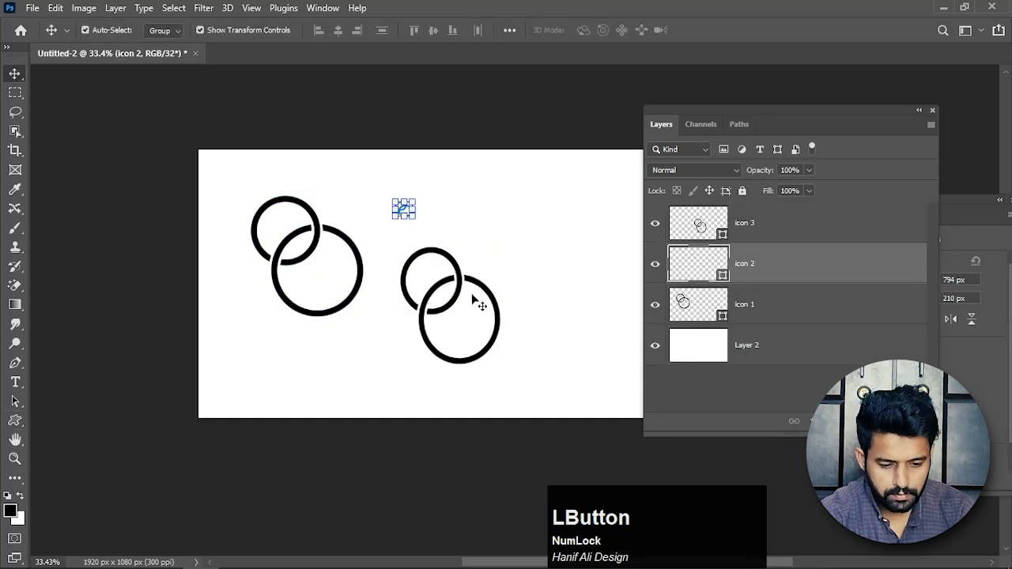
{"action": "left_click", "coordinate": [466, 289]}
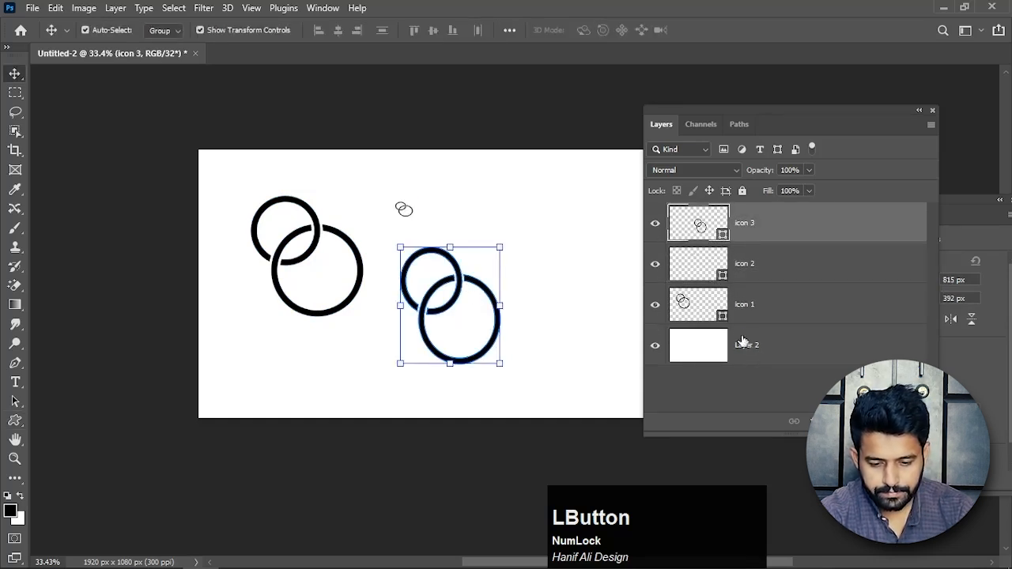
{"action": "double_click", "coordinate": [718, 256]}
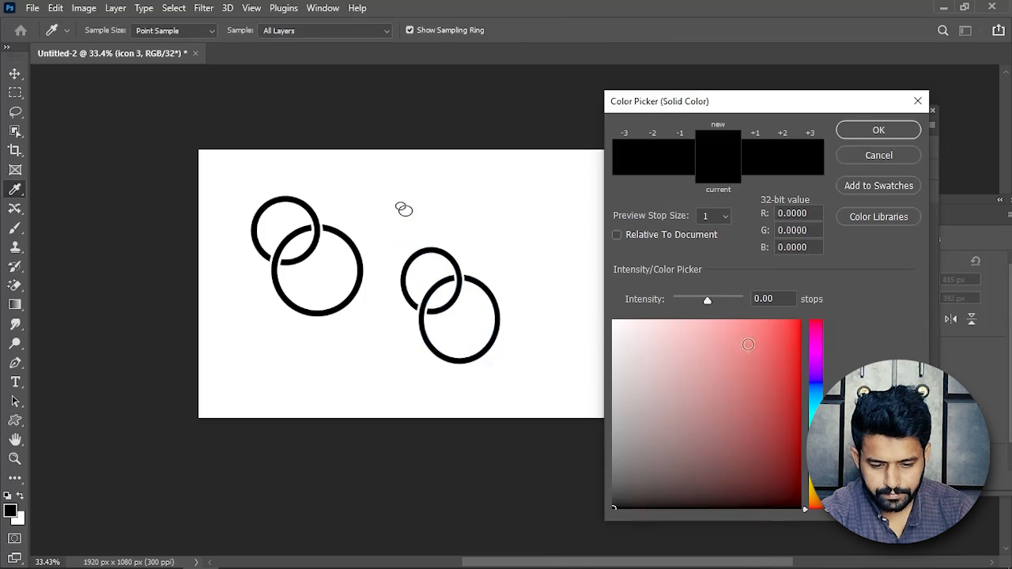
{"action": "left_click", "coordinate": [776, 349]}
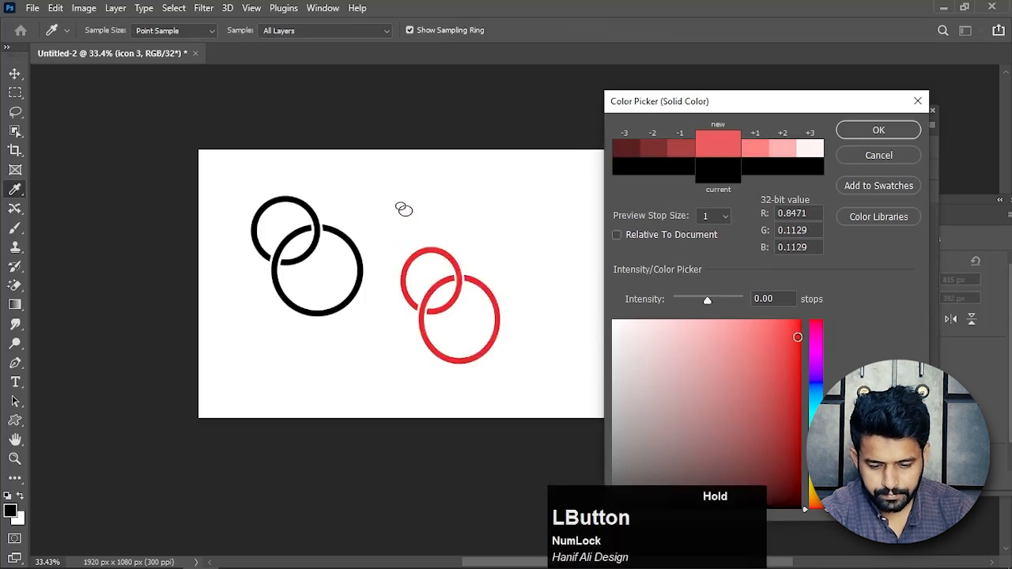
{"action": "left_click", "coordinate": [876, 130]}
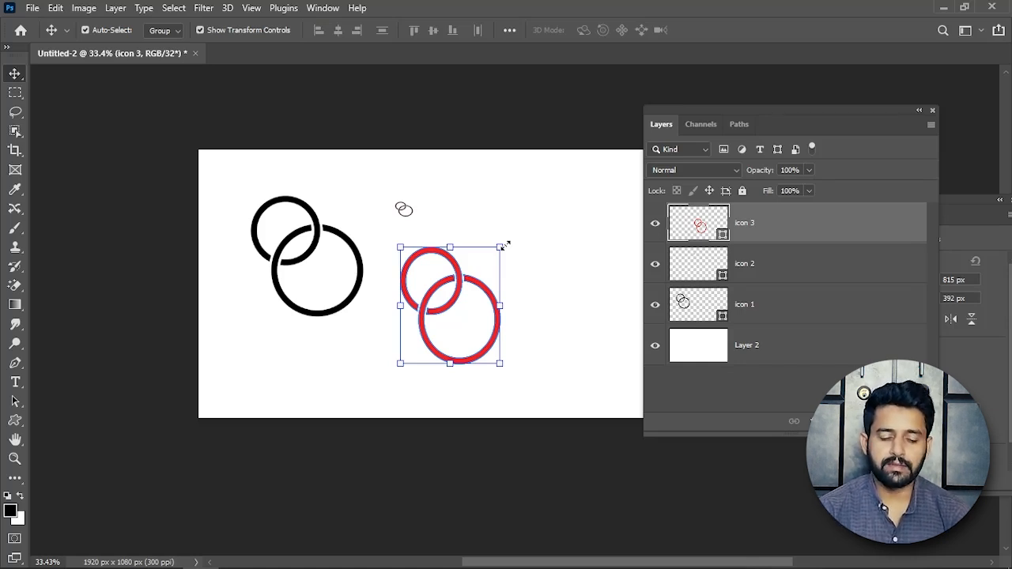
{"action": "key", "text": "space"}
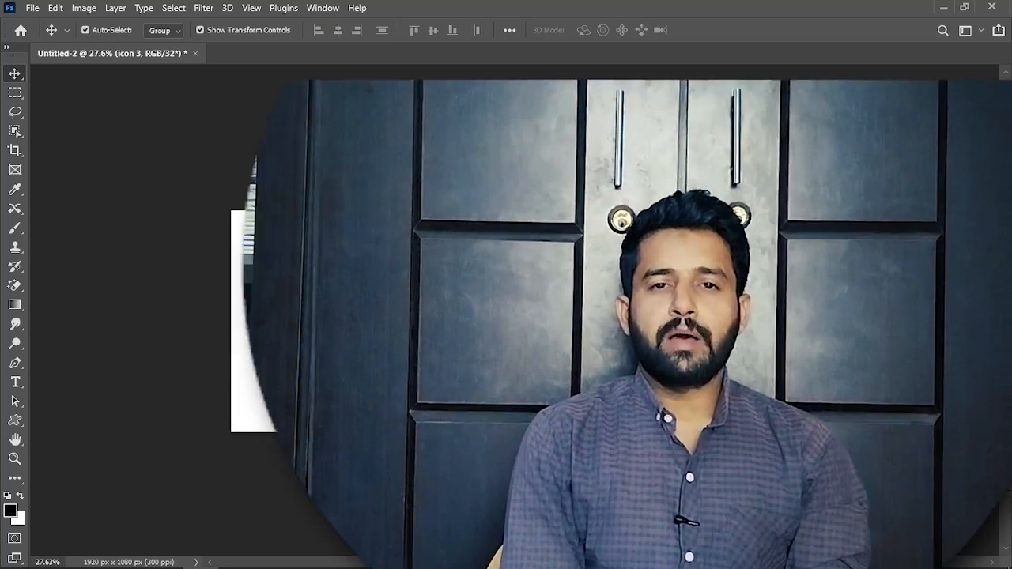